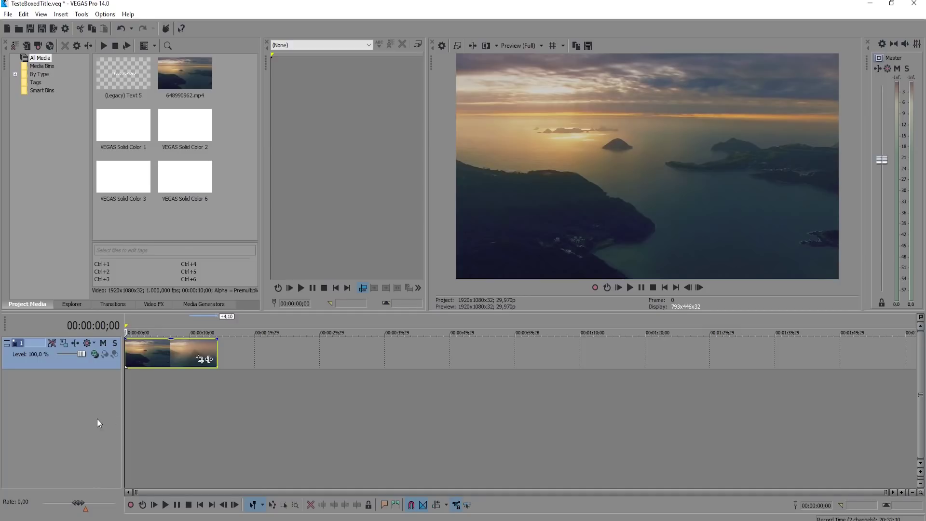
- Review the sunset footage, then insert a new empty video track above it
click(165, 505)
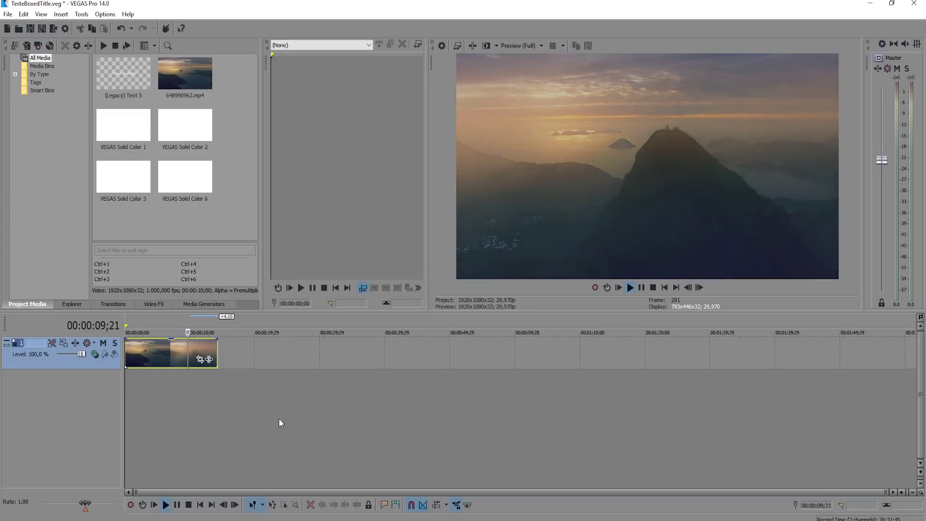
key(space)
right_click(147, 387)
click(149, 415)
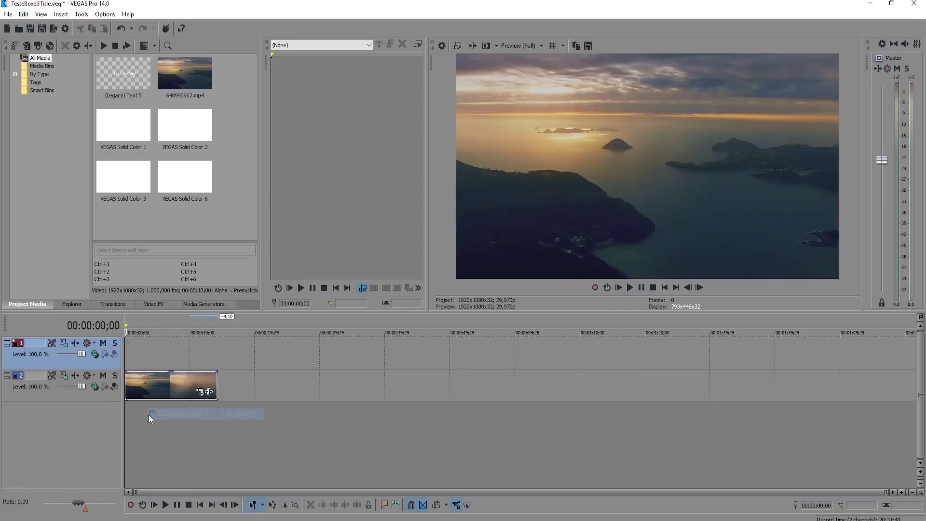
- Drag the White Solid Color generator preset onto the new top track
click(195, 304)
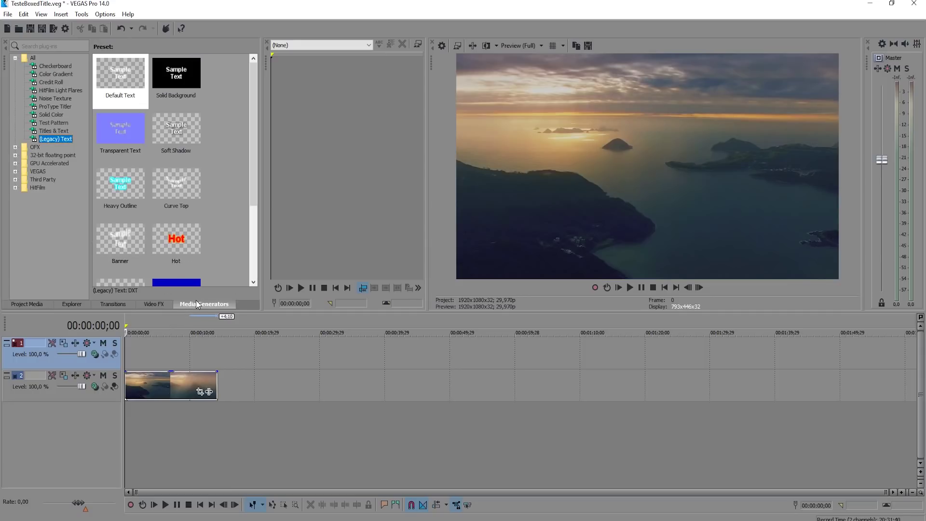
click(54, 114)
drag(116, 75, 128, 360)
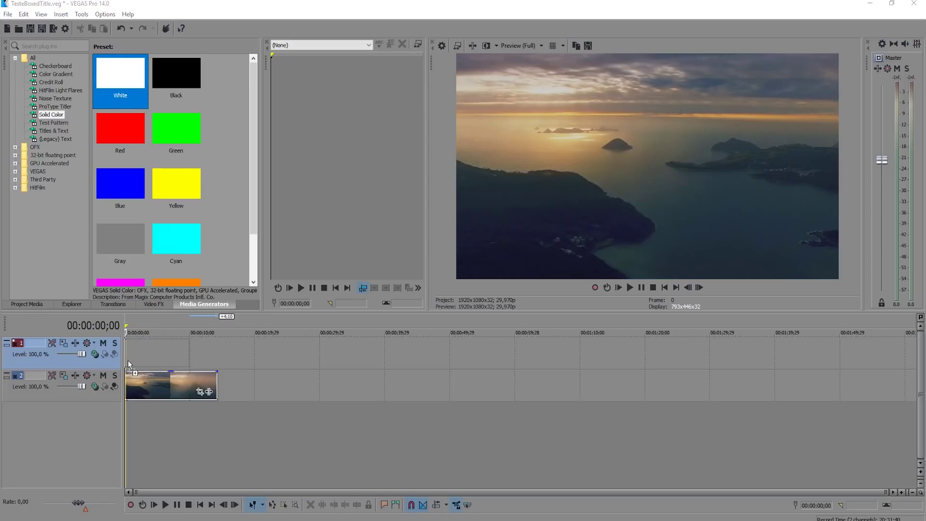
drag(127, 359, 140, 359)
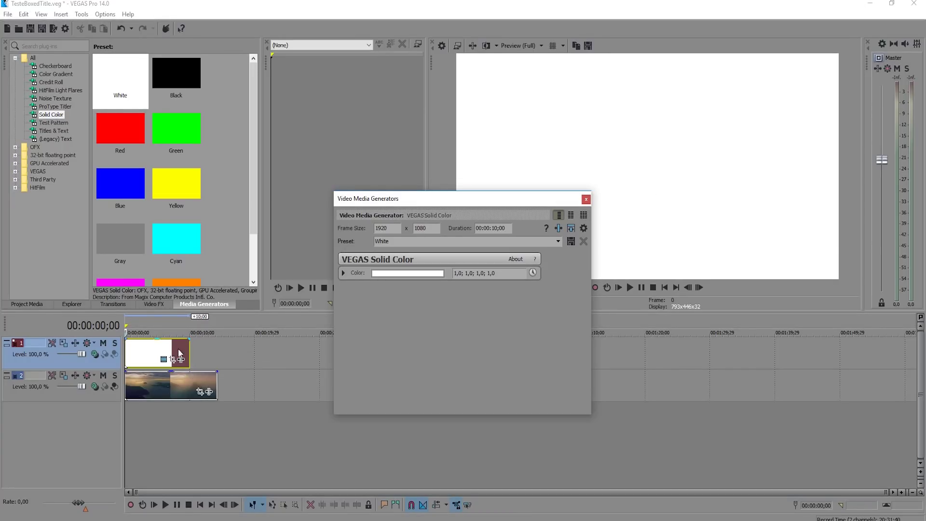
- Close the solid colour settings, set the playhead to 00:00:02;20 and zoom the timeline in
click(586, 198)
click(142, 355)
scroll(145, 355, up, 1)
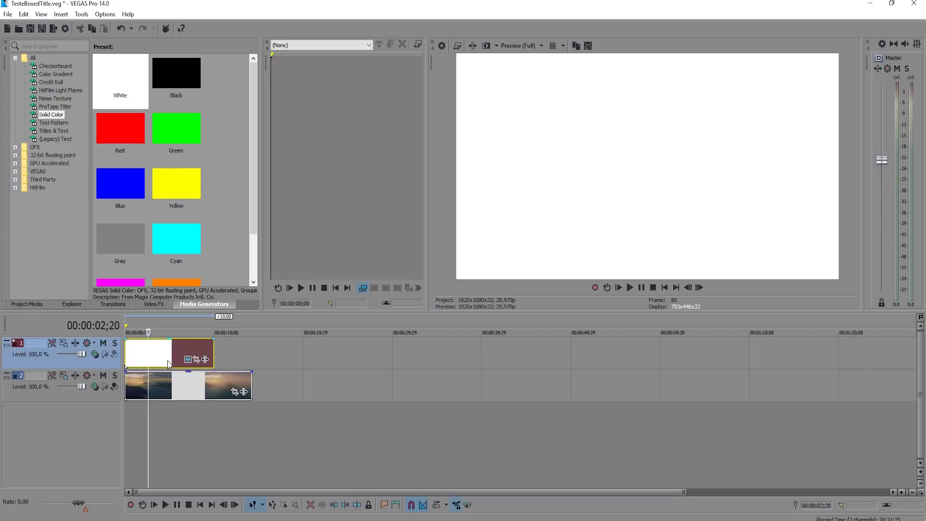
scroll(169, 360, up, 3)
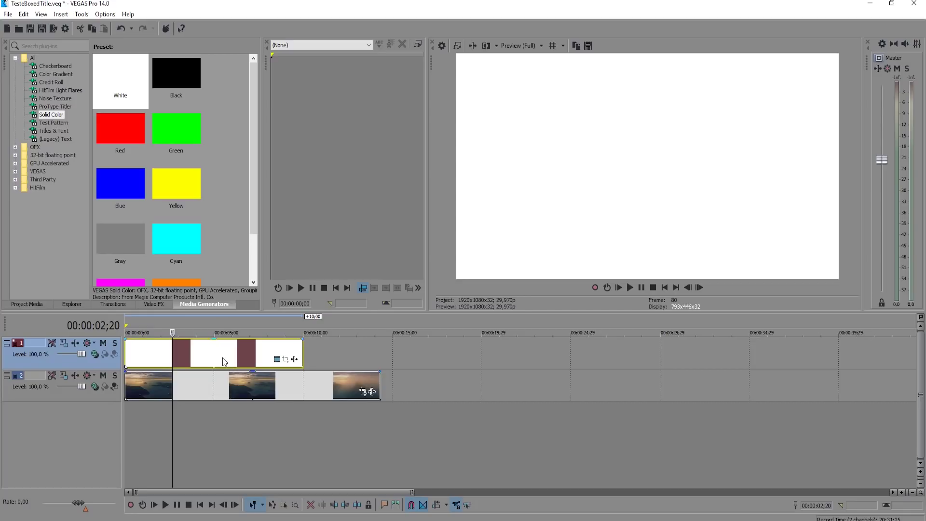
scroll(215, 369, up, 2)
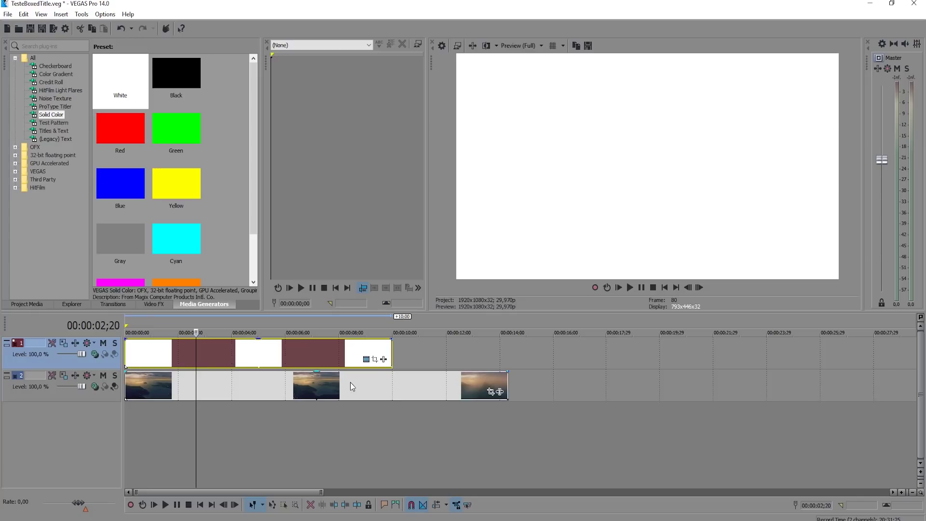
- Enable the white clip's Pan/Crop mask and draw a wide, short rectangle in the canvas centre
click(376, 359)
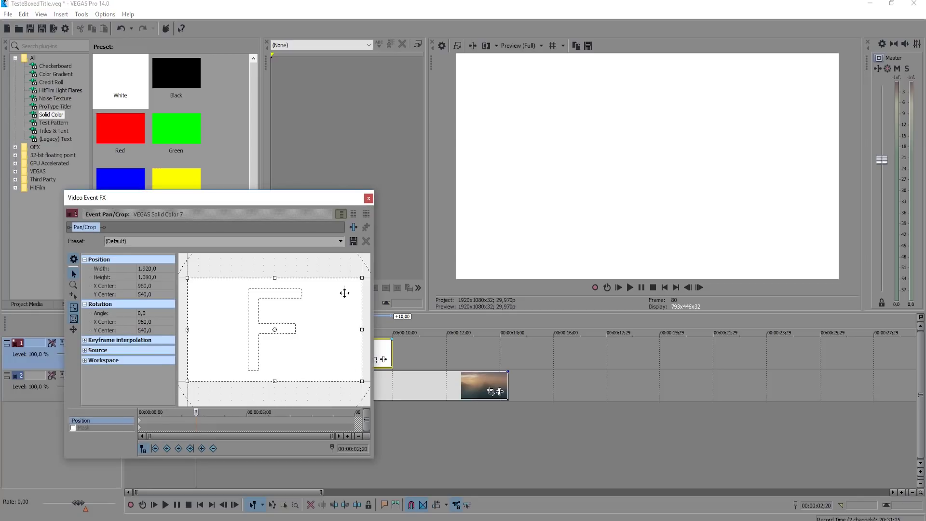
click(140, 428)
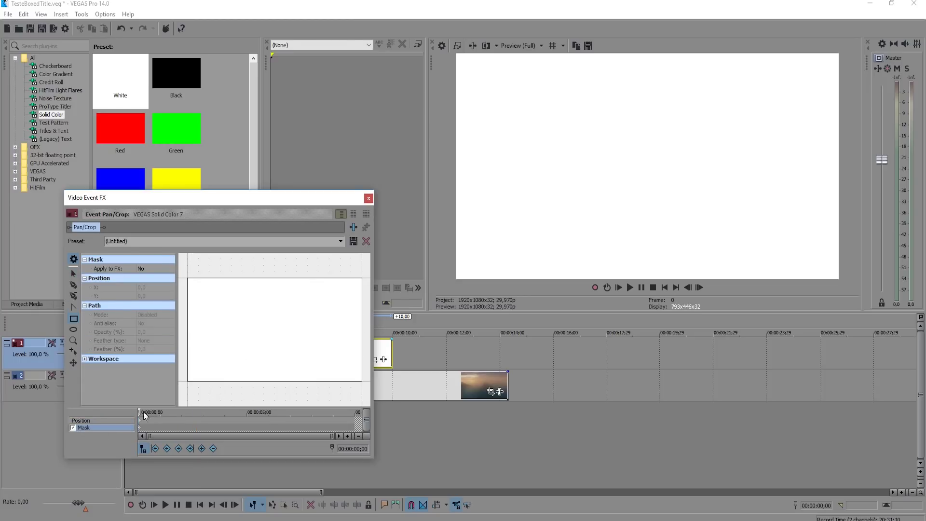
click(71, 320)
drag(234, 316, 320, 343)
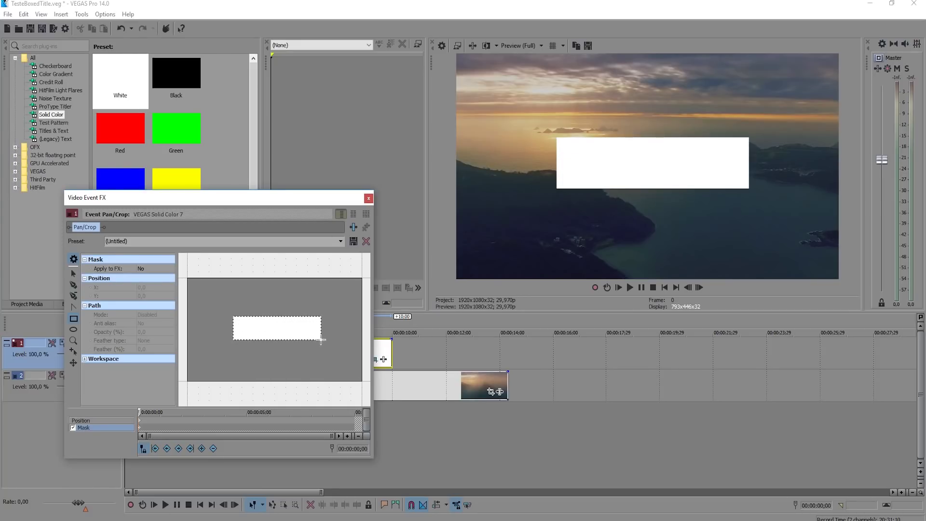
drag(319, 342, 319, 341)
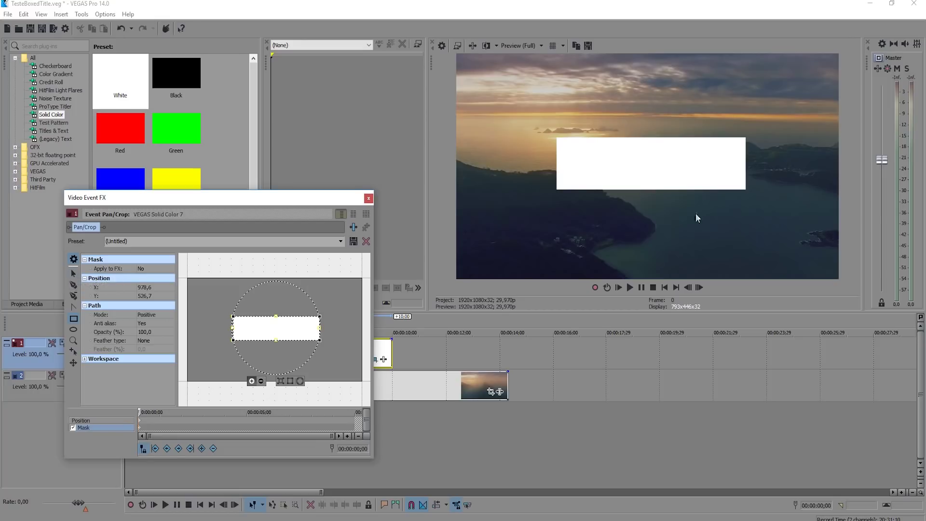
- Draw a second rectangle mask just inside the white box, adjusting its lower-left corner
click(73, 274)
click(223, 304)
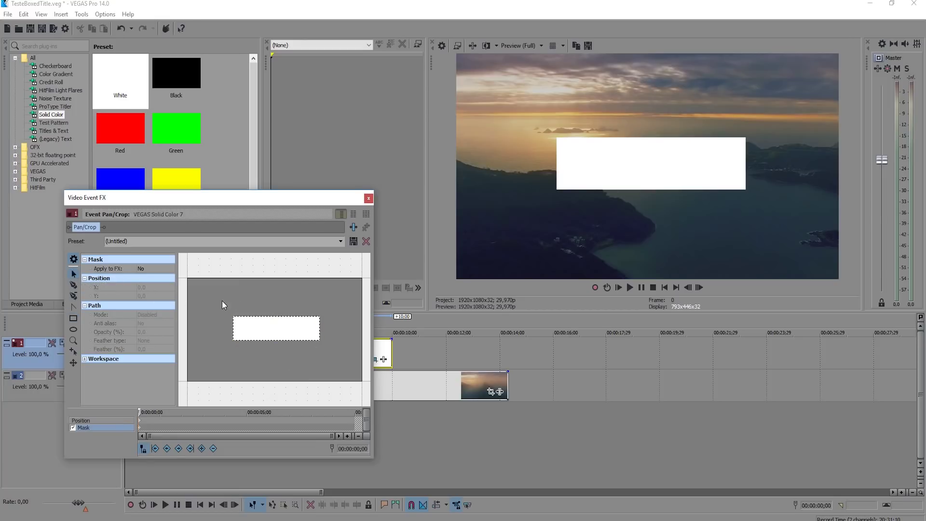
click(73, 318)
scroll(262, 356, up, 1)
scroll(260, 356, up, 1)
scroll(241, 363, up, 2)
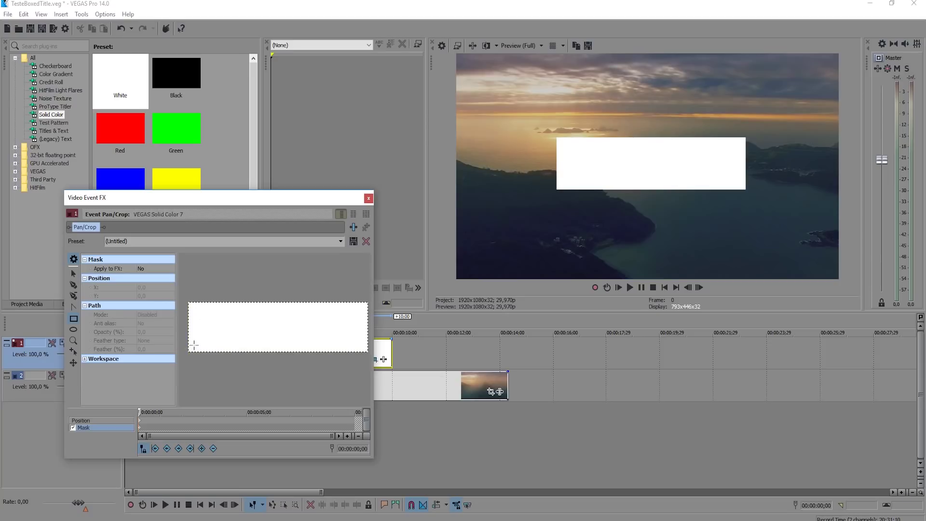
drag(193, 344, 364, 305)
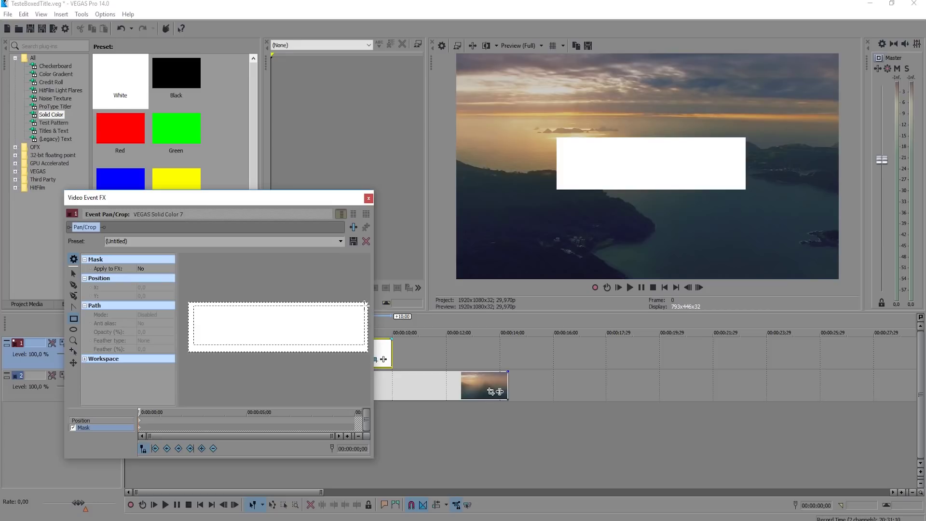
drag(194, 343, 192, 347)
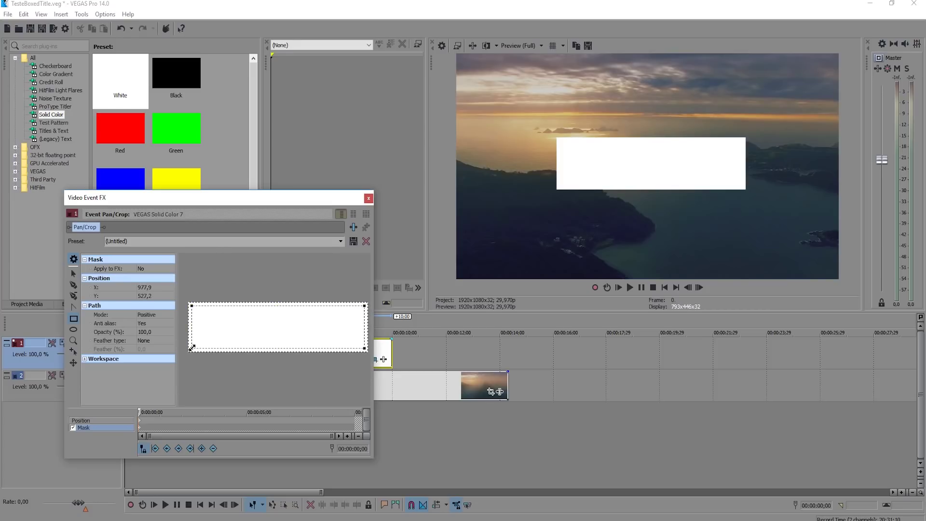
drag(192, 347, 192, 348)
- Set the inner mask's Path Mode to Negative to hollow out the box
click(160, 314)
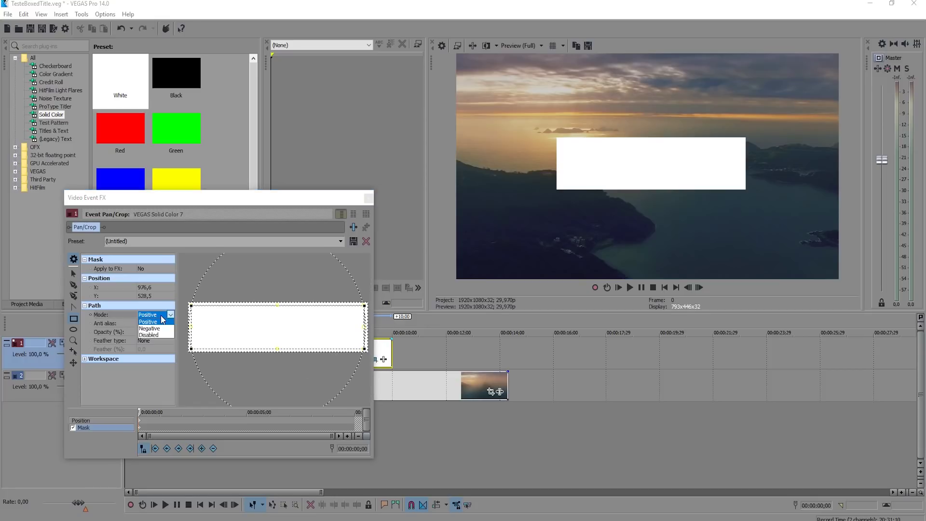
click(161, 326)
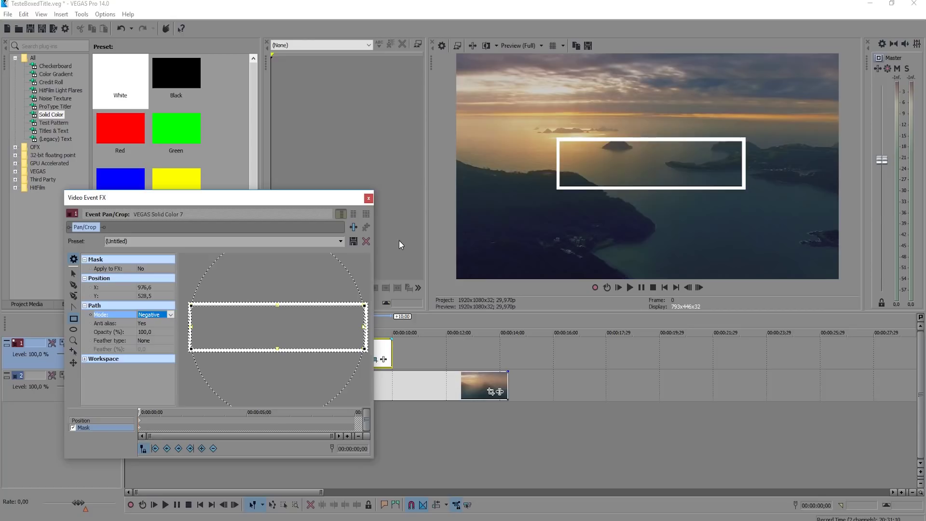
click(197, 405)
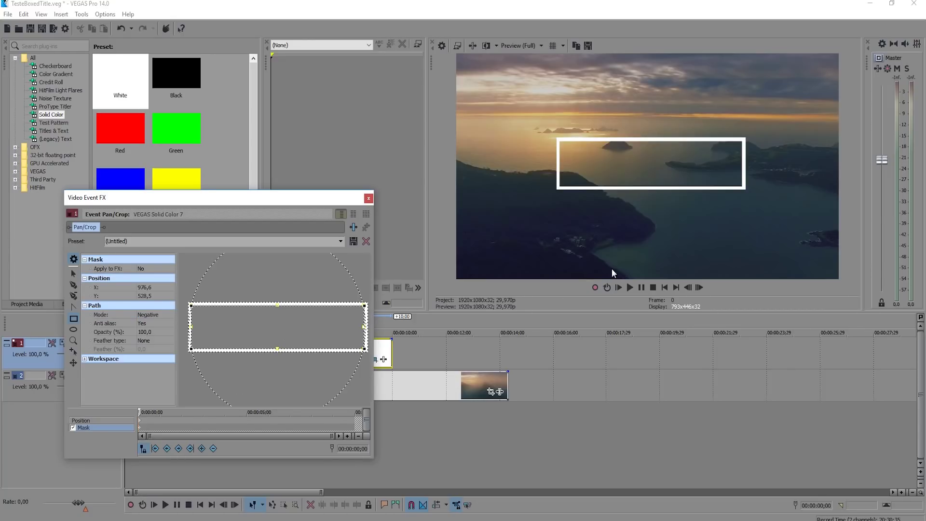
- Add a new top video track holding a Legacy Text Default Text clip
click(368, 198)
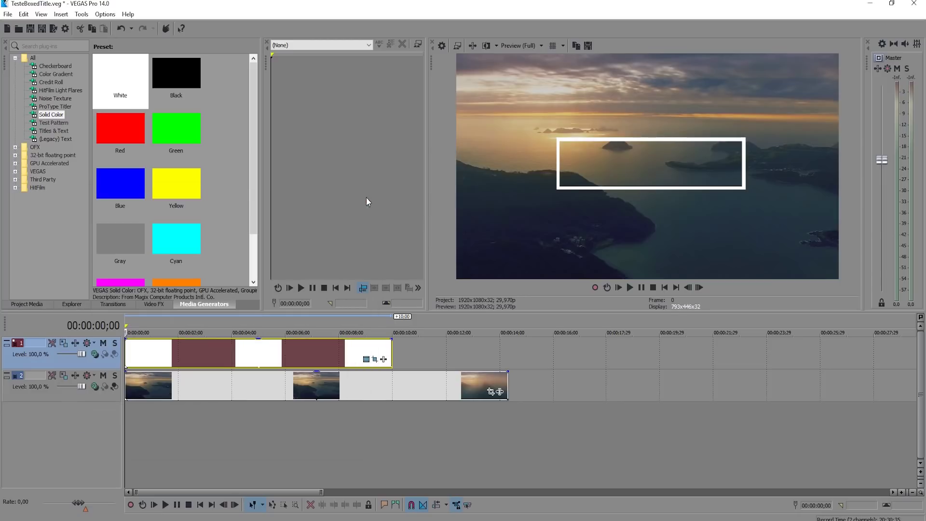
right_click(419, 355)
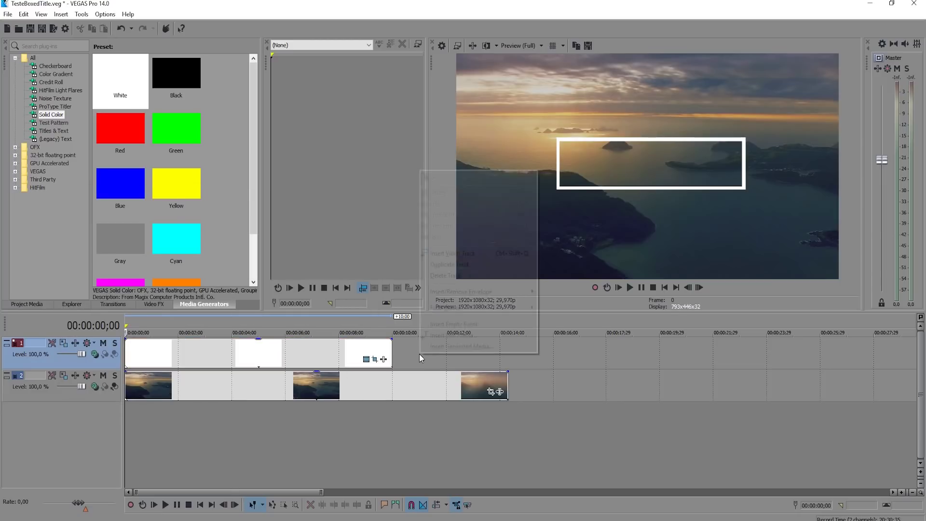
click(470, 253)
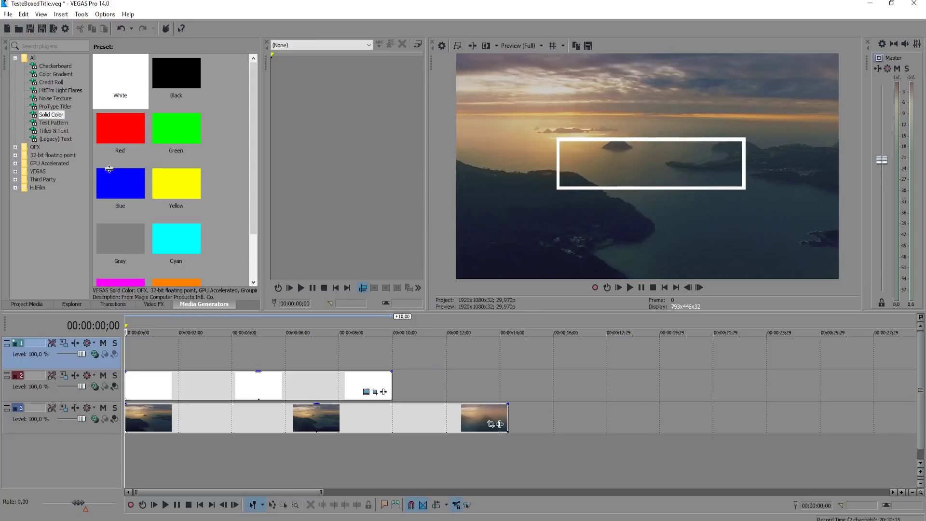
click(59, 139)
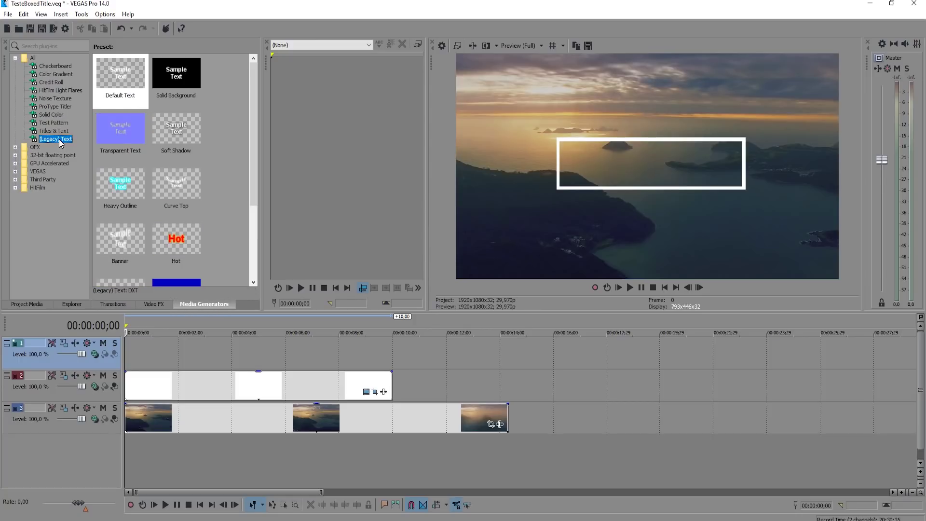
click(114, 70)
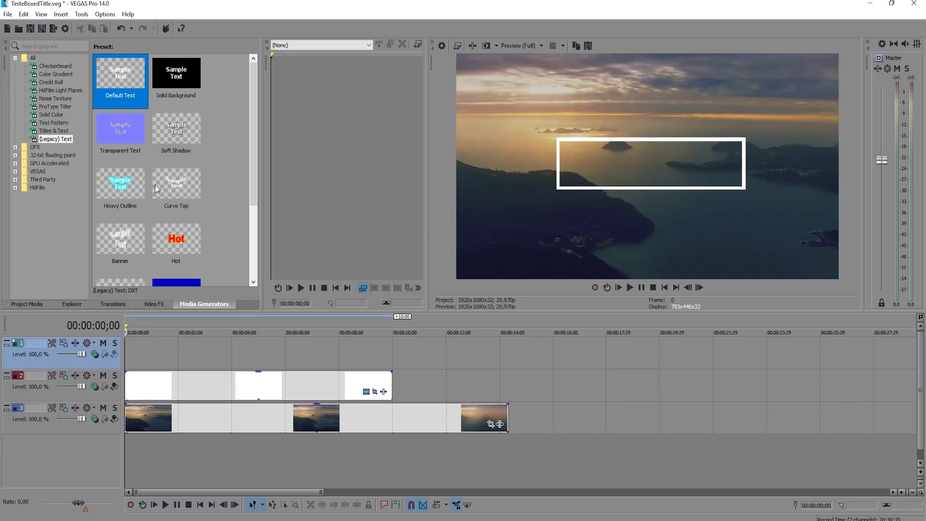
drag(154, 184, 126, 364)
- Replace the sample text with 'VLOG DE VIAGEM' and set its font size to 20
drag(506, 384, 380, 252)
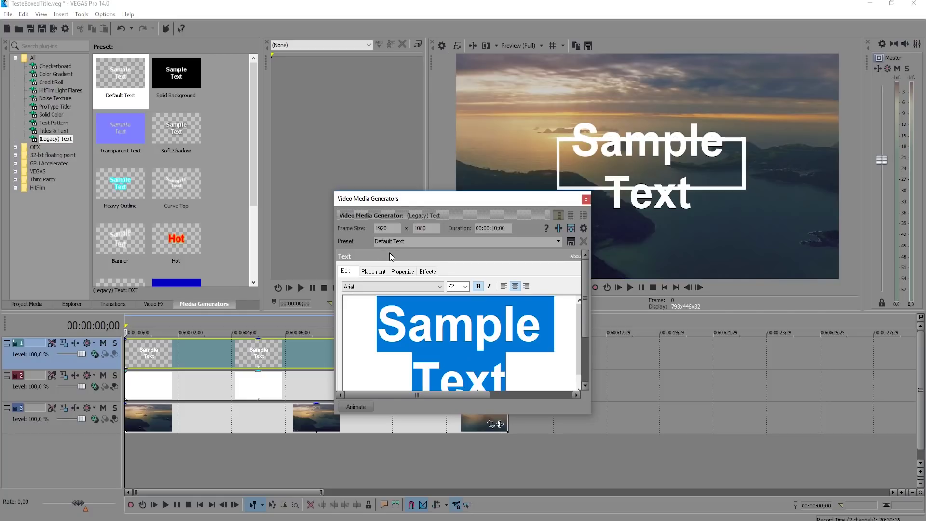
text(VLOG DE VIAGEM)
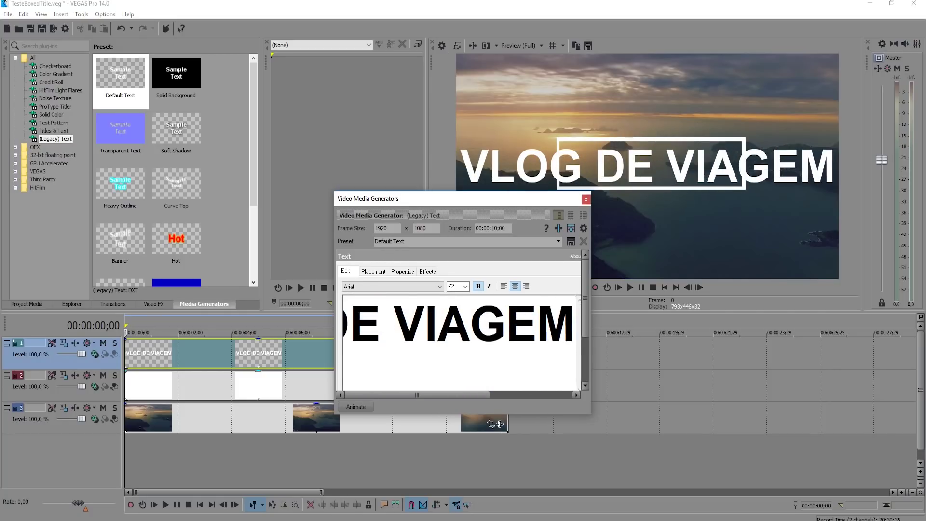
key(ctrl+a)
double_click(452, 287)
text(20)
key(Return)
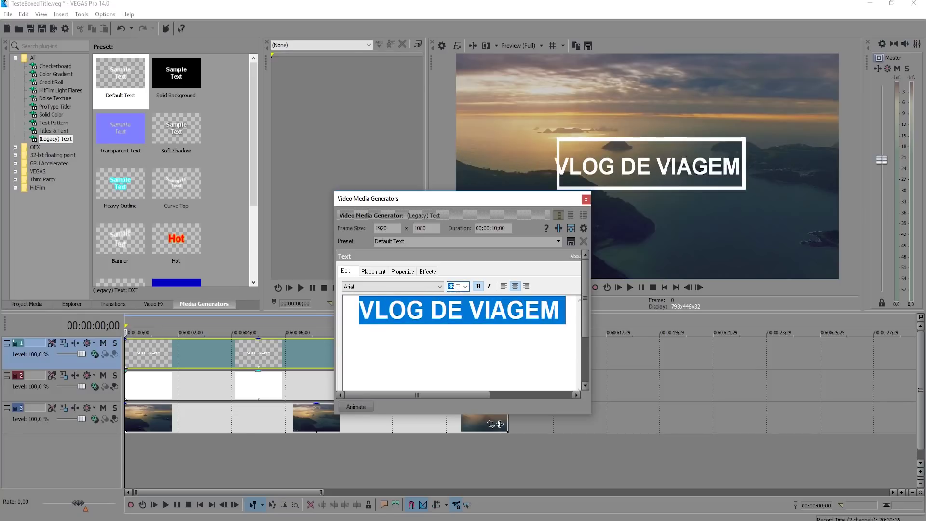
click(375, 272)
- Centre the VLOG DE VIAGEM title in the frame, adjust its text size, and close the generator
drag(409, 352, 409, 352)
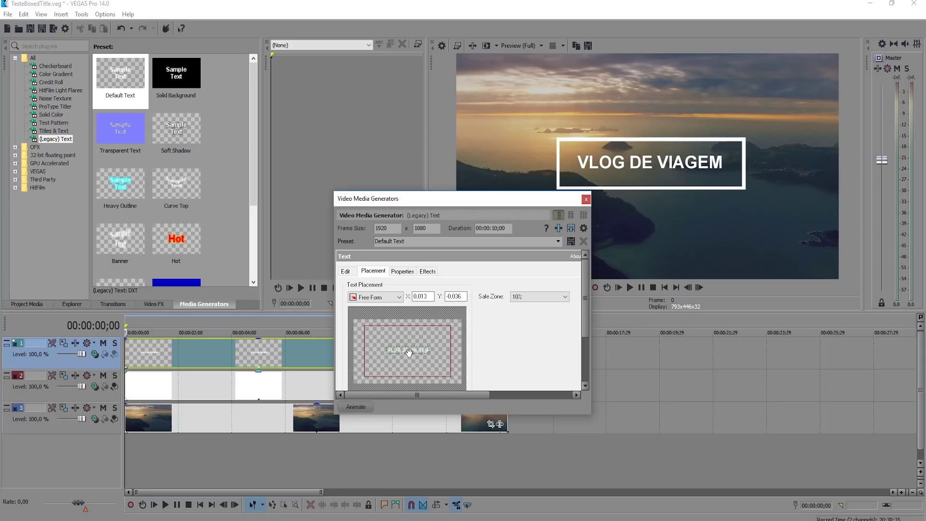
drag(419, 349, 420, 352)
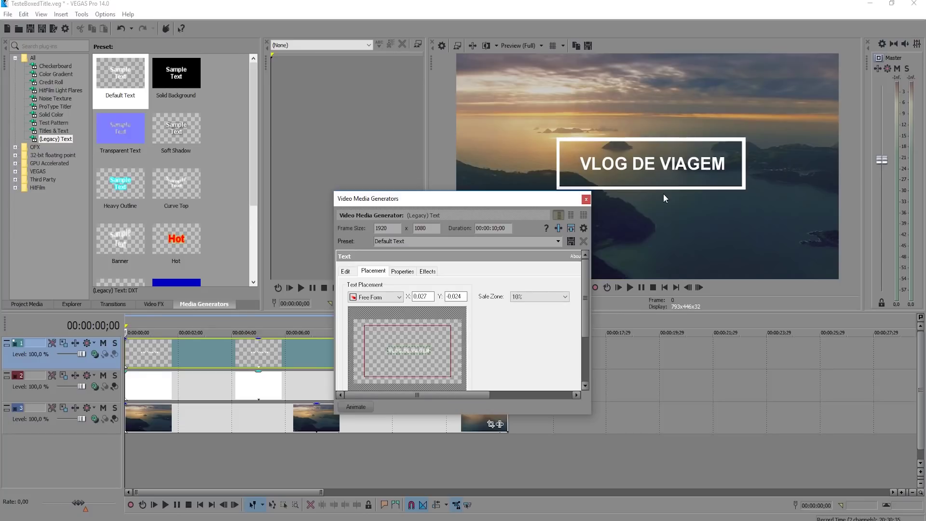
click(342, 273)
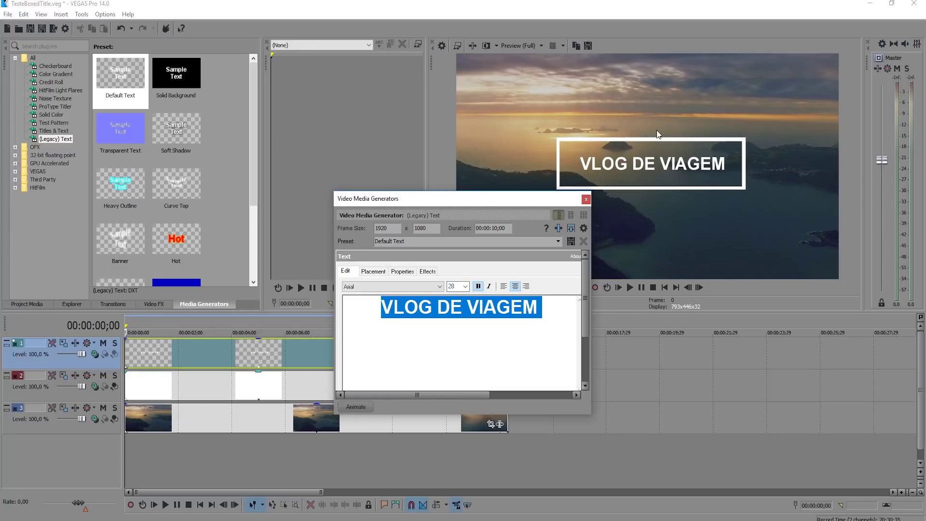
click(483, 311)
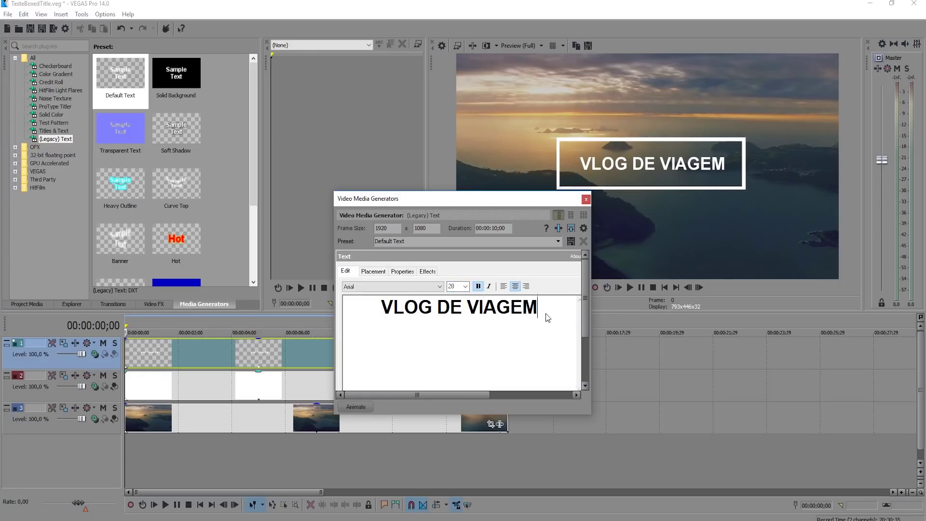
drag(548, 317, 384, 303)
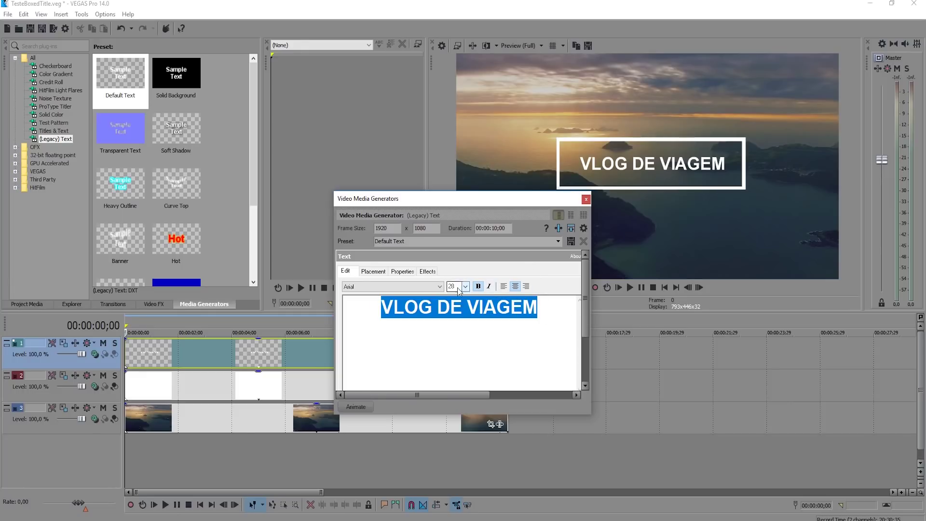
click(585, 199)
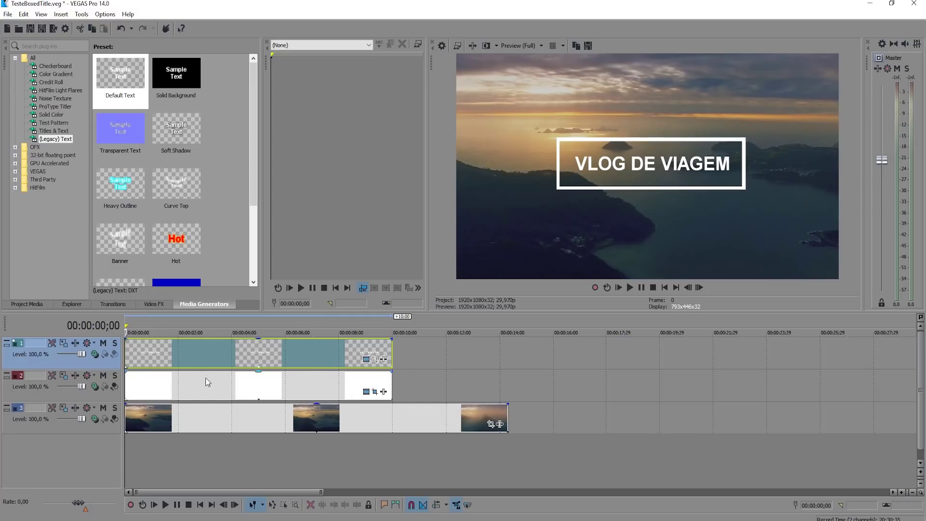
- Add Spin 3D Blinds to the box start and Simple to the trimmed text start, then preview
click(115, 304)
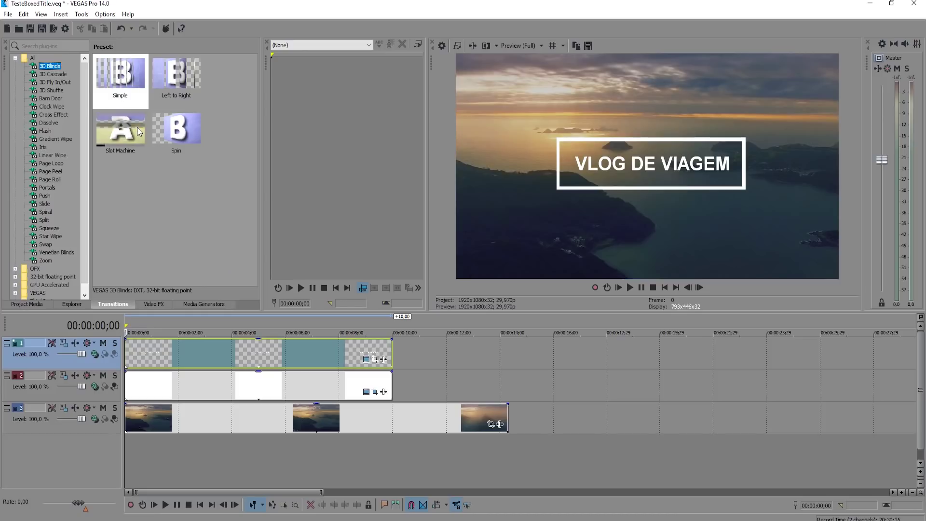
drag(163, 131, 125, 392)
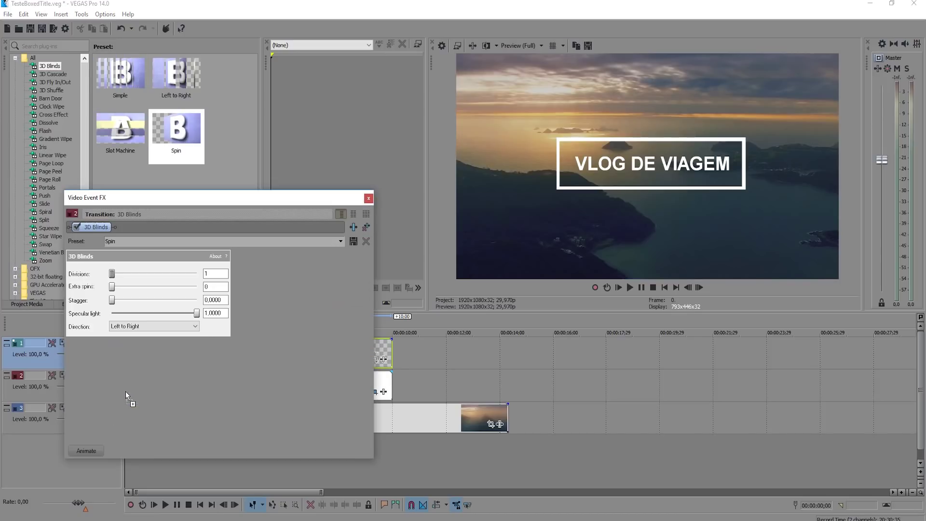
click(369, 199)
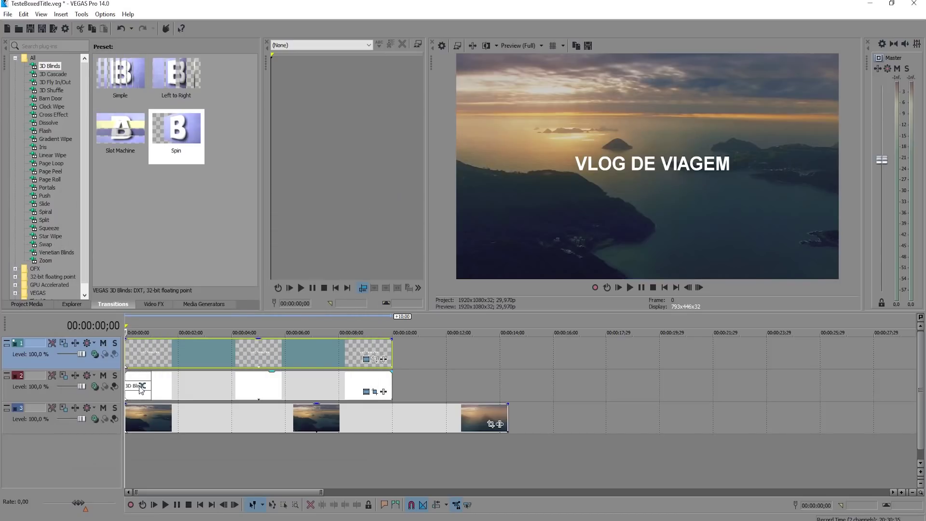
drag(143, 356, 152, 356)
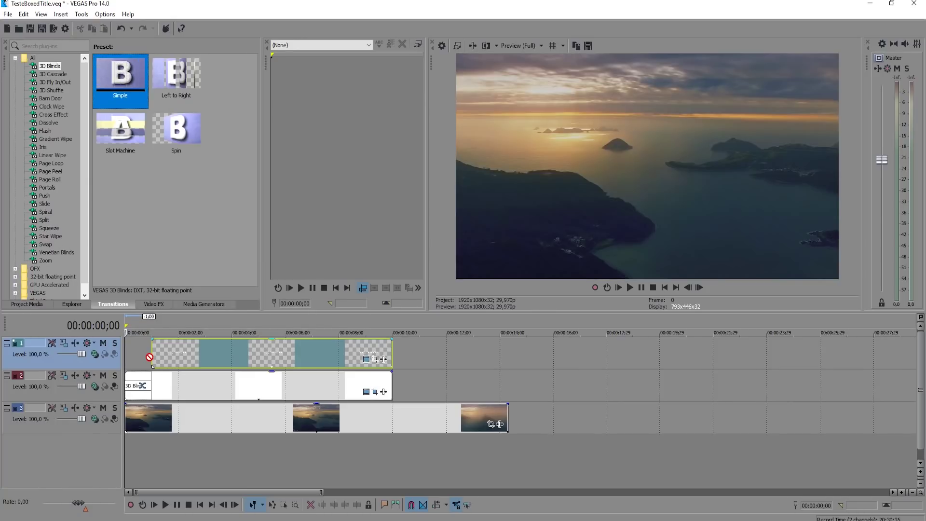
drag(151, 358, 155, 356)
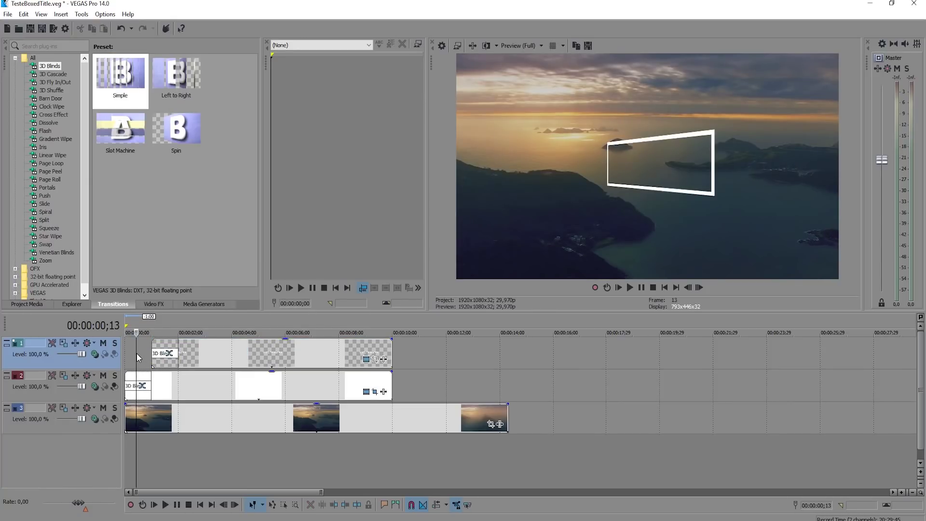
key(space)
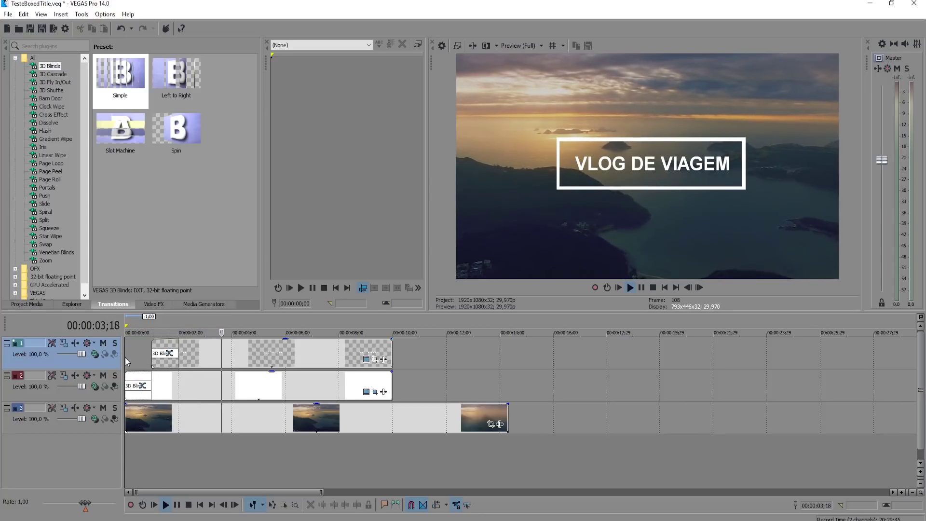
key(space)
key(space)
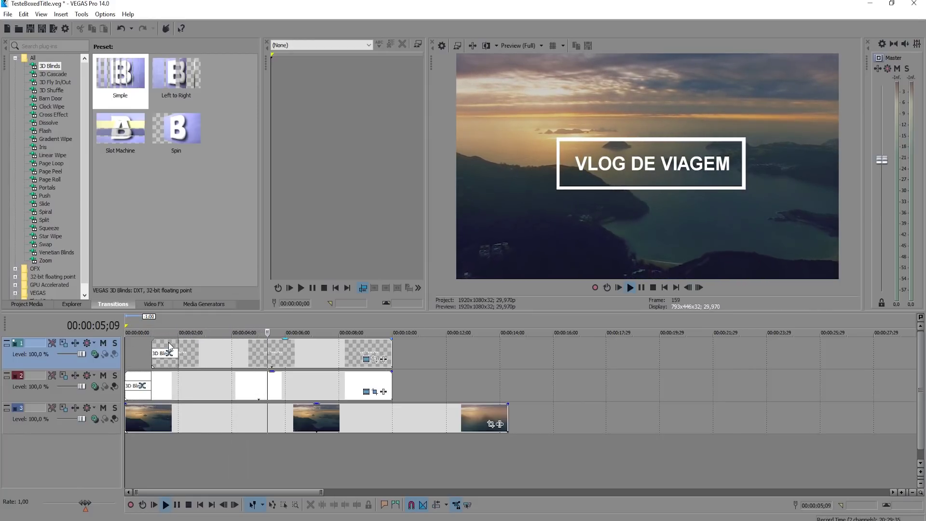
key(space)
- Shorten the text clip, add Simple and Spin 3D Blinds to the text and box ends, and preview
click(287, 355)
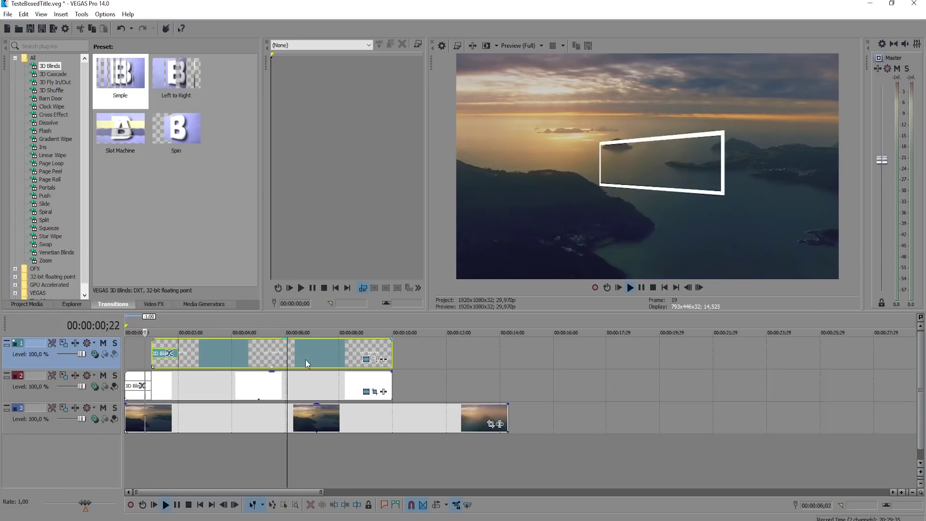
drag(392, 347, 368, 349)
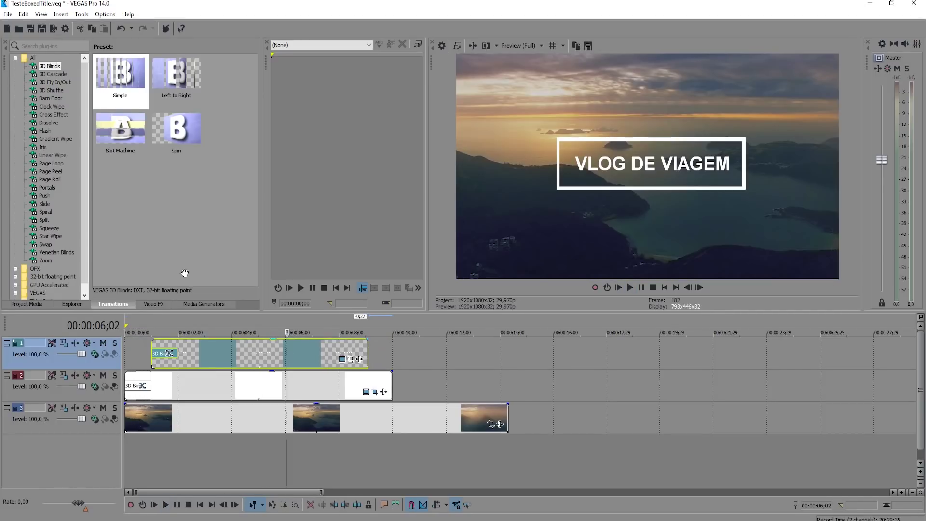
mouse_move(120, 77)
mouse_down()
mouse_move(366, 348)
mouse_move(357, 353)
mouse_up()
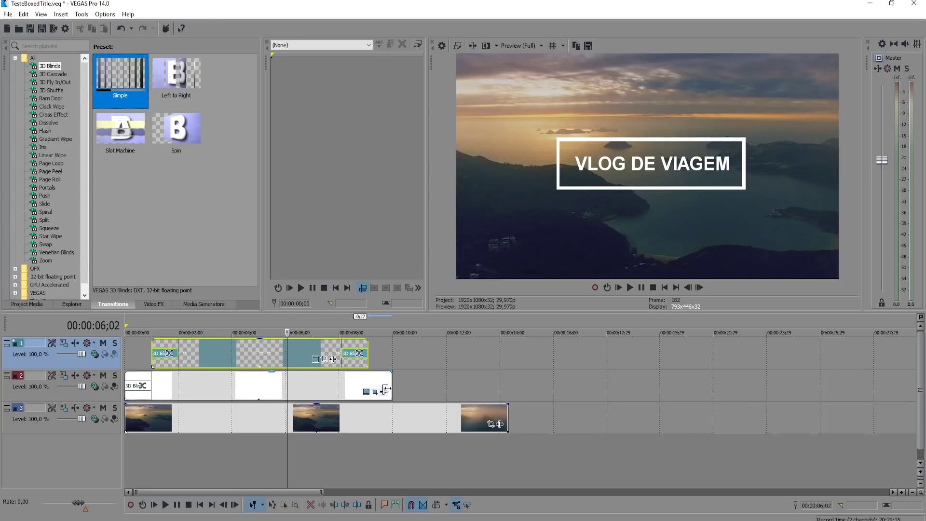
click(178, 141)
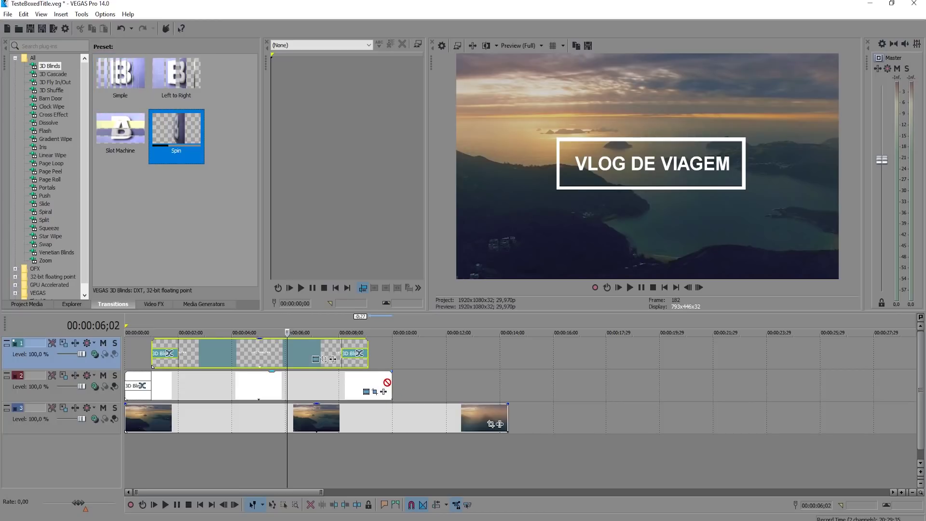
drag(178, 140, 384, 383)
click(339, 377)
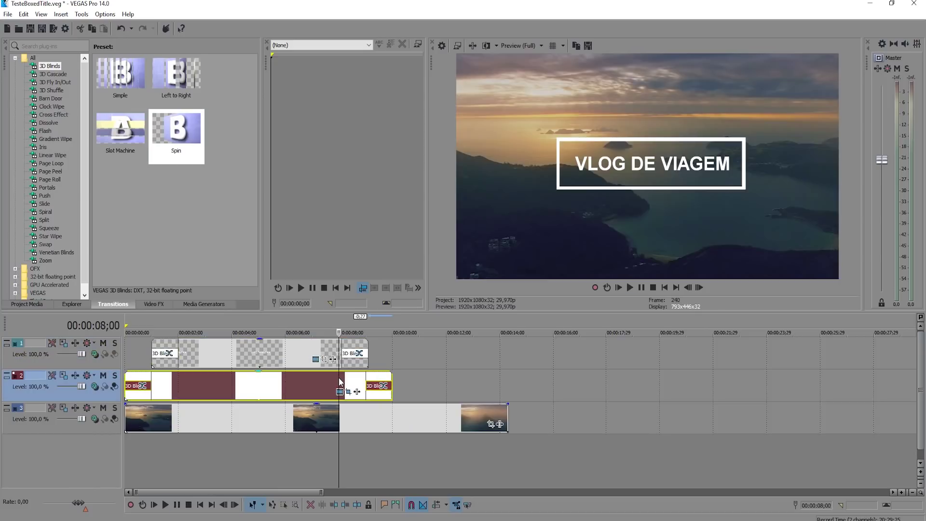
key(space)
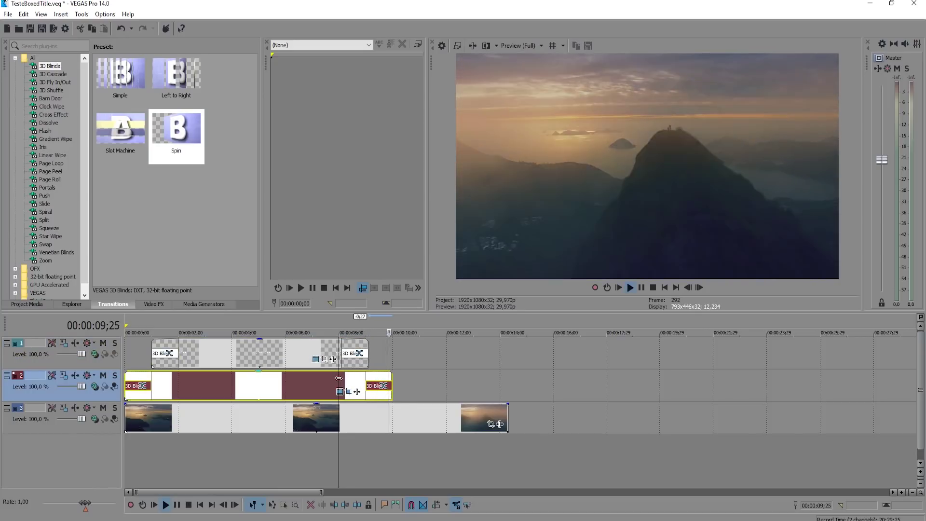
click(333, 342)
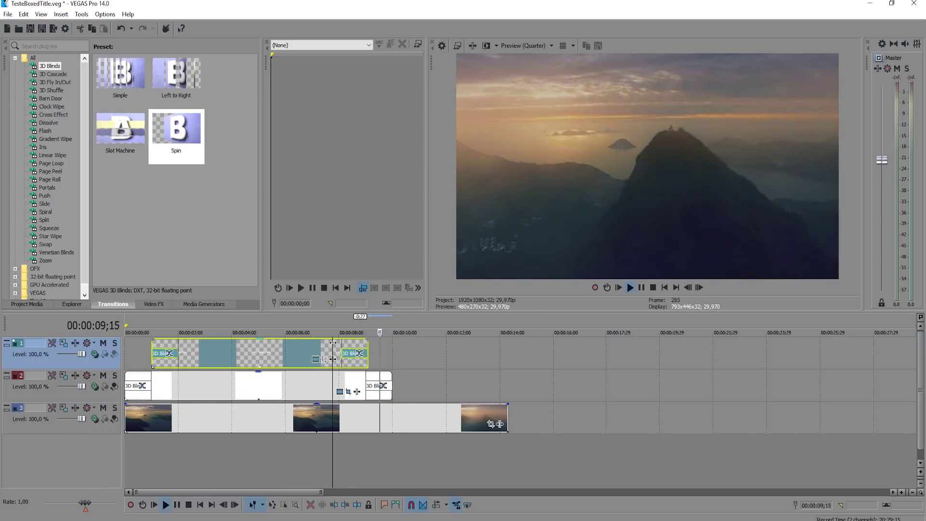
key(space)
click(140, 346)
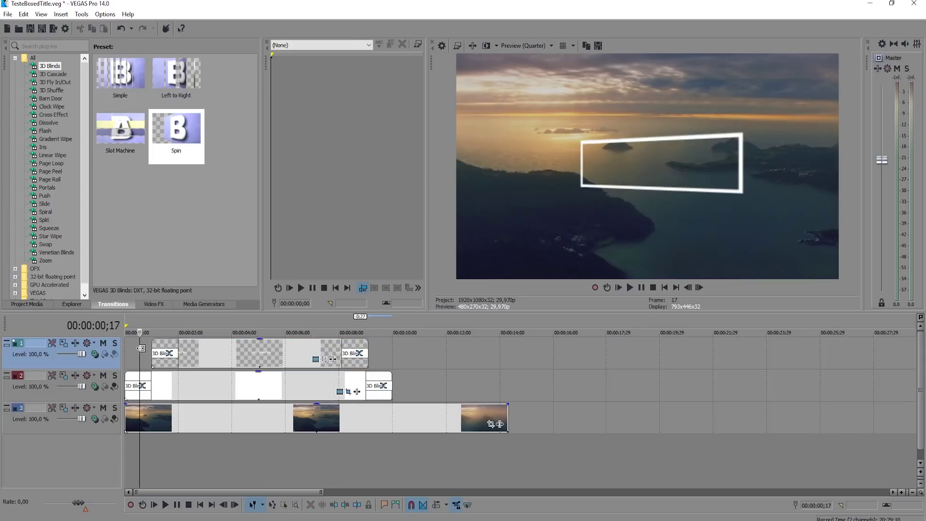
click(126, 346)
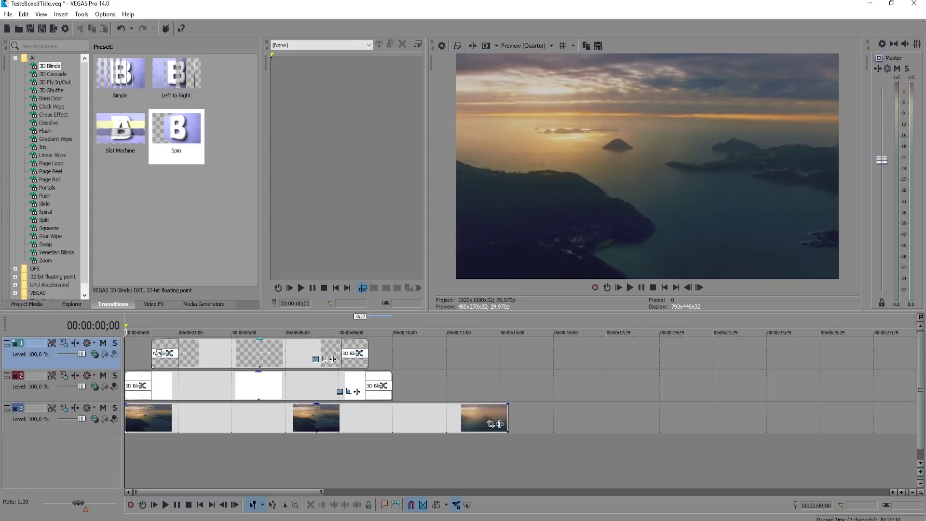
click(143, 386)
- Remove the 3D Blinds transitions from the starts and ends of the text and box clips
click(369, 197)
click(176, 357)
click(368, 197)
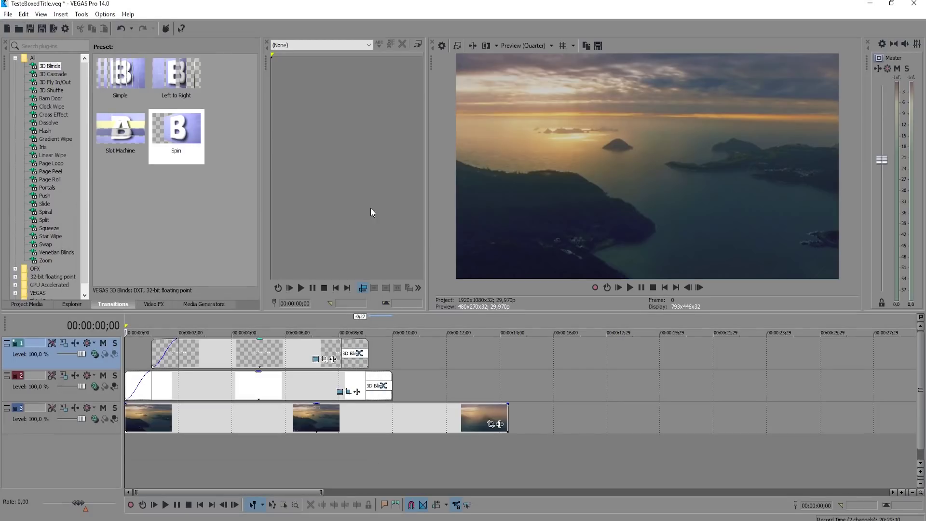
click(358, 361)
click(361, 354)
click(368, 198)
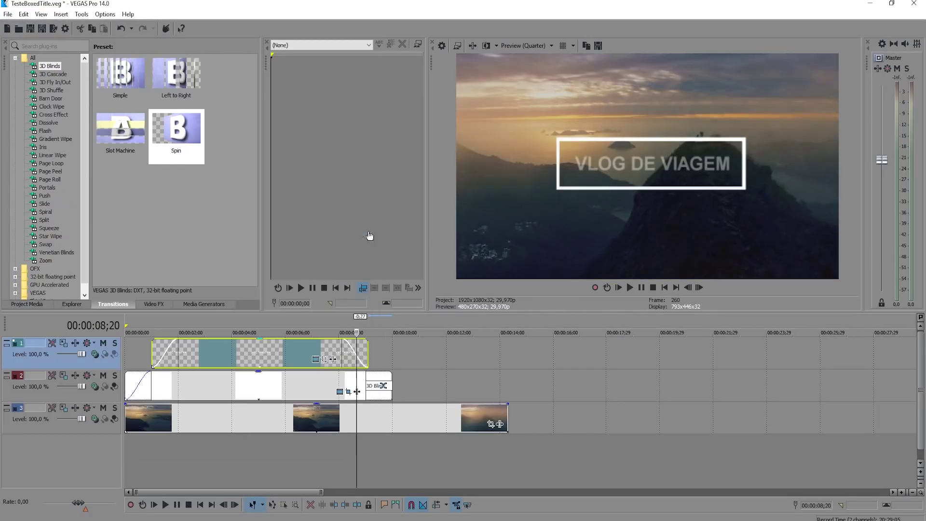
click(384, 384)
click(366, 227)
click(368, 197)
- Drag the fade-in and fade-out handles back to the edges of both clips
drag(151, 372, 126, 372)
drag(178, 341, 153, 341)
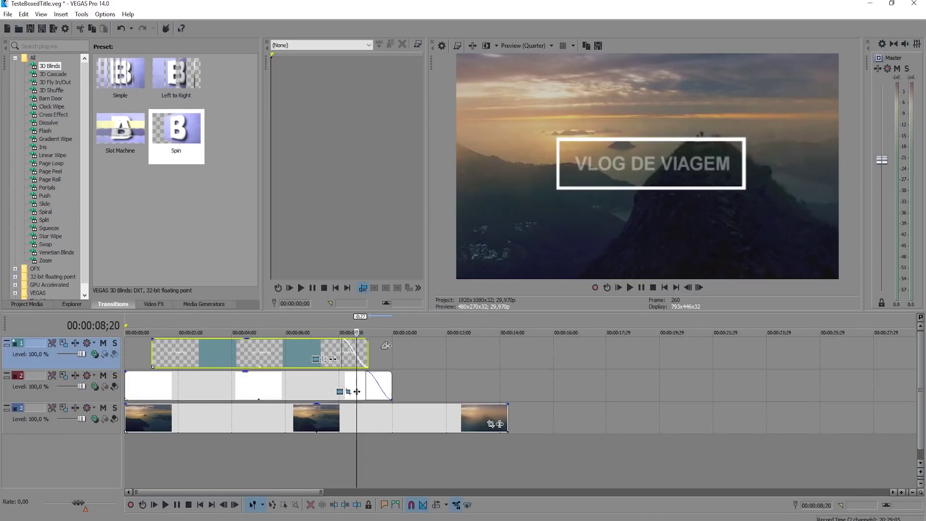
mouse_move(341, 348)
mouse_down()
mouse_move(367, 347)
mouse_move(391, 372)
mouse_up()
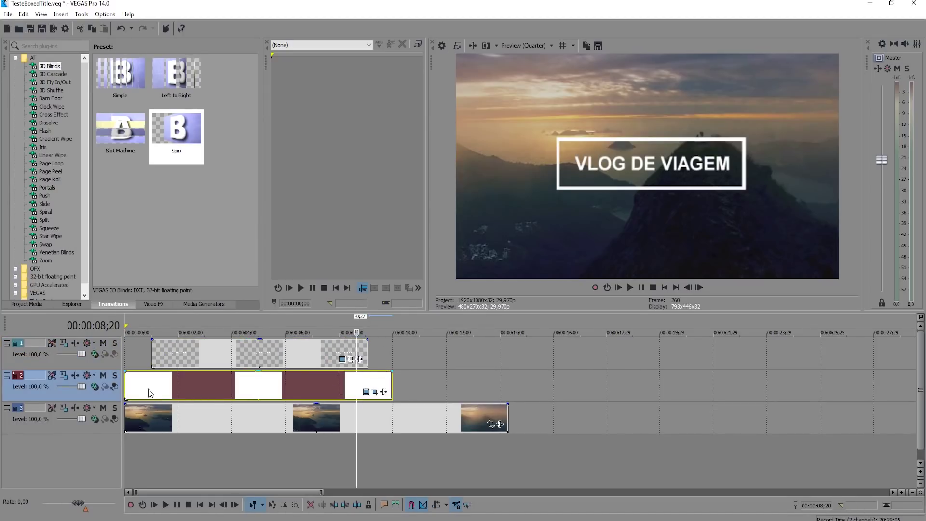
click(126, 390)
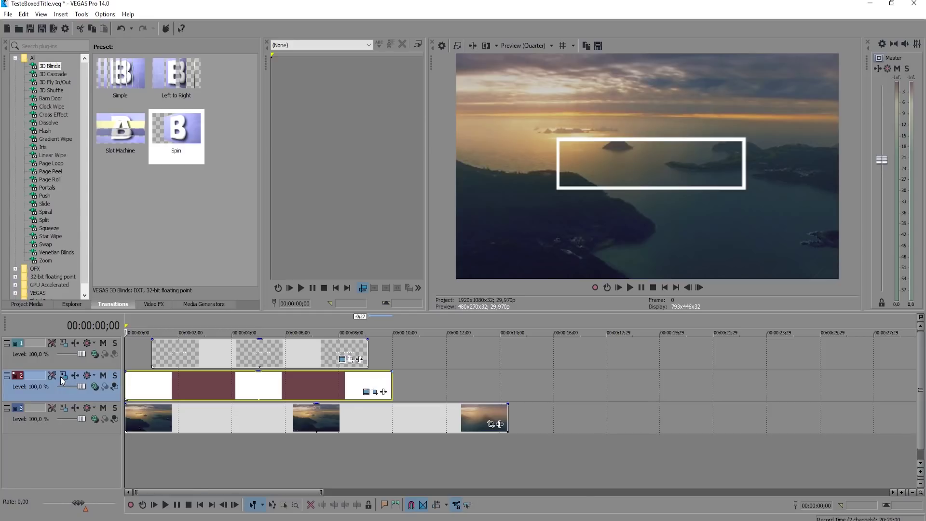
click(63, 375)
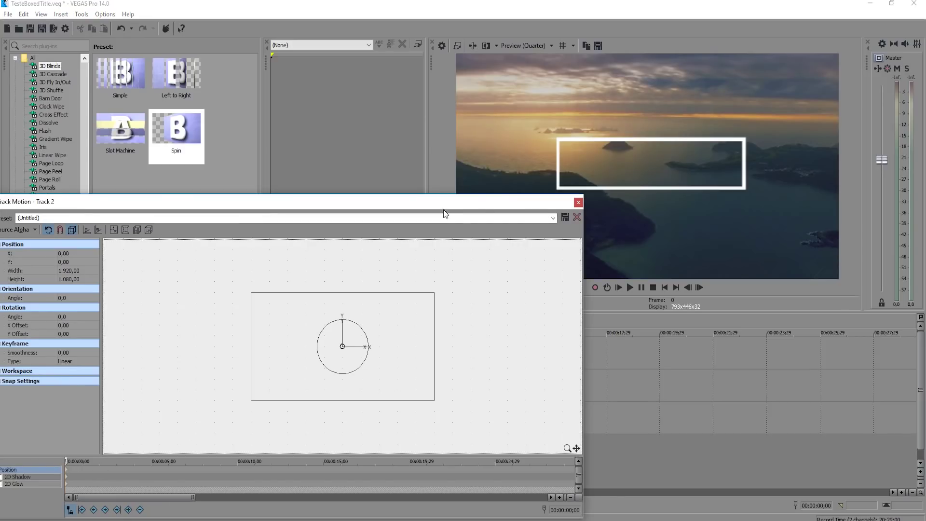
- Animate the box track scaling from the centre in Track Motion and preview the growth
drag(443, 210, 571, 119)
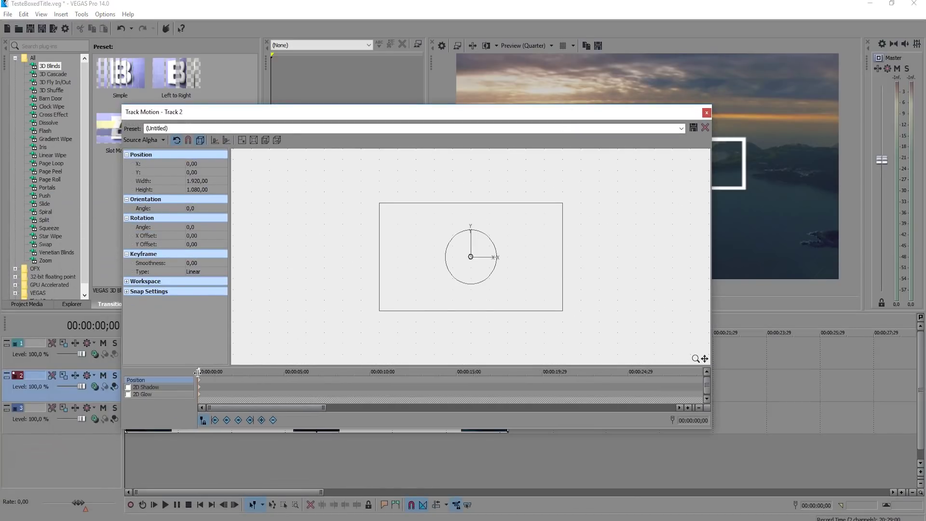
drag(195, 377, 212, 376)
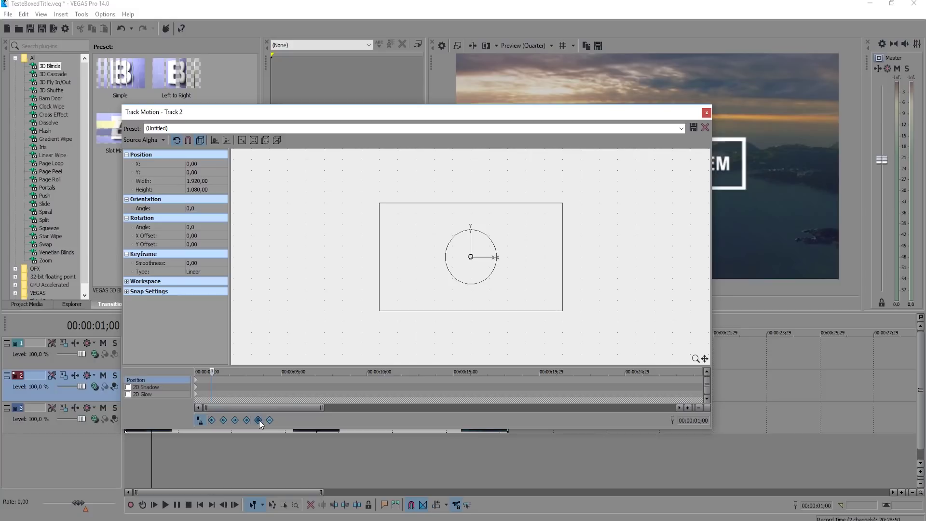
click(195, 379)
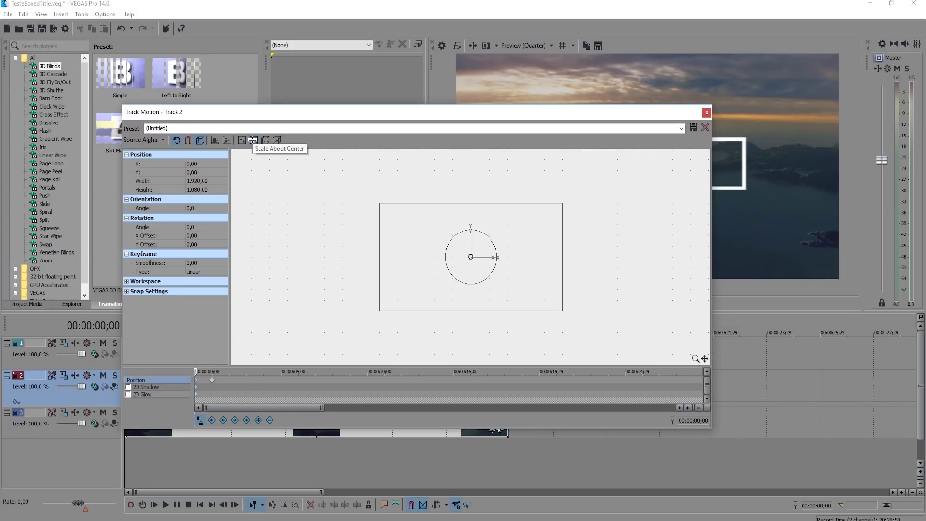
click(253, 140)
drag(379, 311, 471, 313)
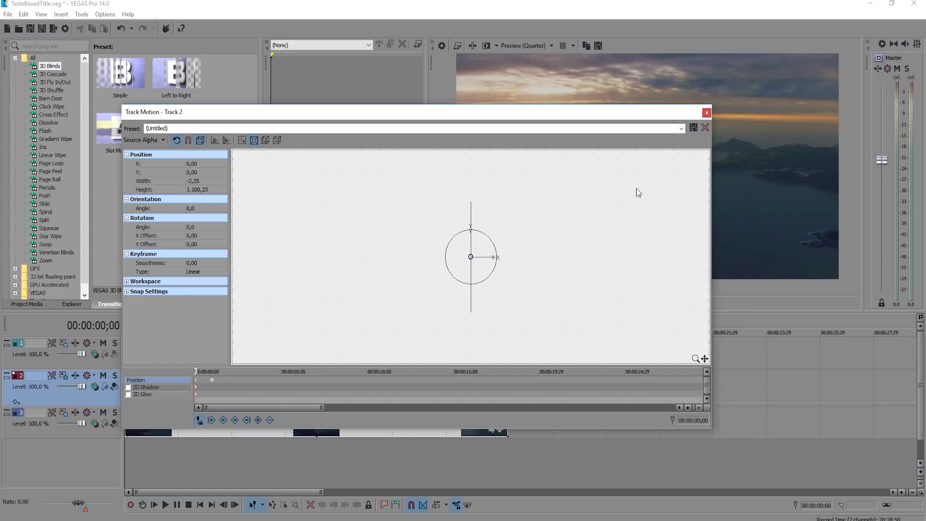
drag(593, 115, 441, 95)
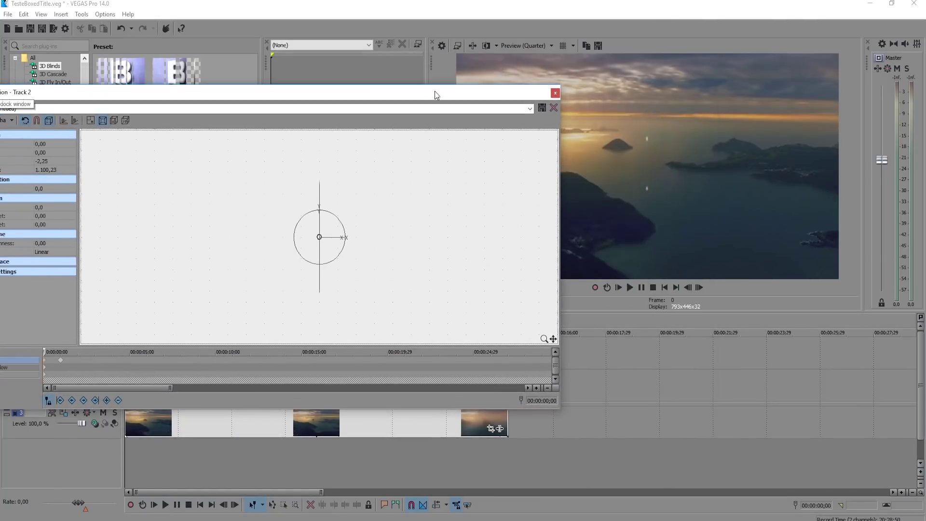
click(630, 286)
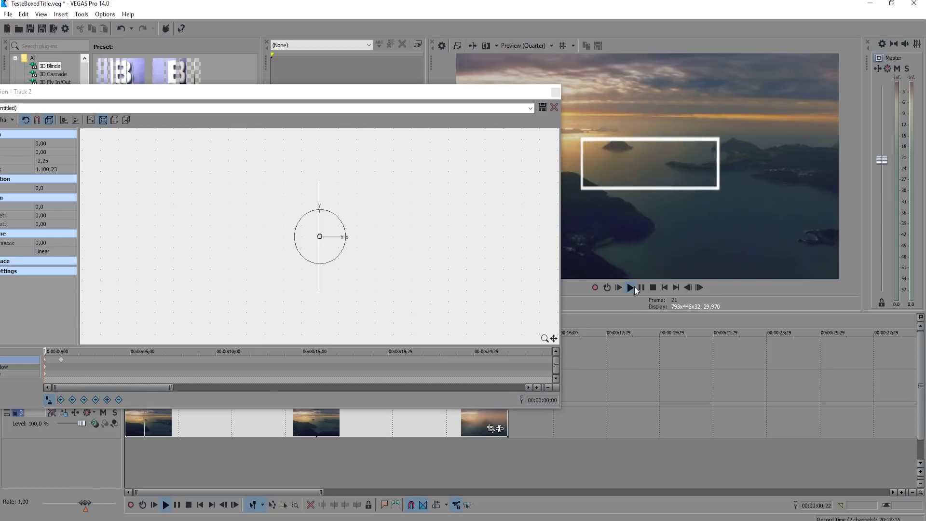
click(645, 290)
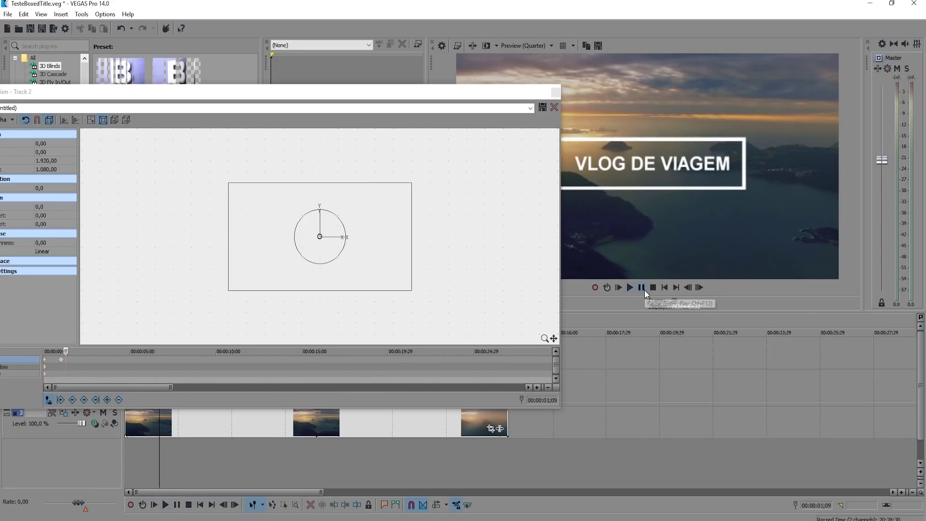
- Set the first Track Motion keyframe to Smooth and close the Track Motion window
click(54, 353)
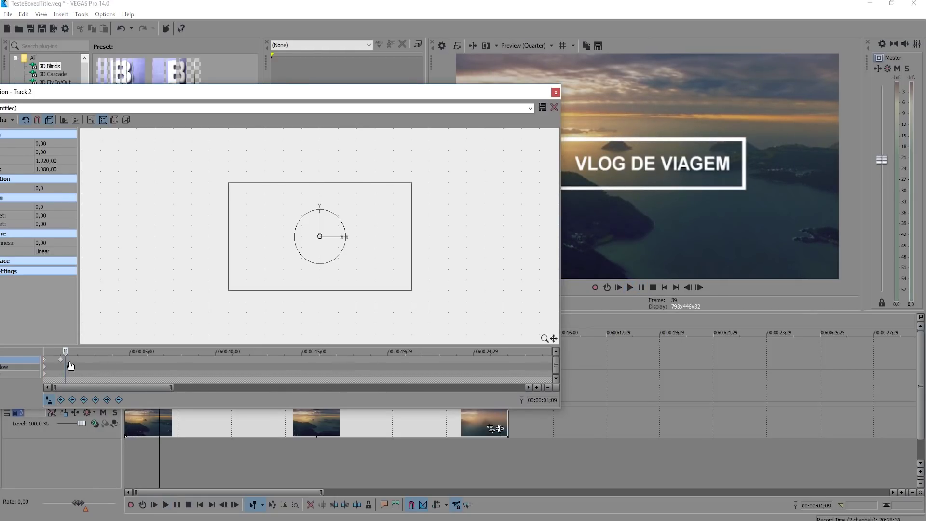
drag(70, 366, 50, 365)
right_click(61, 361)
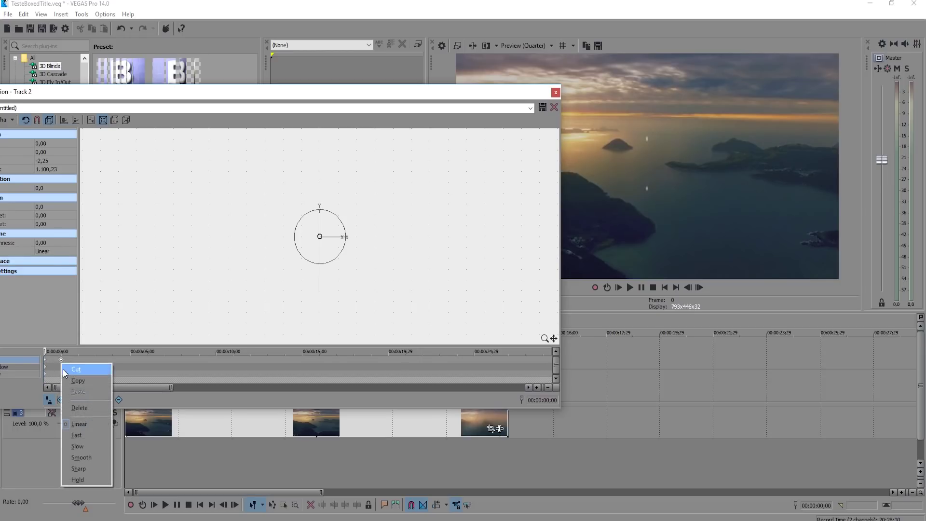
click(84, 458)
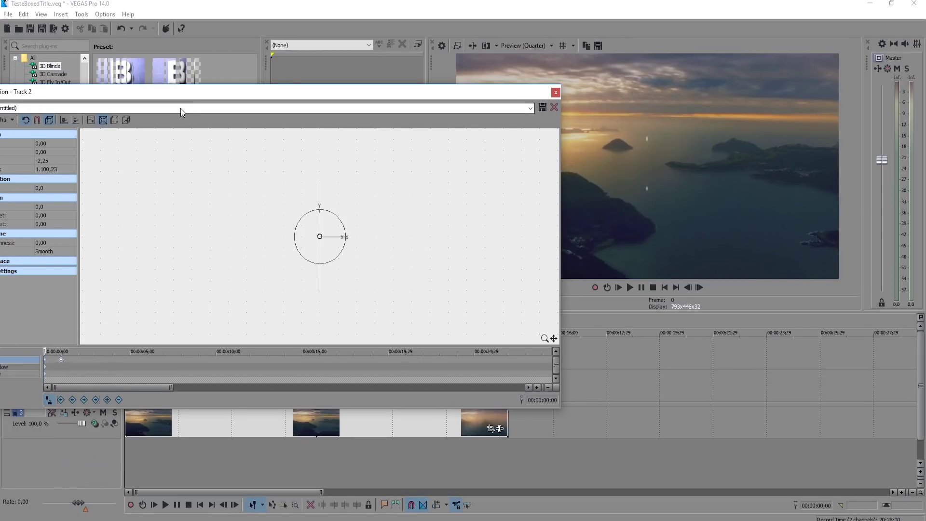
drag(191, 93, 287, 62)
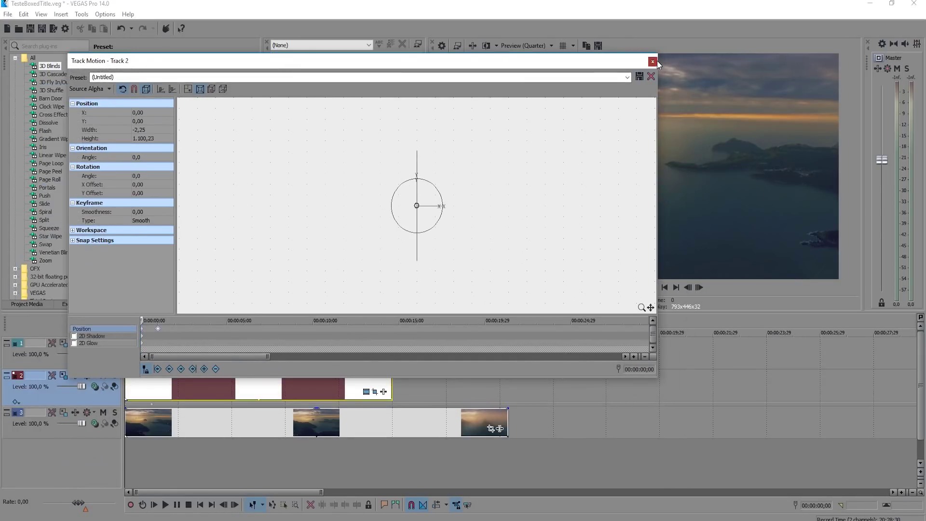
click(651, 62)
click(103, 343)
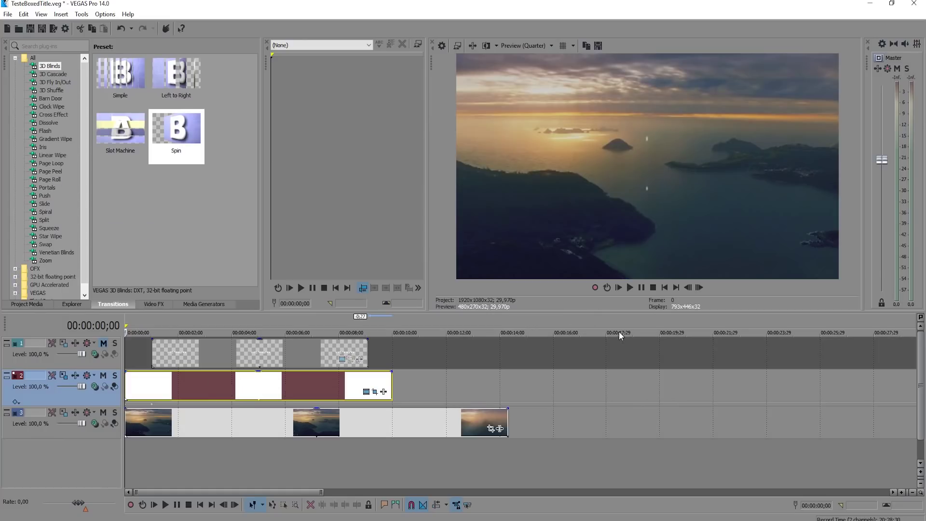
click(630, 287)
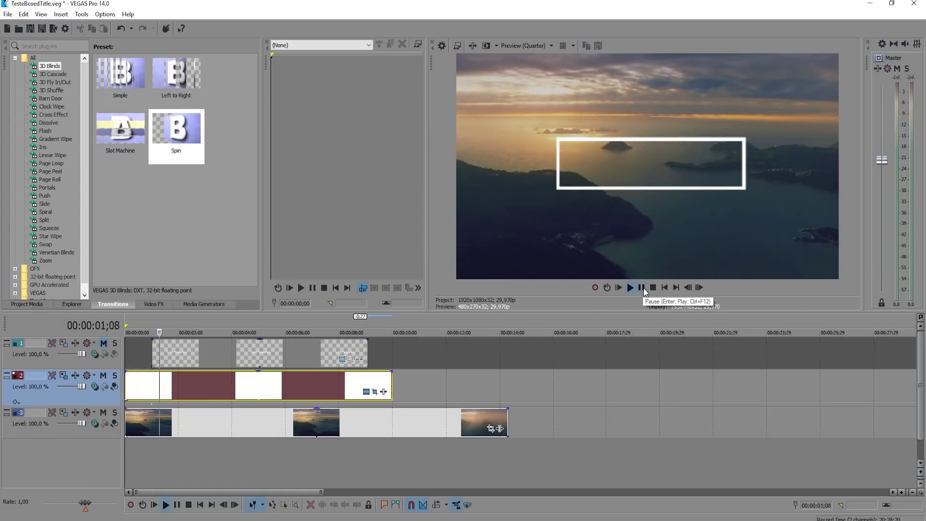
click(642, 287)
click(145, 350)
click(152, 357)
click(103, 343)
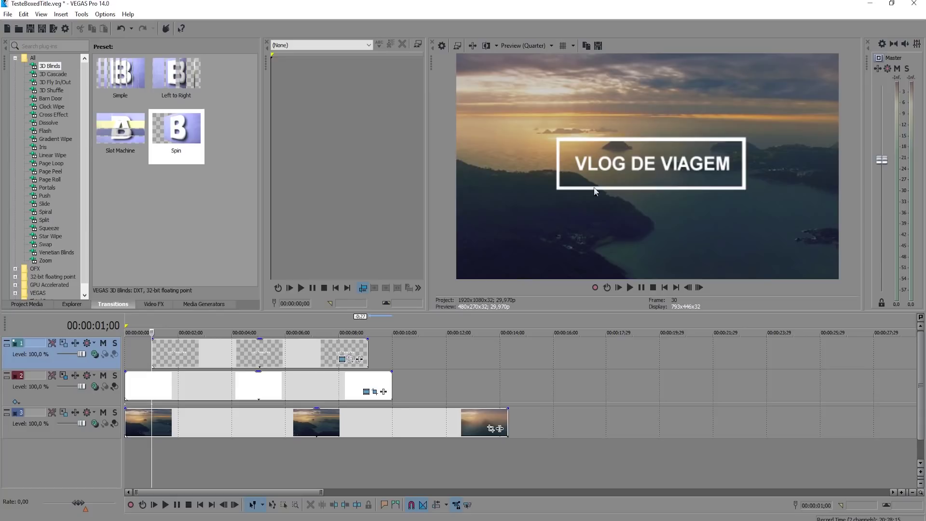
right_click(415, 352)
- Insert a new top video track and paste a new copy of the track 3 box clip onto it
mouse_move(428, 288)
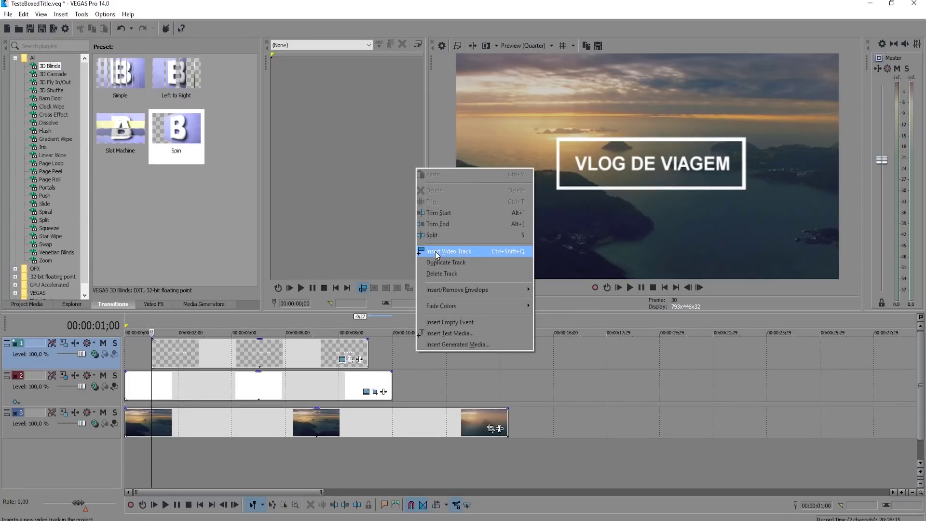
click(438, 251)
click(139, 425)
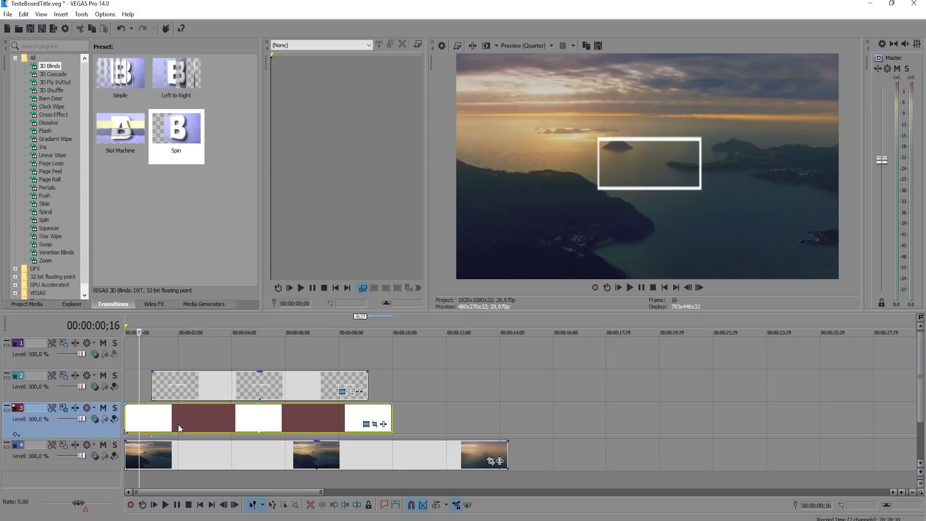
key(ctrl+v)
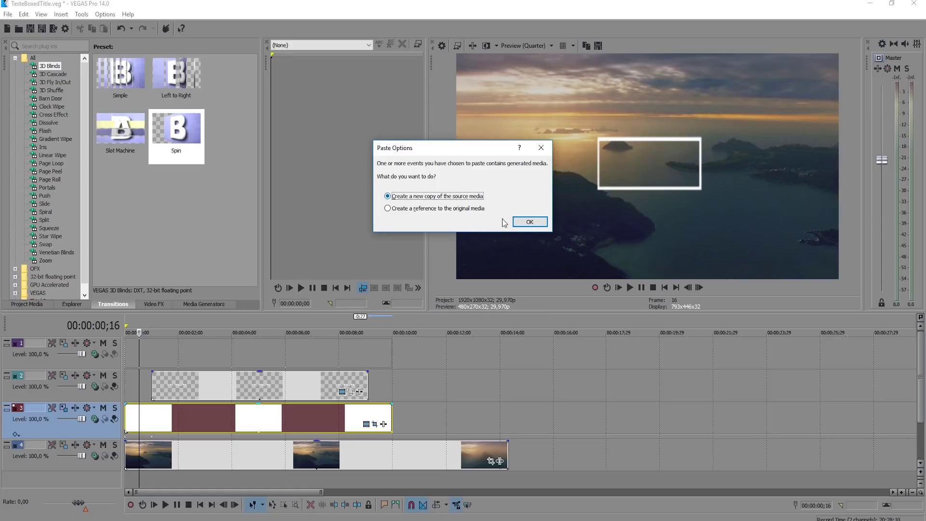
click(526, 222)
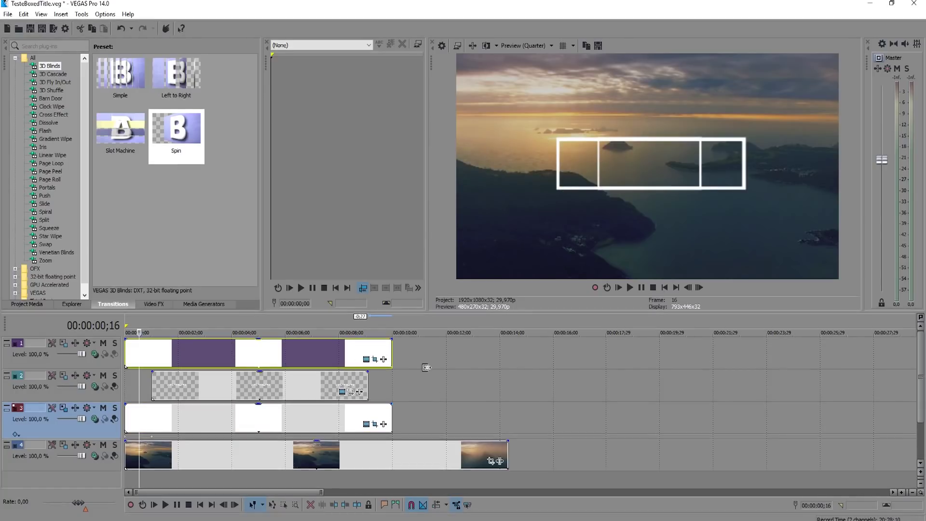
click(152, 357)
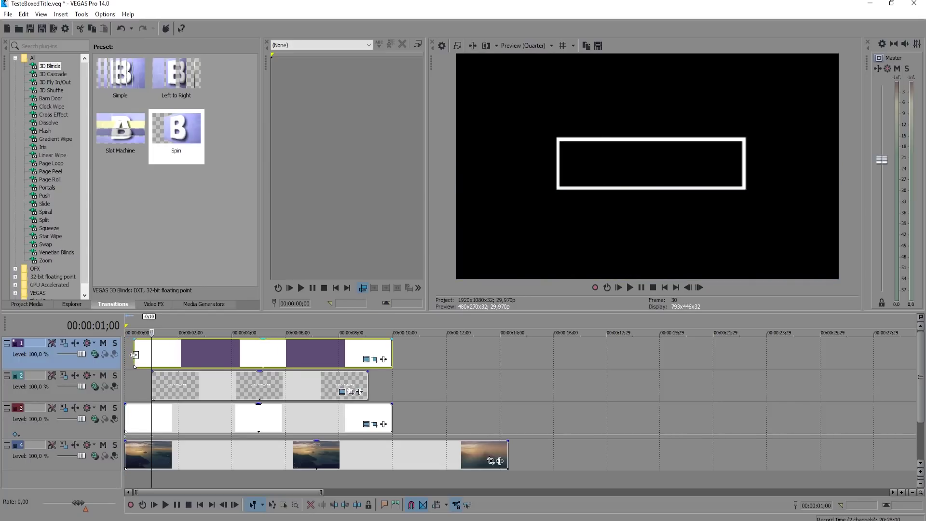
- Trim the copied box event to the title's length and make track 2 its compositing child
drag(125, 355, 152, 355)
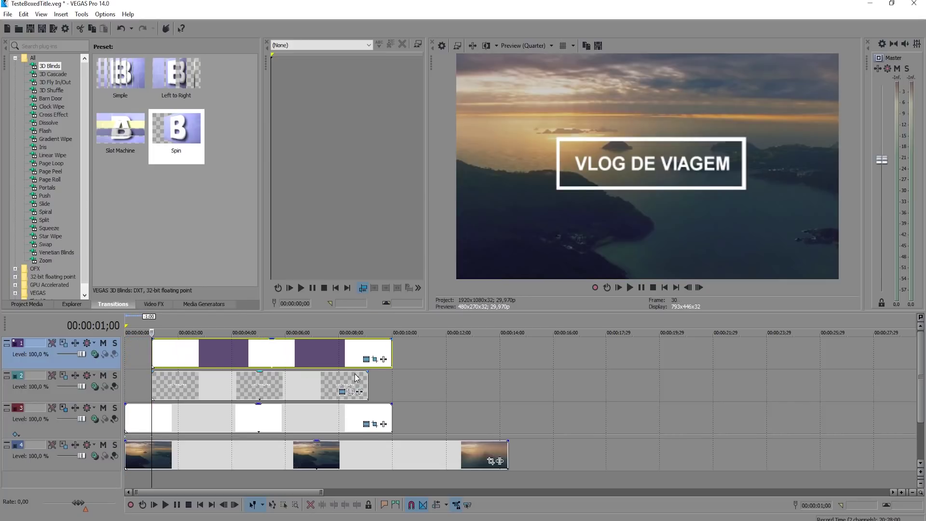
drag(392, 359, 368, 358)
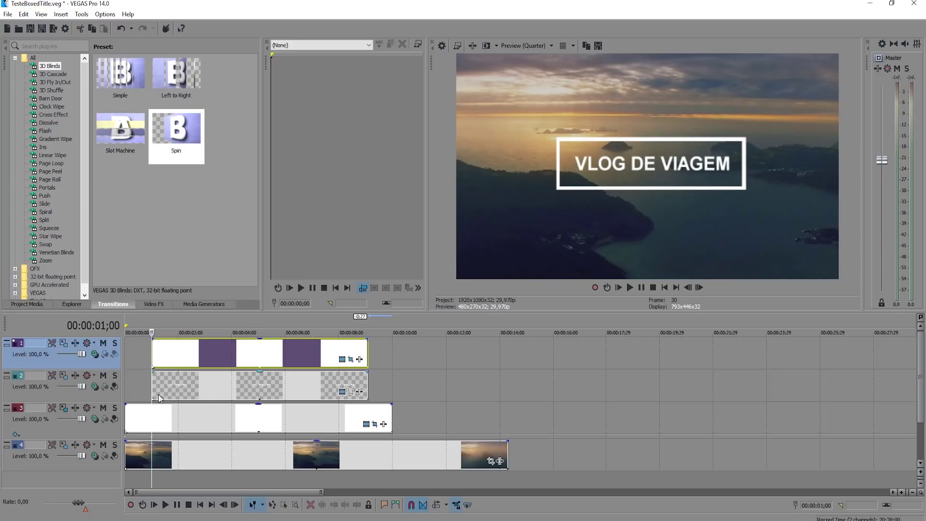
click(115, 387)
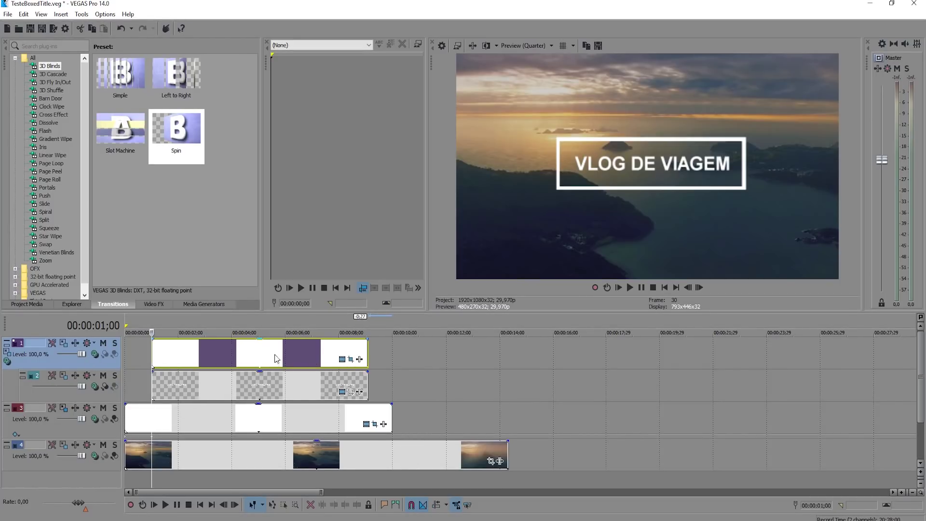
- Set track 1's compositing mode to mask its child, then select the title event on track 2
click(95, 352)
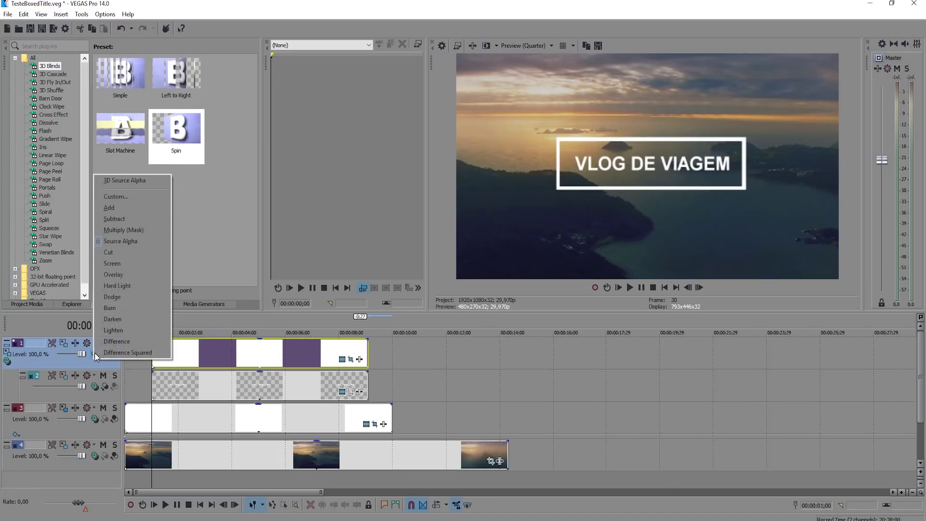
click(132, 231)
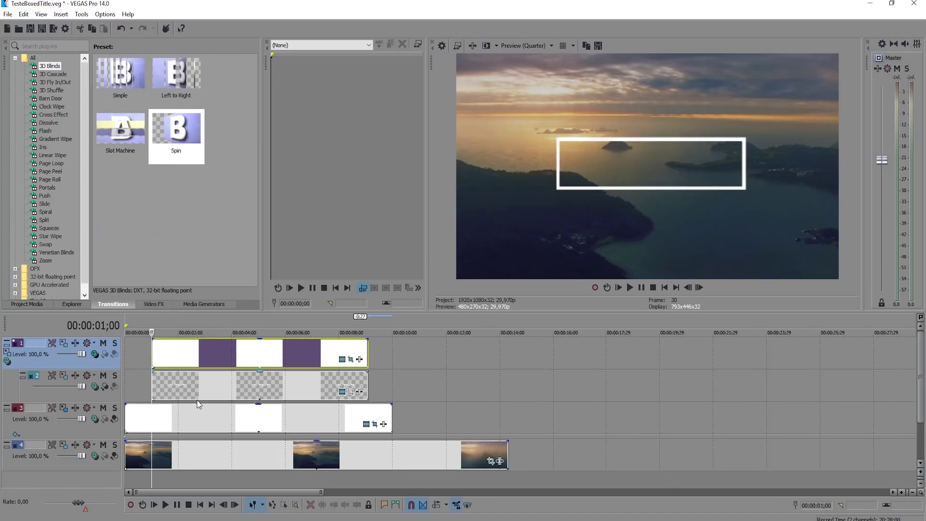
click(179, 382)
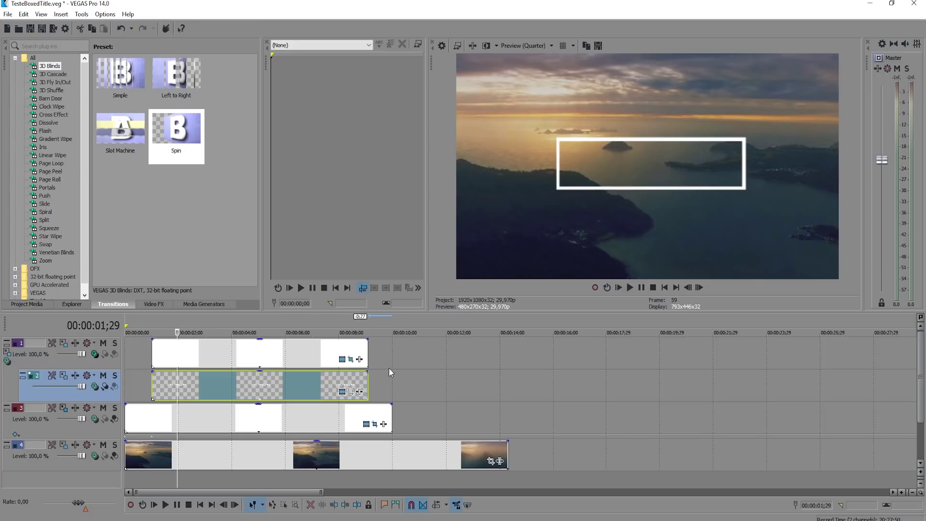
- Switch the box clip's Pan/Crop mask path mode to Positive and go to the 0;29 keyframe
click(352, 361)
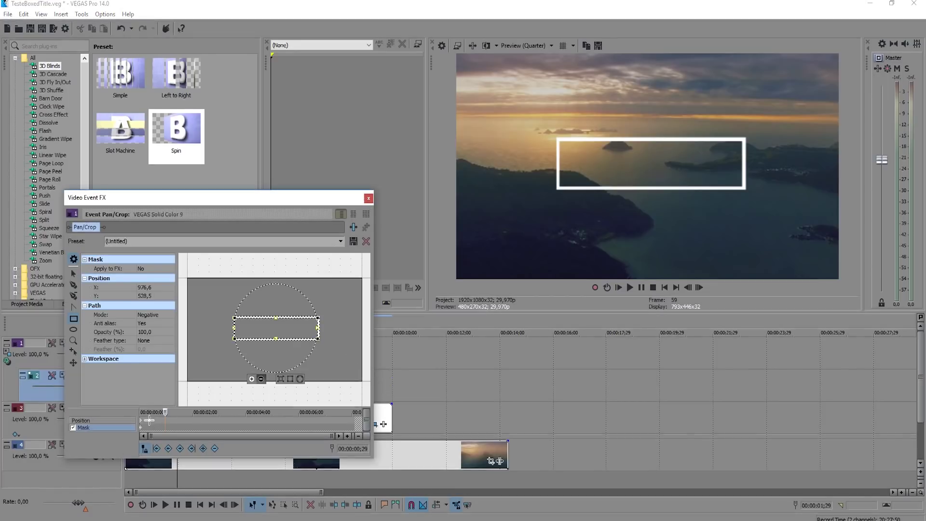
scroll(257, 339, up, 2)
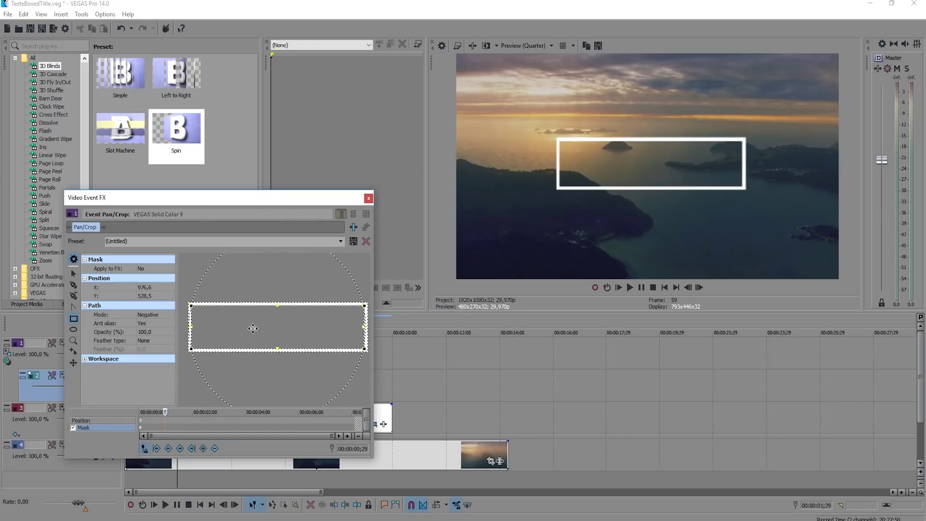
click(163, 314)
click(153, 320)
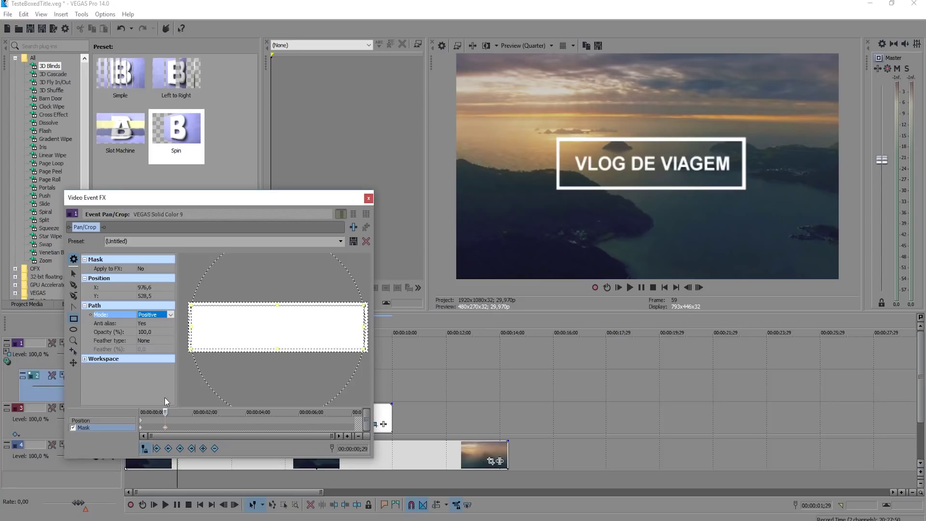
click(140, 427)
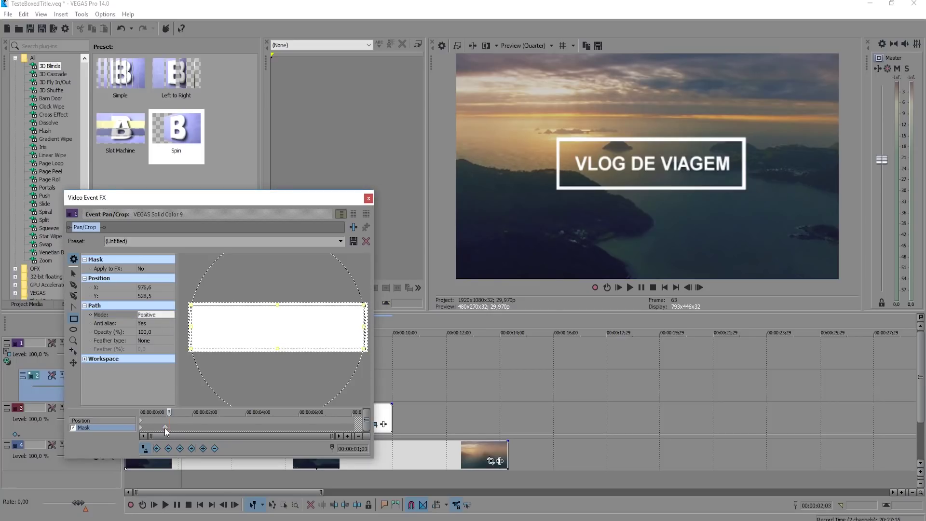
click(165, 427)
click(368, 198)
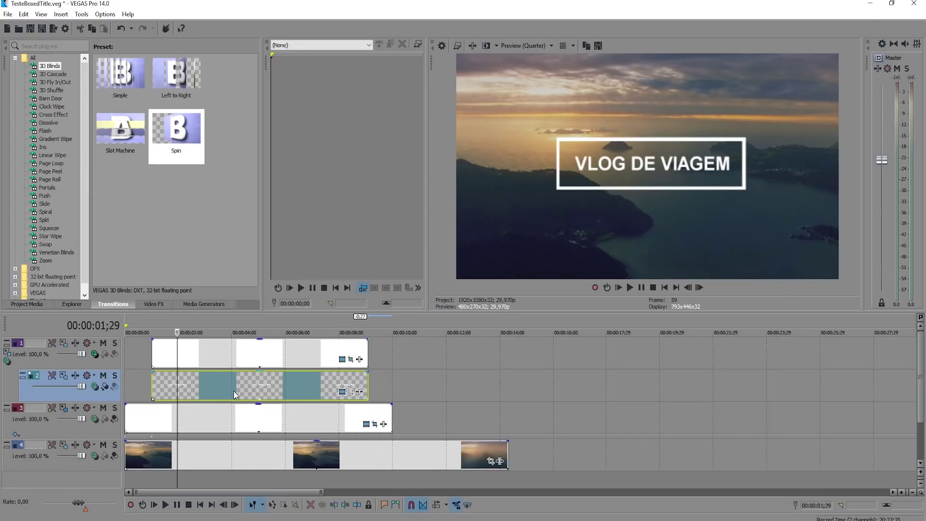
- Key the title's position at 0;29, then shift it down out of the box at the start (Y Center 715.1)
click(351, 391)
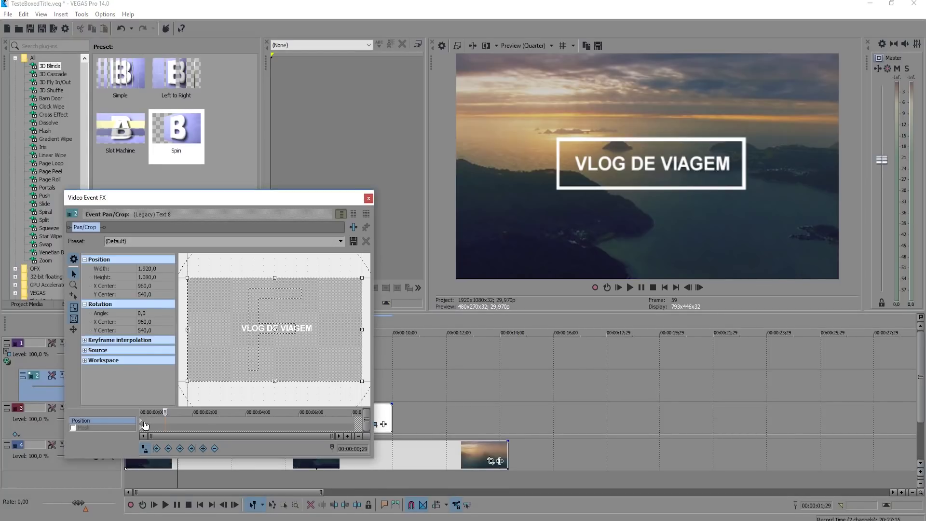
click(203, 449)
drag(163, 412, 141, 413)
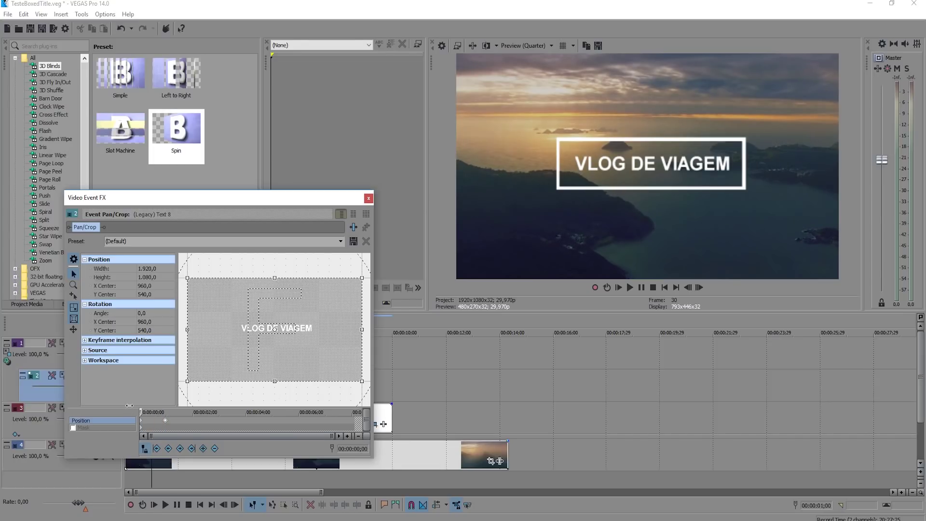
drag(320, 347, 320, 362)
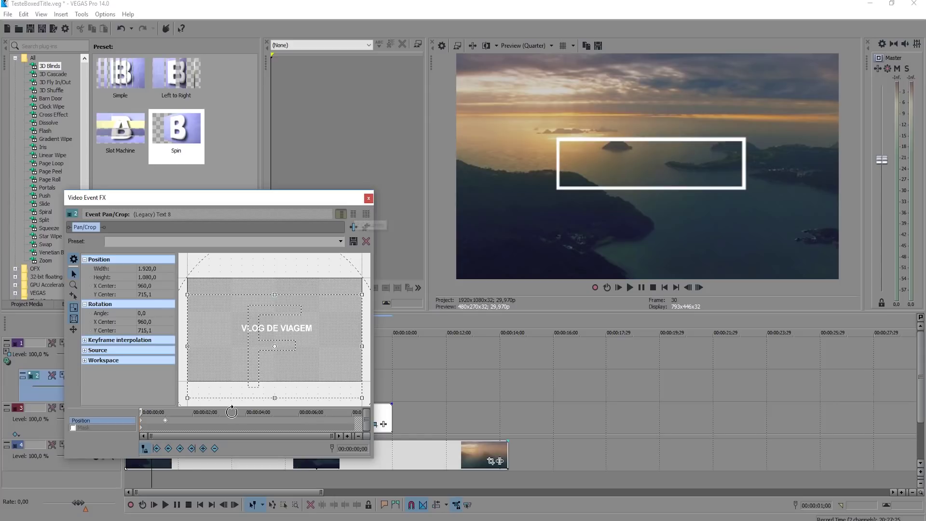
- Make the starting keyframe Smooth, close Pan/Crop, and play the timeline
click(184, 413)
click(141, 420)
right_click(141, 420)
click(166, 392)
click(369, 198)
key(space)
scroll(391, 450, up, 3)
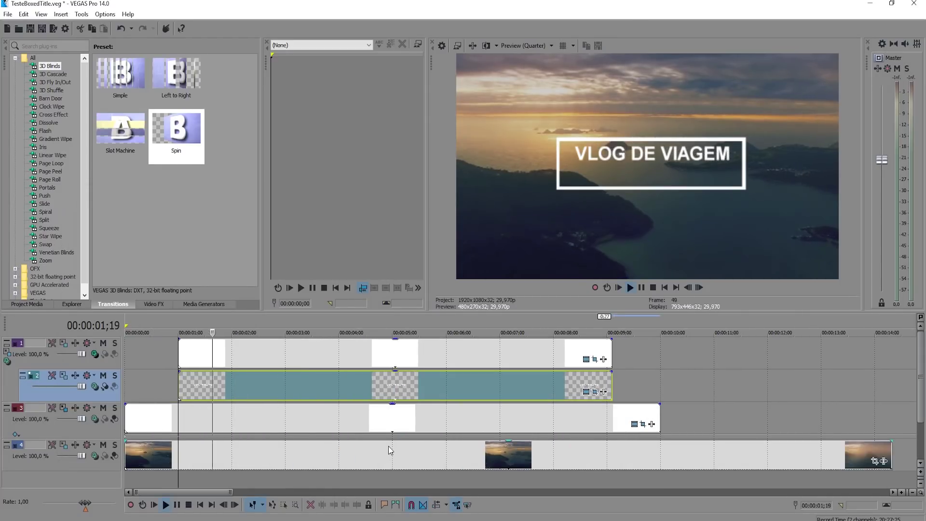
scroll(391, 450, down, 2)
click(154, 505)
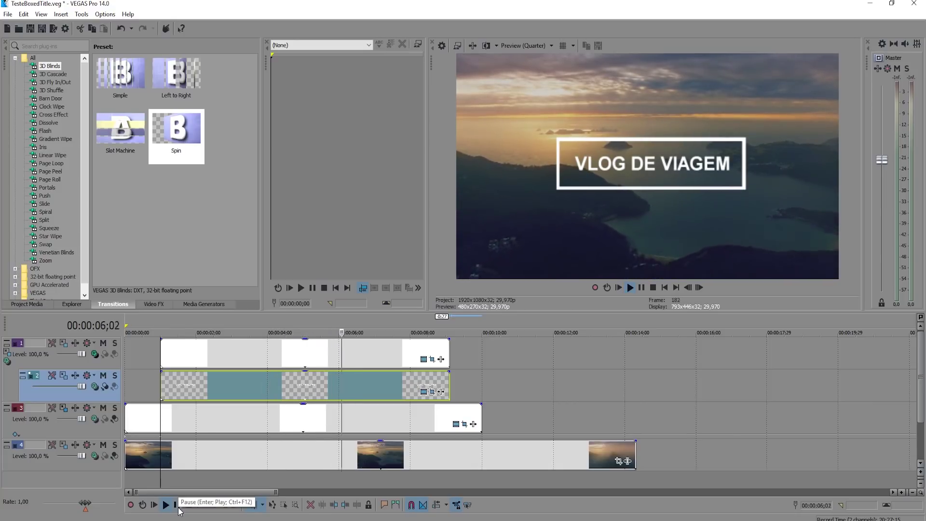
click(178, 507)
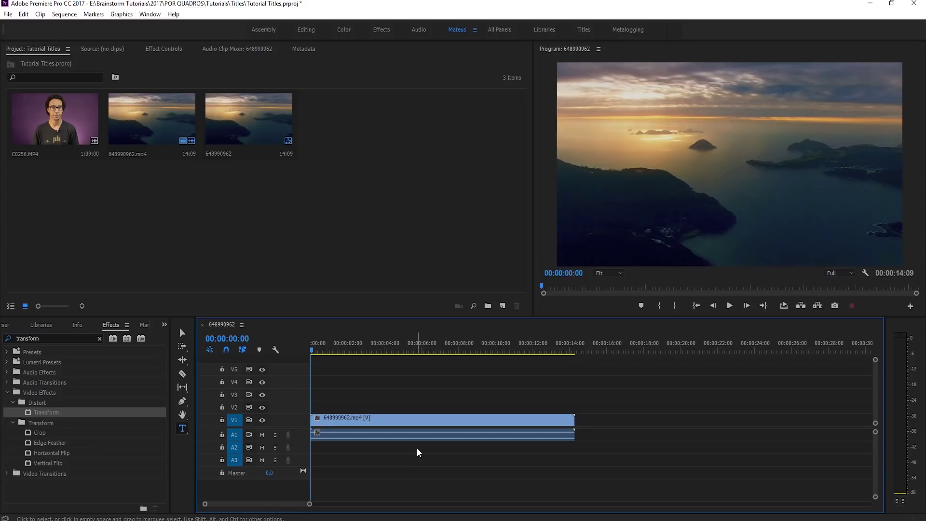
- Show the Essential Graphics panel from the Window menu
click(144, 16)
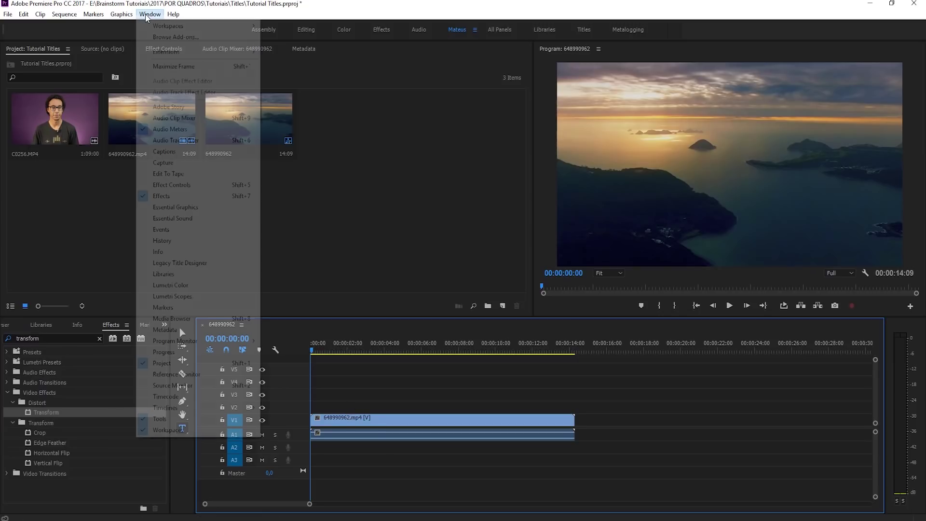
click(187, 209)
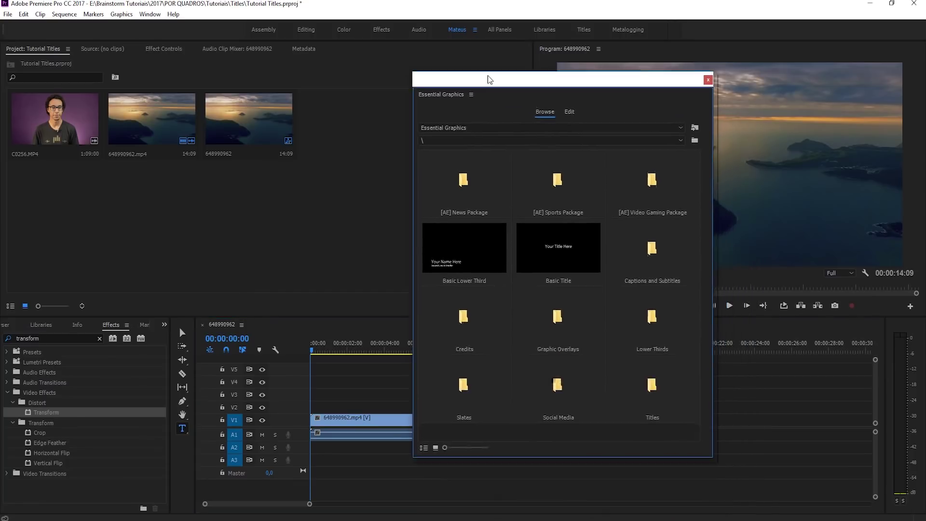
- Drag the Bold Title template from the Titles folder onto track V2 above the aerial clip
drag(536, 269, 499, 70)
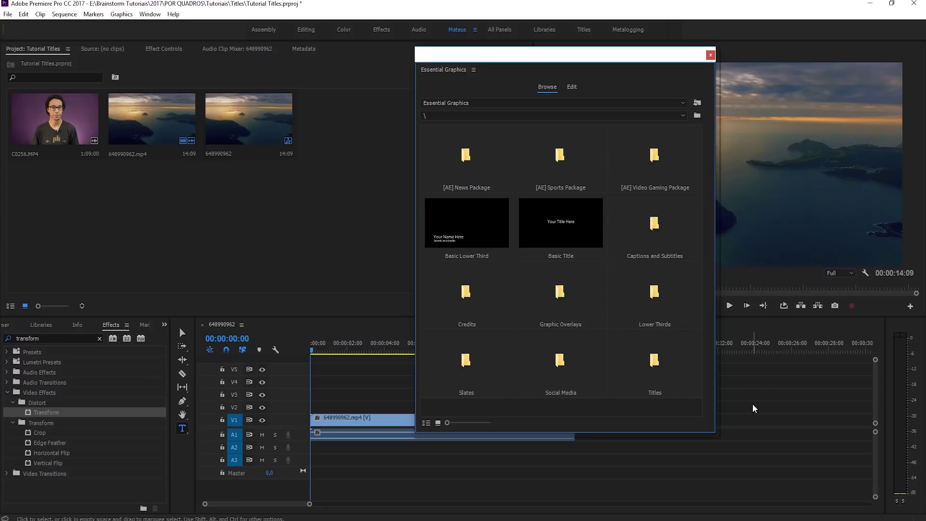
double_click(649, 362)
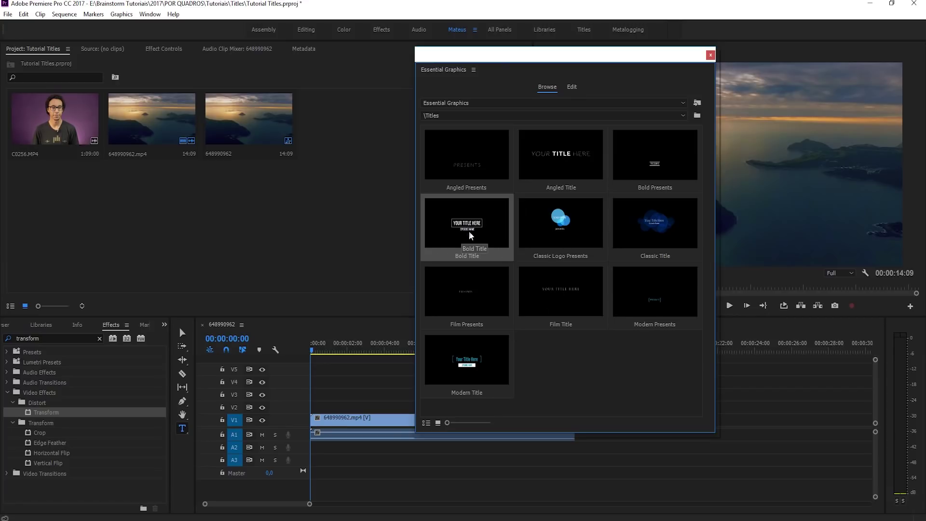
drag(466, 219, 314, 411)
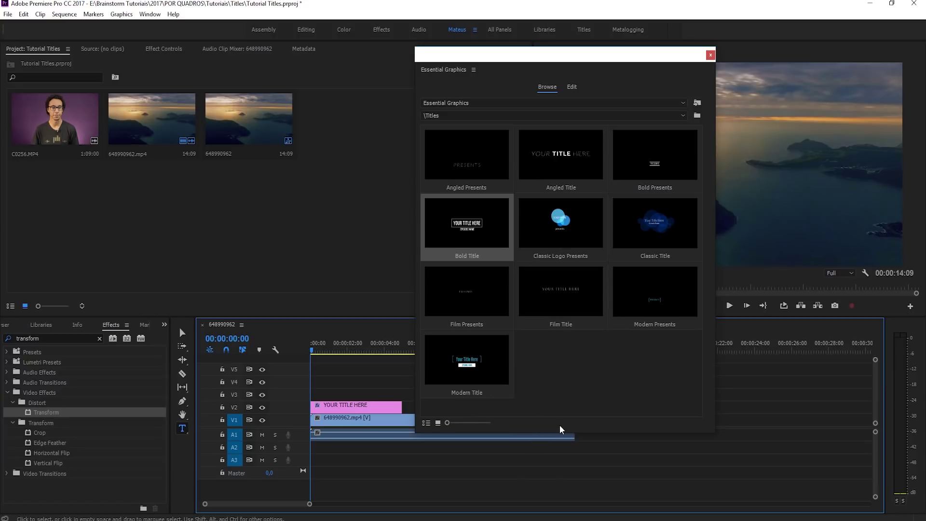
click(710, 57)
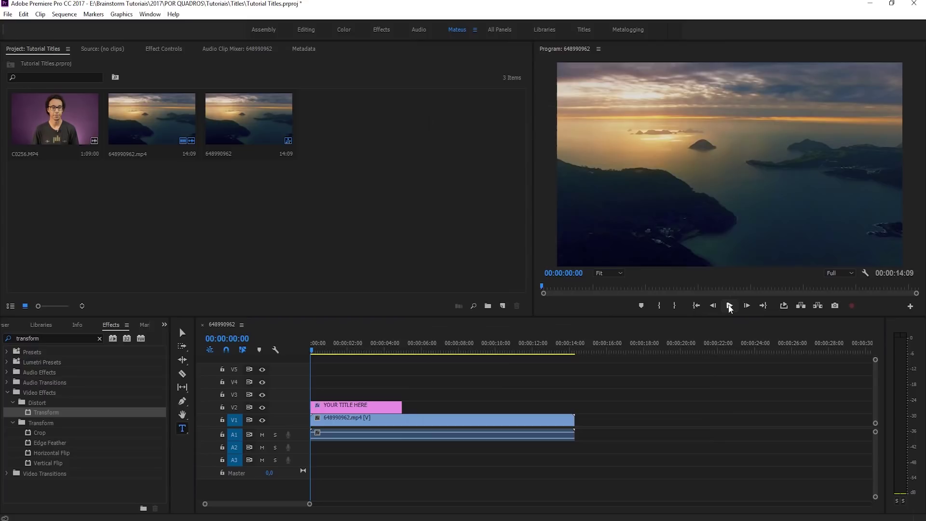
- Preview the title, park the playhead at 00:00:03:02, and switch to the Type tool
click(729, 306)
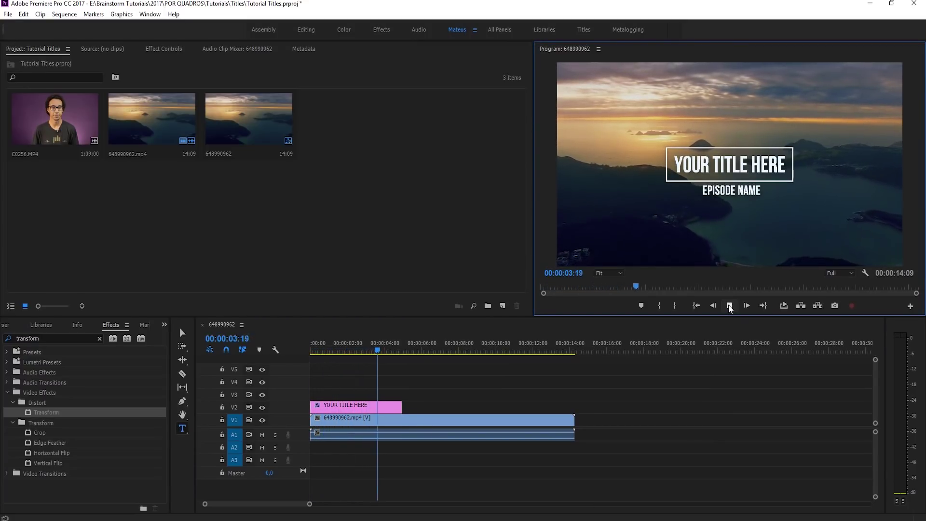
click(729, 307)
drag(374, 340, 367, 342)
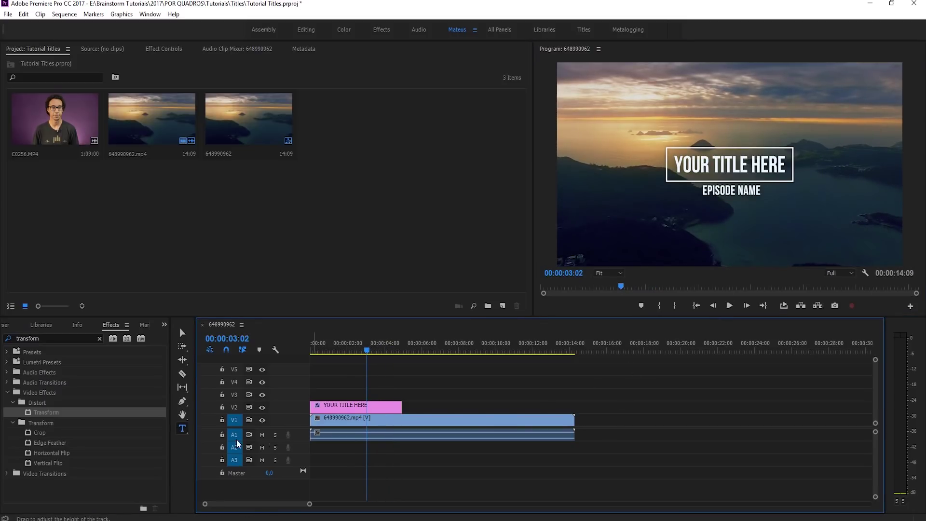
click(182, 431)
click(182, 428)
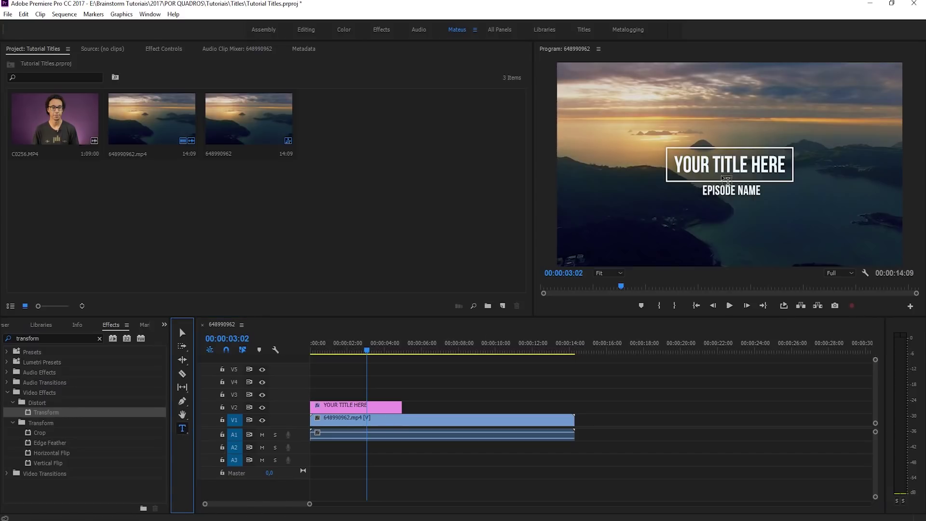
- Replace the title with 'VLOG DE VIAGEM' and the subtitle with 'EPISÓDIO 01'
click(754, 168)
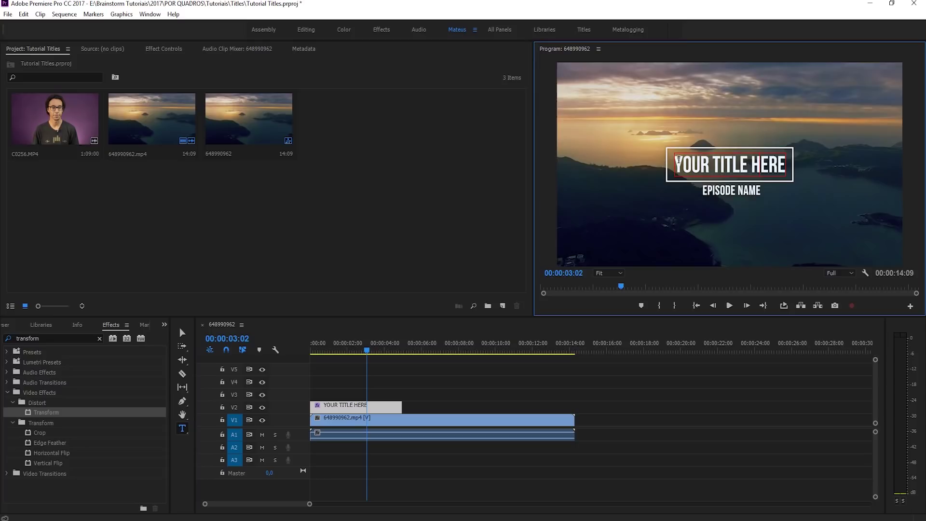
drag(677, 159, 779, 171)
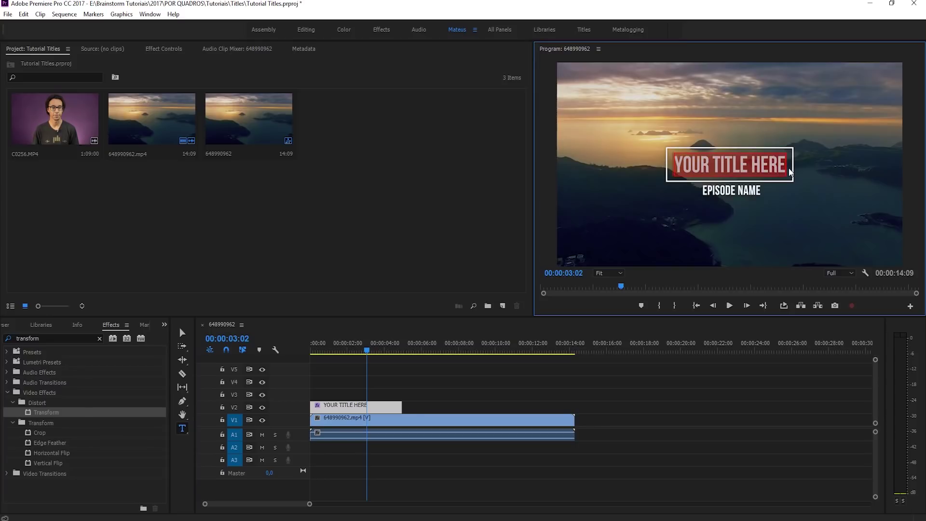
text(VLOG DE VIAGEM)
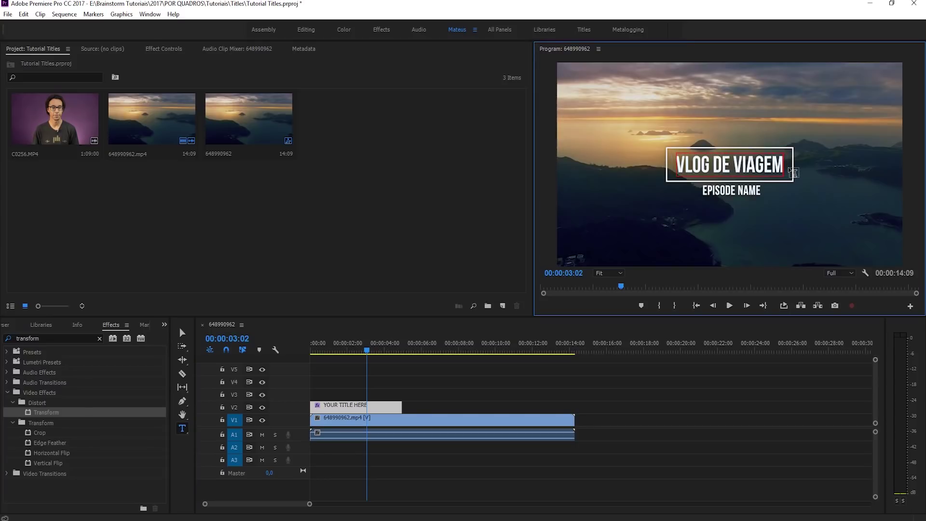
click(756, 189)
drag(760, 190, 699, 193)
text(EPISÓDIO 01)
click(599, 369)
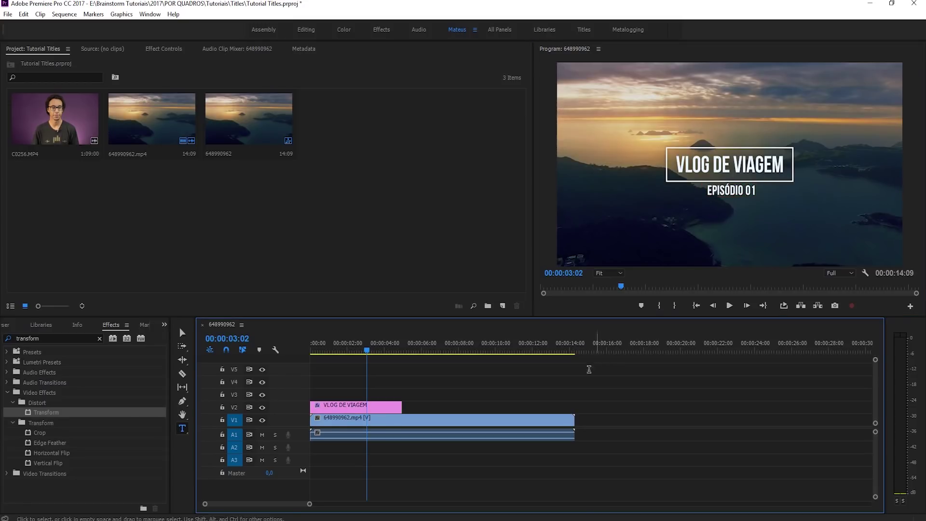
- Replay the sequence from the start to preview the new title
click(314, 345)
key(space)
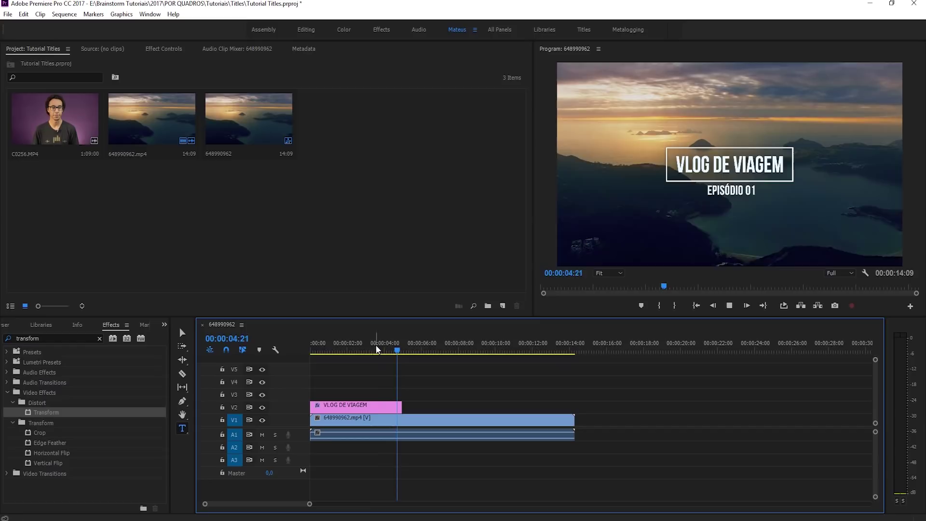
click(331, 345)
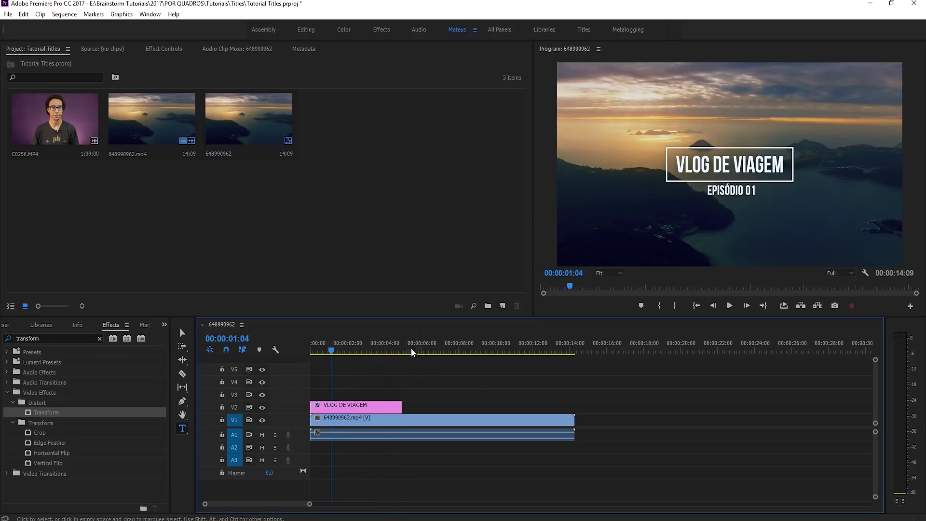
click(150, 14)
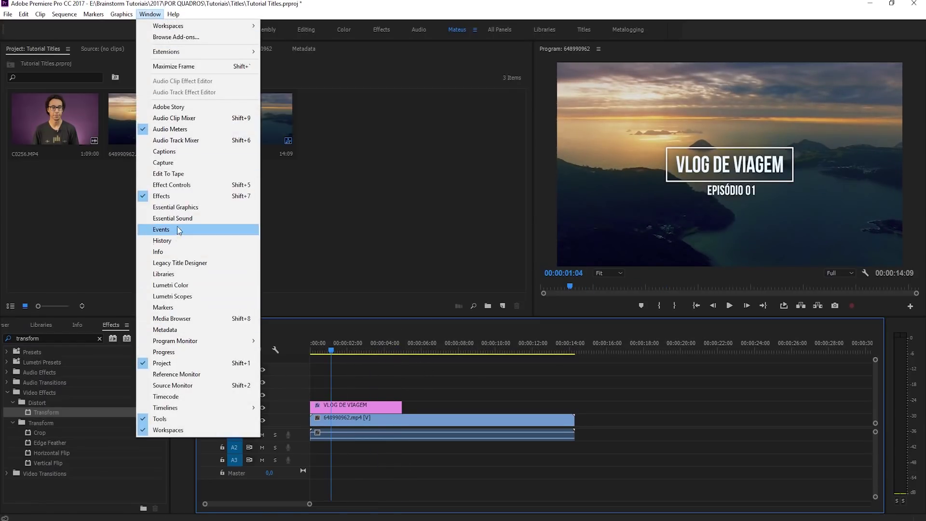
click(178, 207)
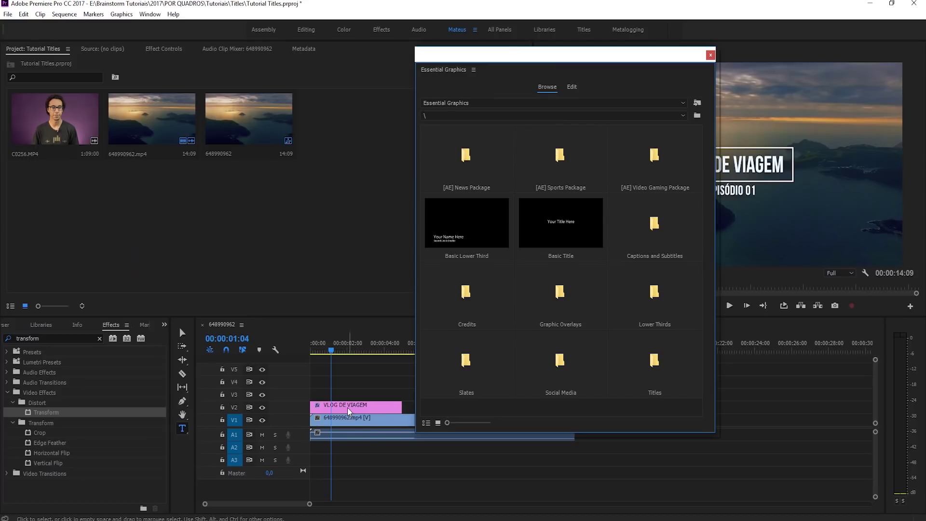
click(347, 407)
click(573, 87)
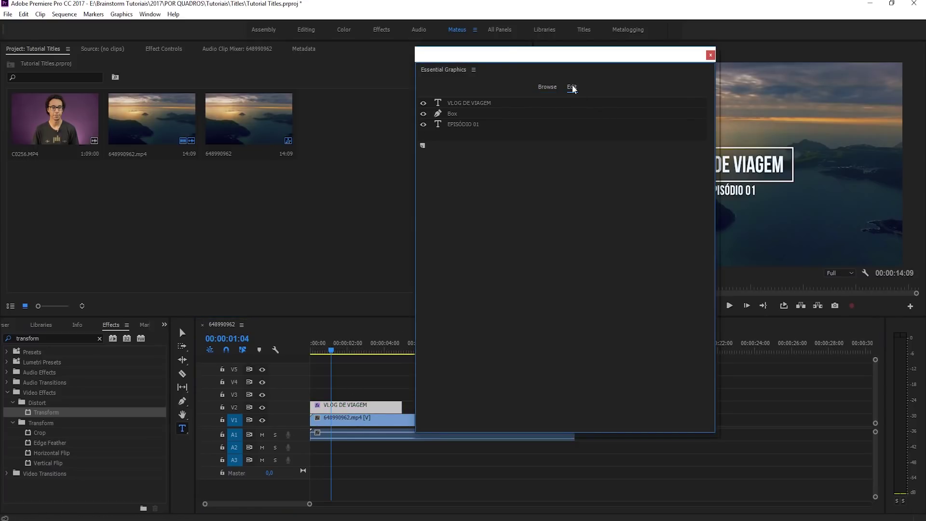
click(458, 115)
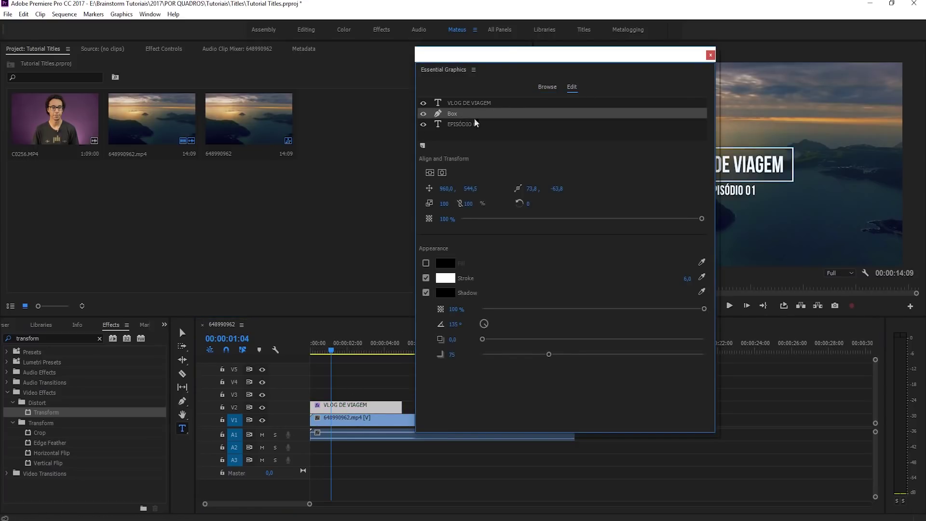
click(475, 103)
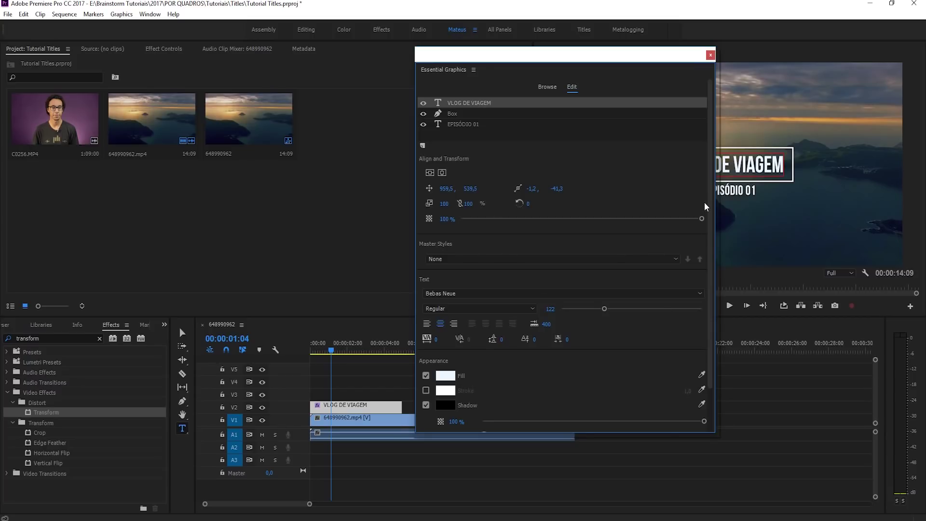
drag(710, 270, 704, 346)
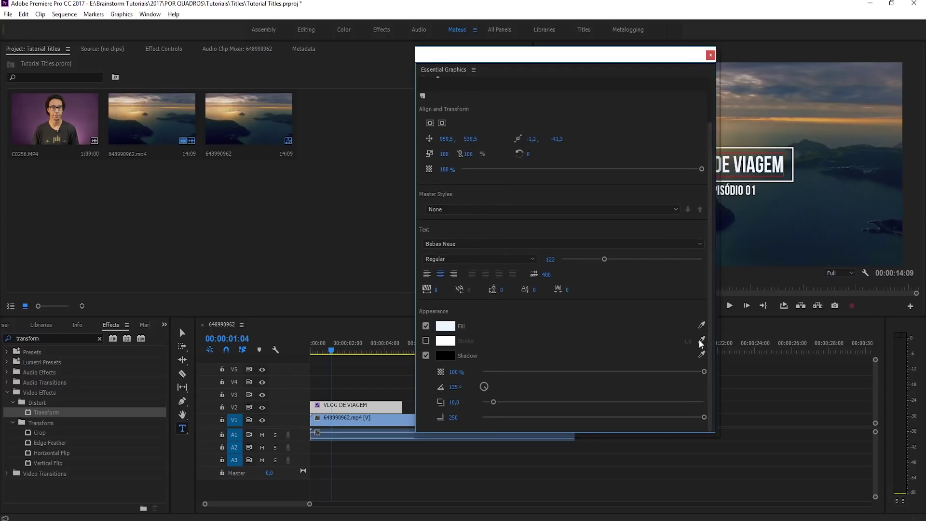
drag(710, 191, 470, 123)
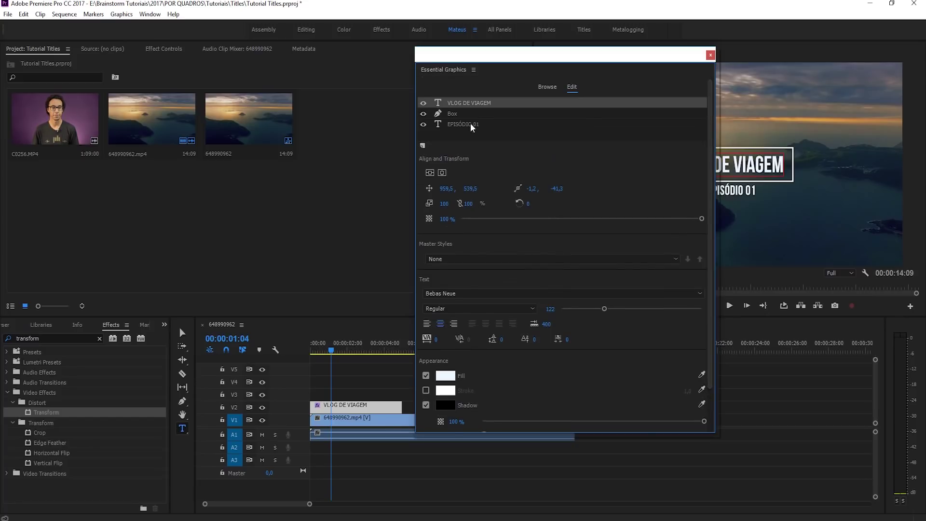
click(460, 113)
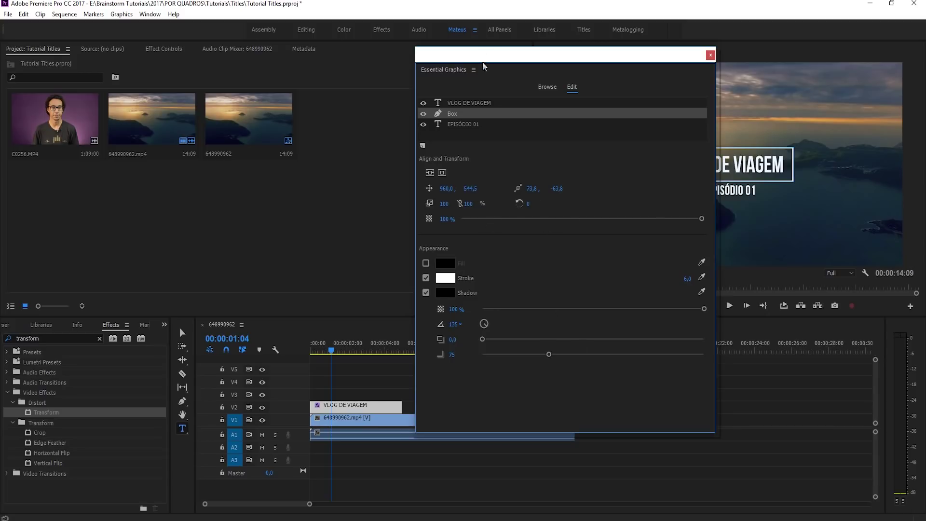
click(479, 125)
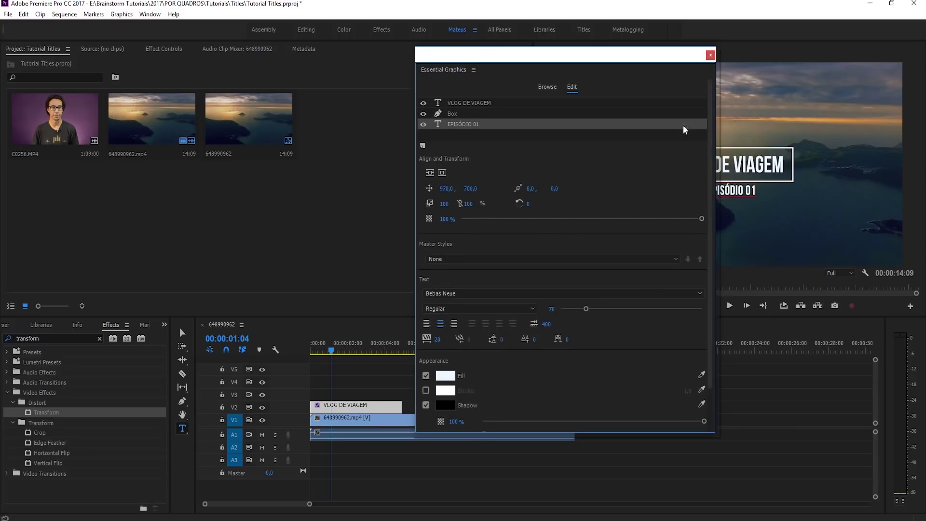
click(710, 56)
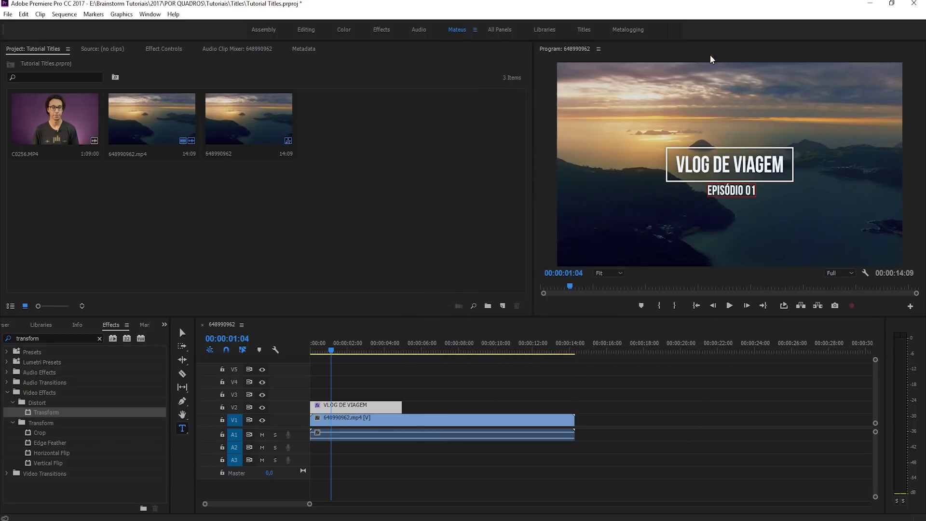
- Delete the VLOG DE VIAGEM graphic clip from the sequence
drag(402, 376, 340, 410)
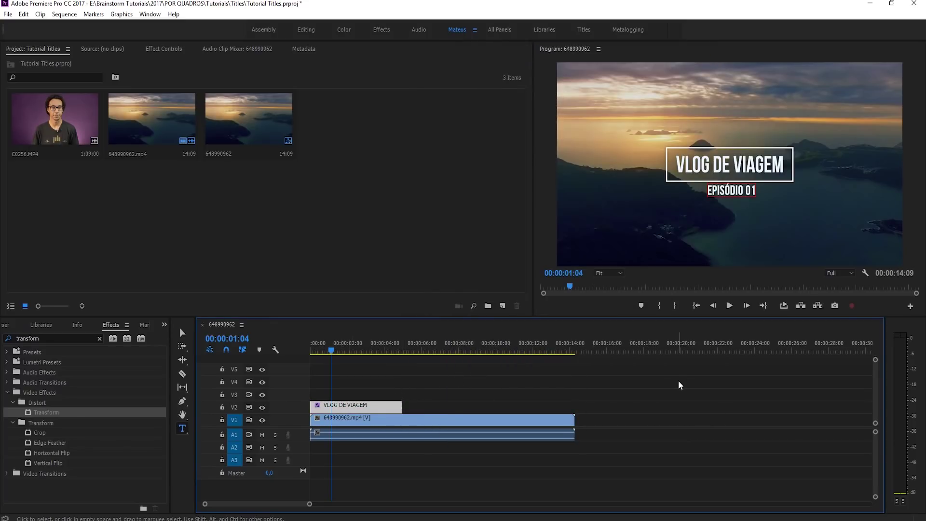
key(Delete)
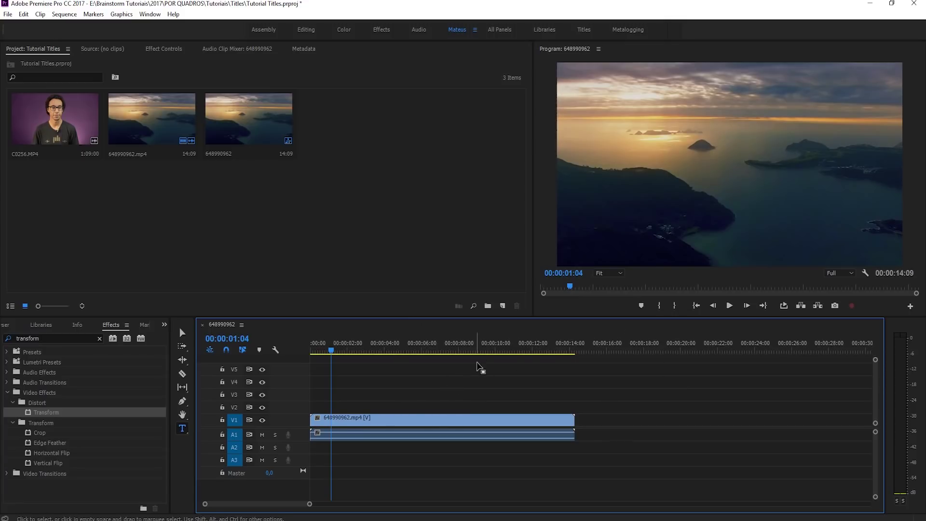
click(319, 239)
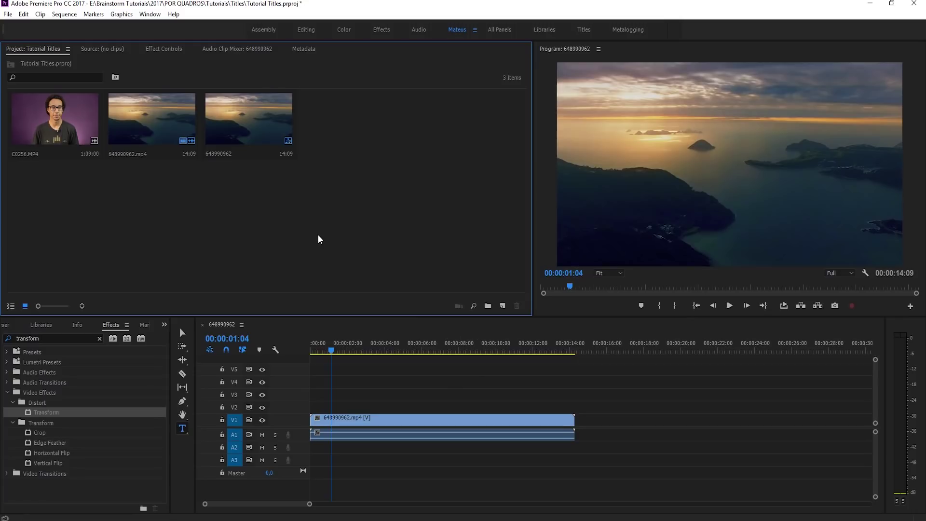
click(7, 14)
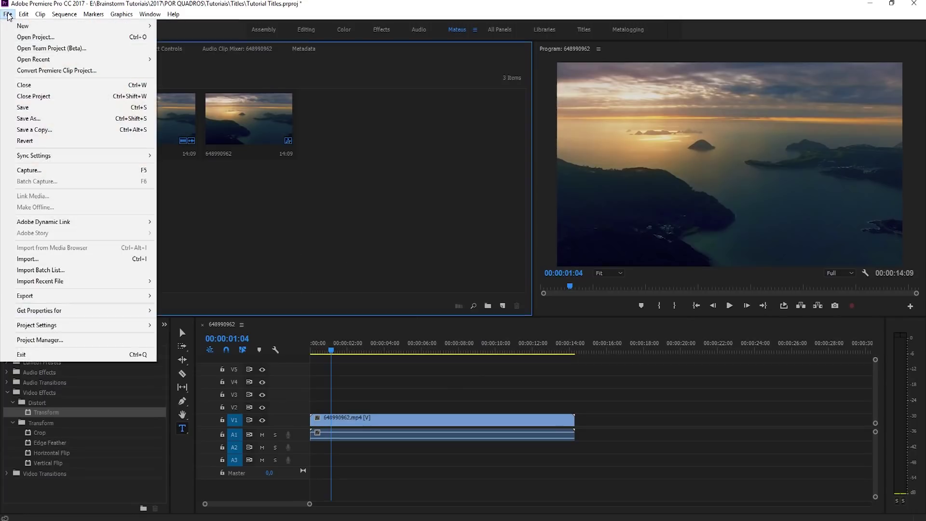
- Create a new legacy title and type 'VLOG DE VIAGEM' in a text box
mouse_move(96, 26)
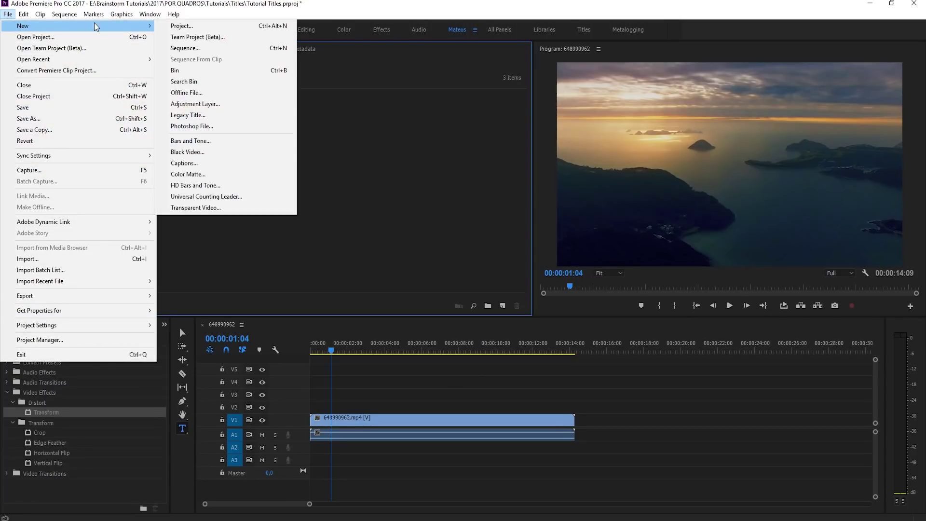
click(208, 116)
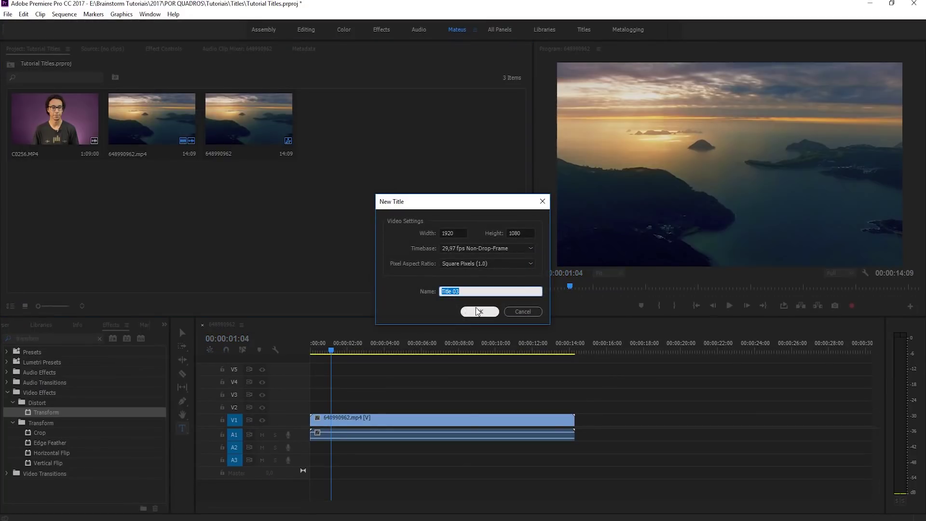
click(478, 311)
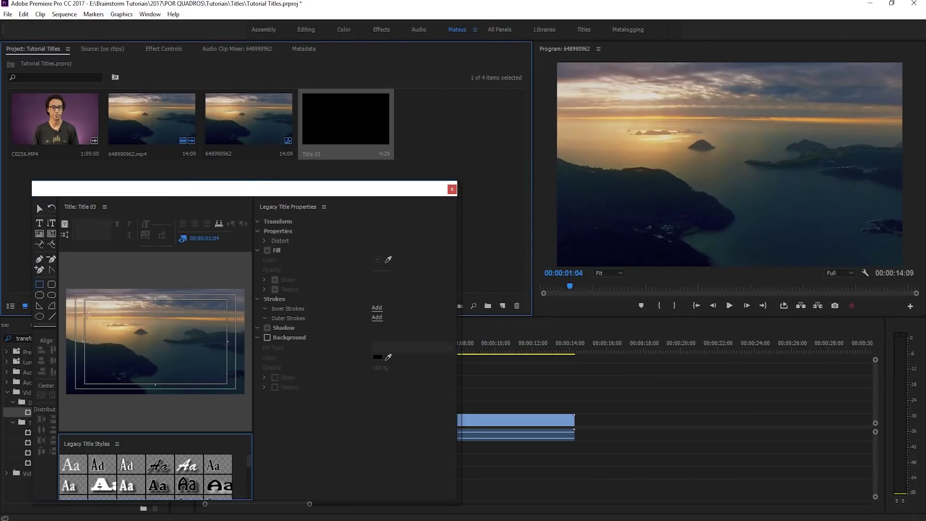
click(39, 223)
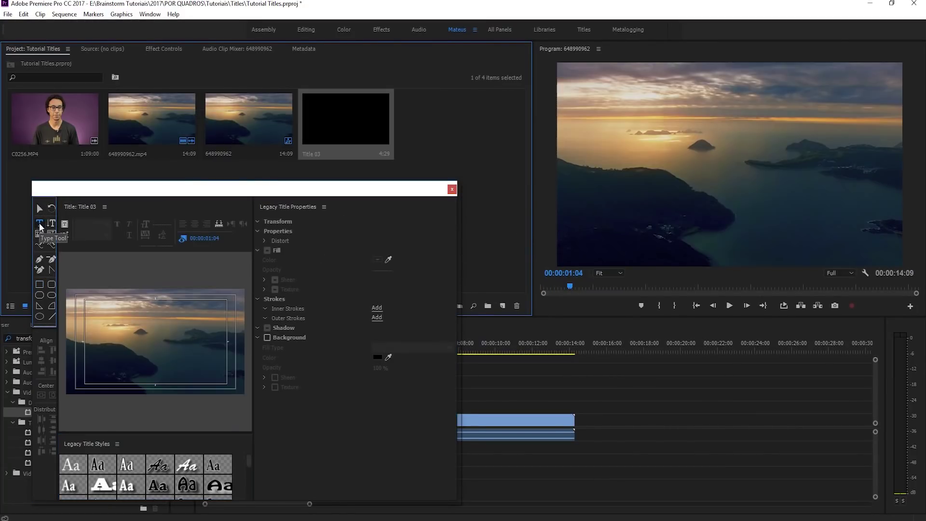
drag(118, 334, 198, 354)
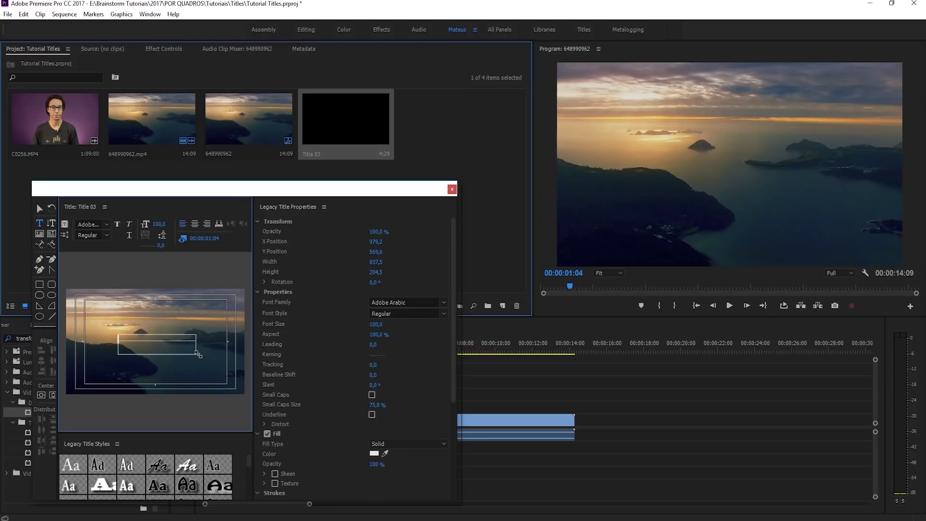
text(VLOG DE VIAGEM)
- Set the text to Bebas Kai, shrink its box, and centre it in the frame
click(91, 221)
text(Bebas Kai)
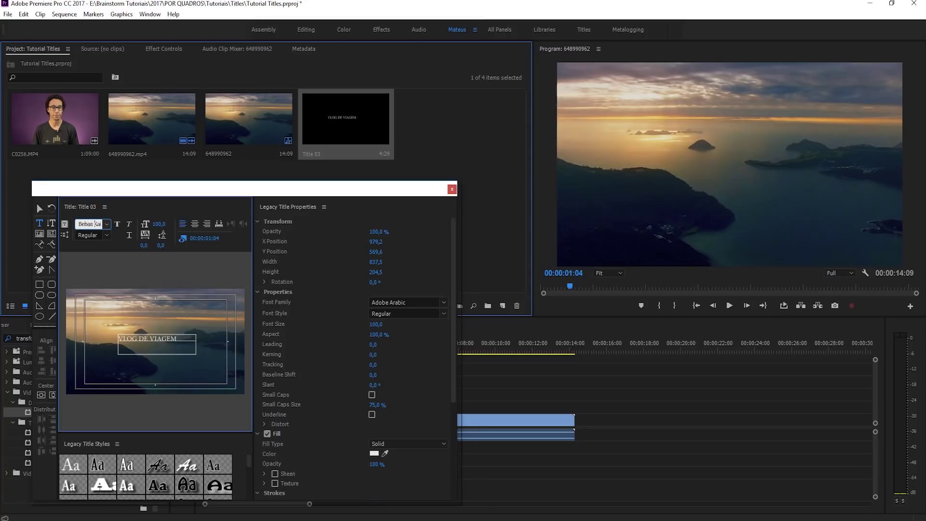
key(Return)
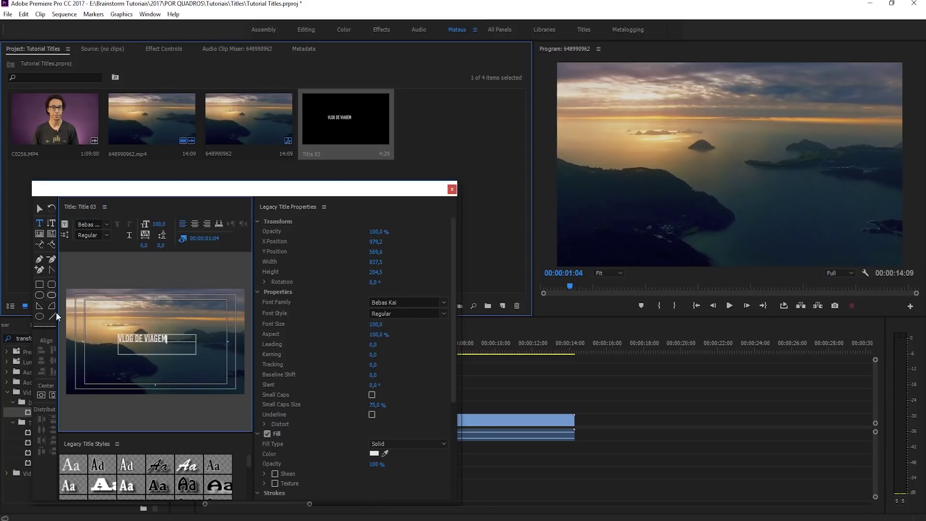
click(52, 395)
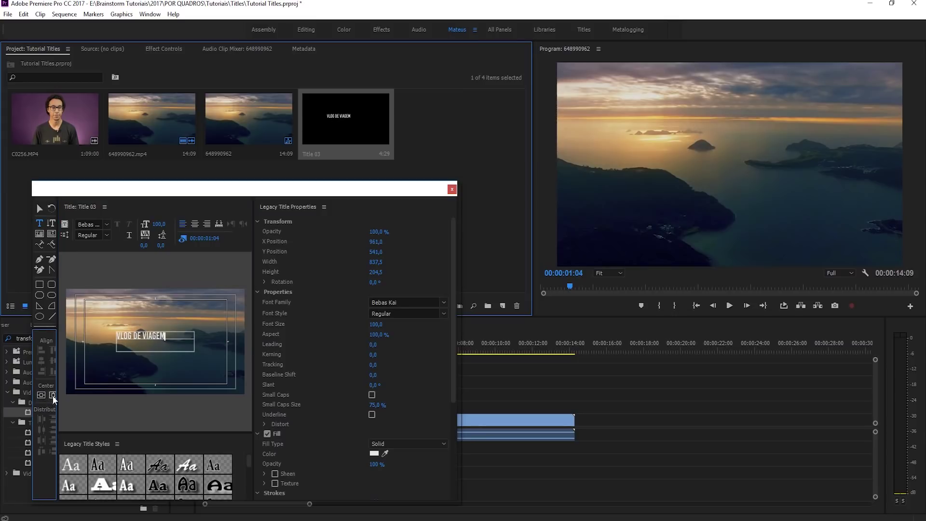
key(Escape)
drag(194, 352, 165, 342)
click(52, 395)
click(51, 395)
- Close the Titler and place Title 03 on track V2 at the sequence start
drag(296, 186, 300, 152)
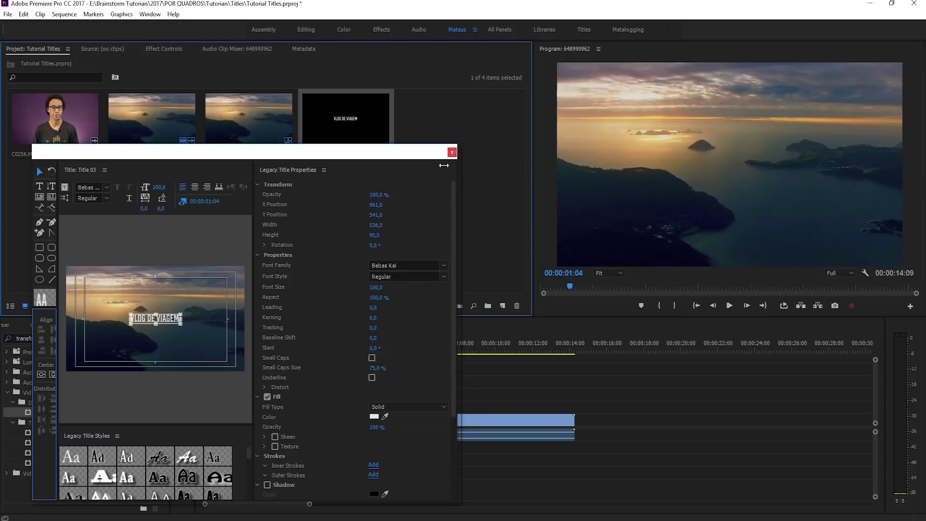
click(453, 152)
drag(346, 121, 313, 407)
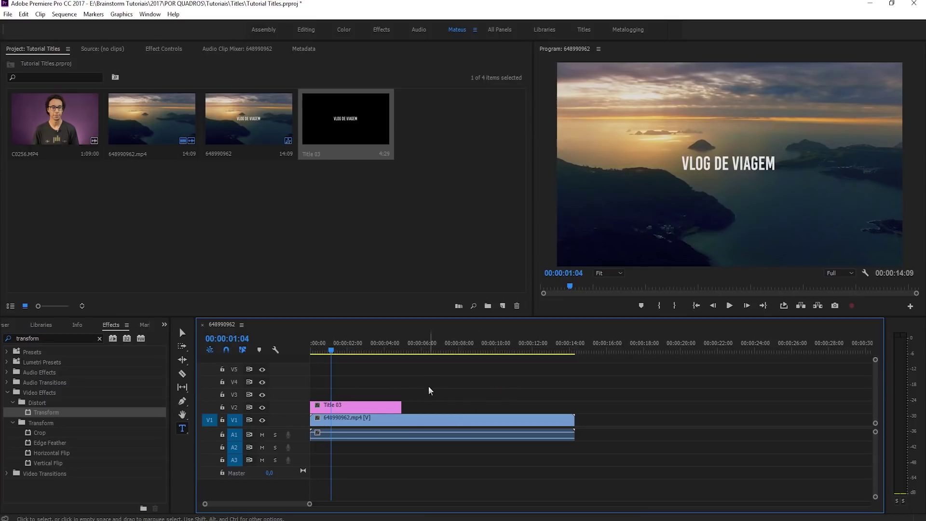
- Create another new legacy title, Title 04, with default settings
click(385, 239)
click(8, 14)
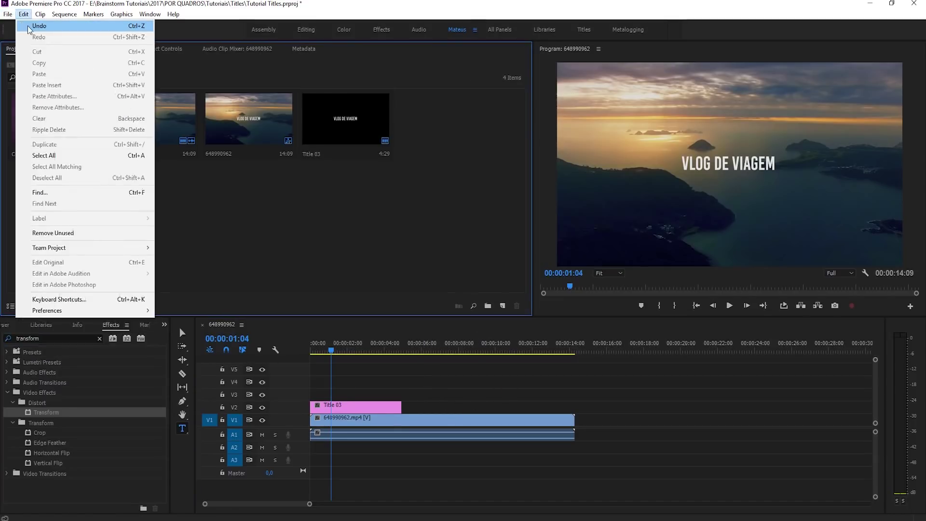
mouse_move(77, 26)
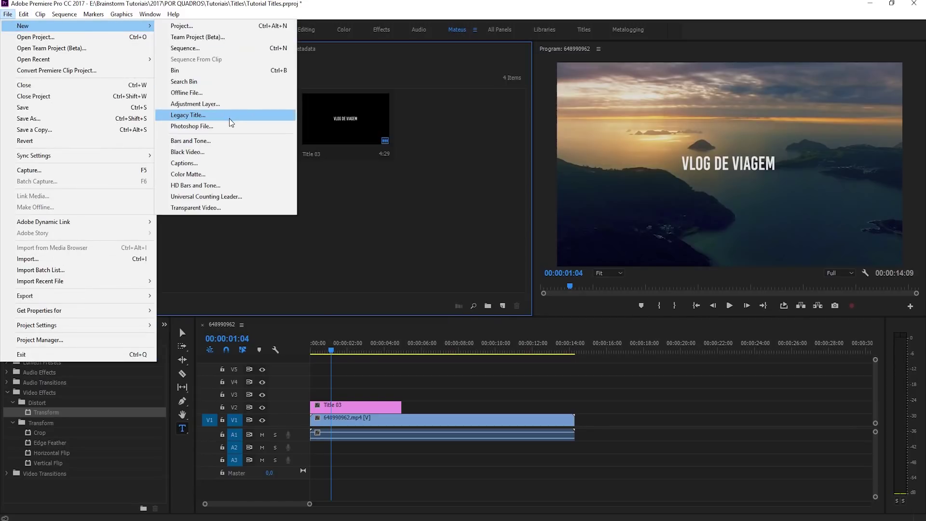
click(230, 120)
click(475, 312)
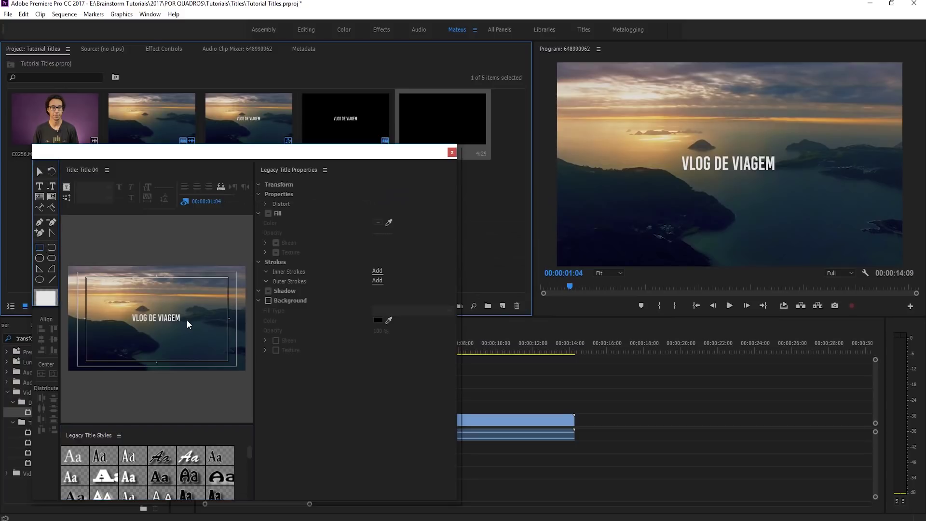
- Draw a rectangle over the text, remove its fill, and add a white outer stroke
drag(126, 309, 188, 327)
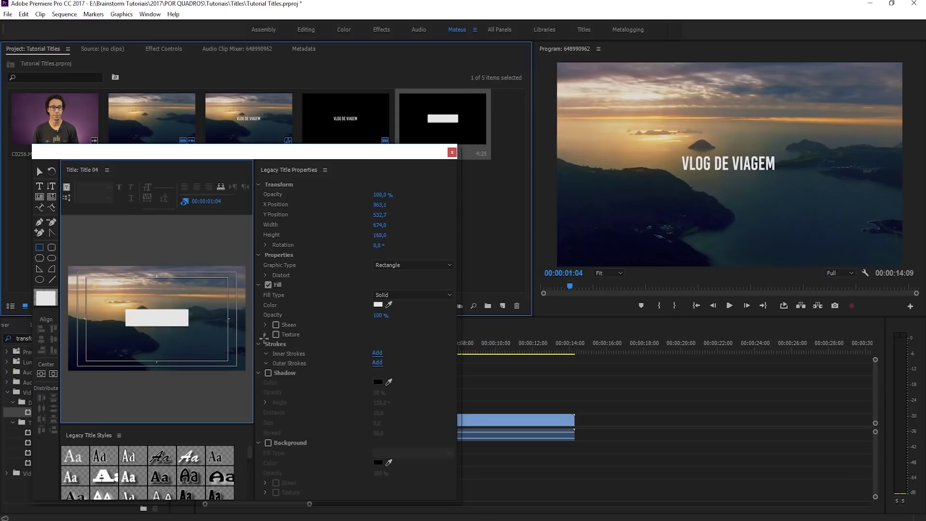
click(268, 285)
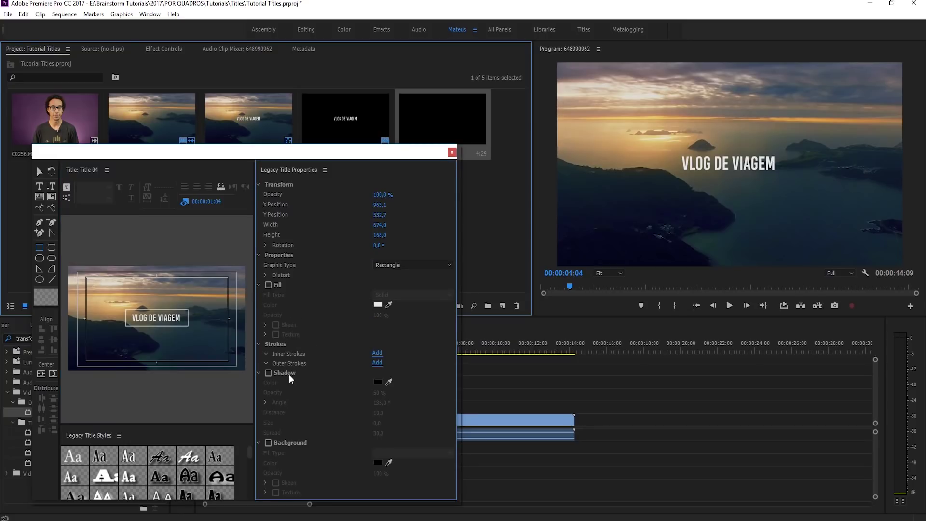
click(377, 362)
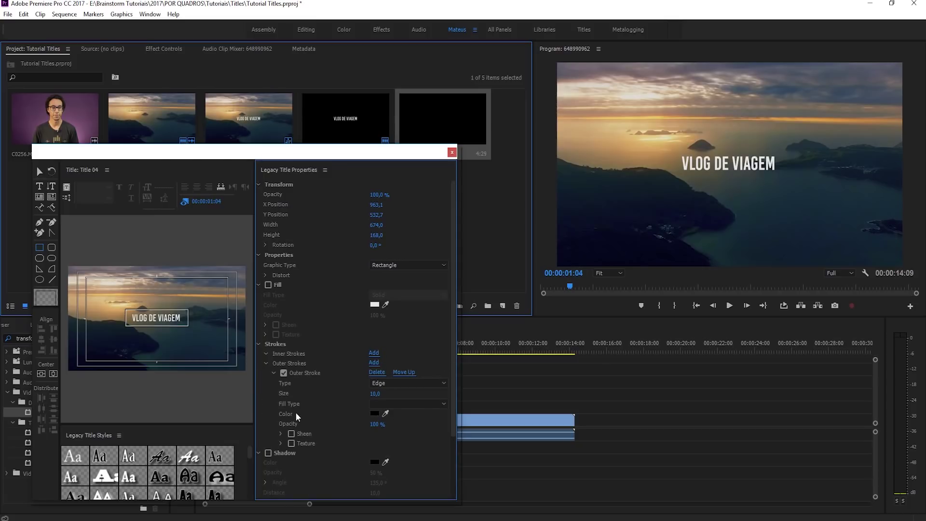
click(377, 414)
drag(398, 323, 356, 218)
click(574, 211)
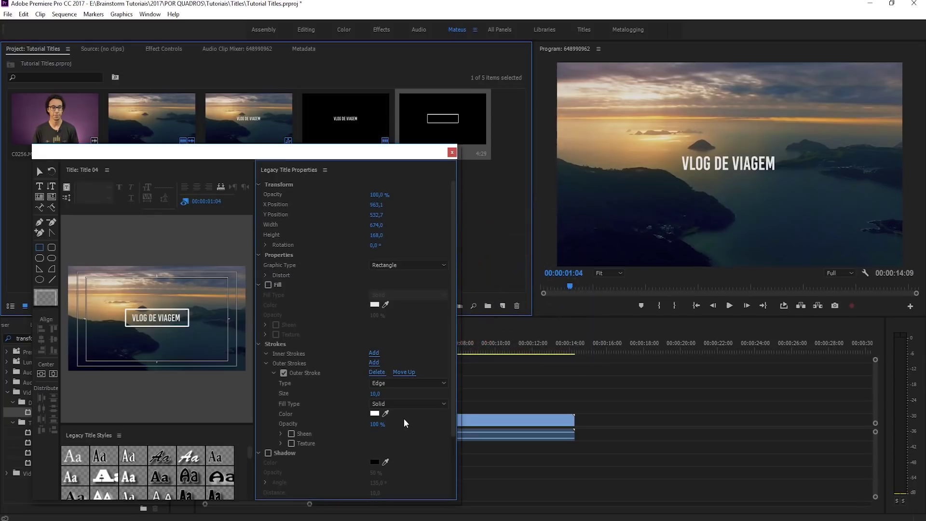
- Adjust the outer stroke's size, keep the Edge stroke type, and close the Titler
mouse_move(375, 394)
mouse_down()
mouse_move(415, 398)
mouse_move(375, 393)
mouse_up()
drag(458, 427, 456, 454)
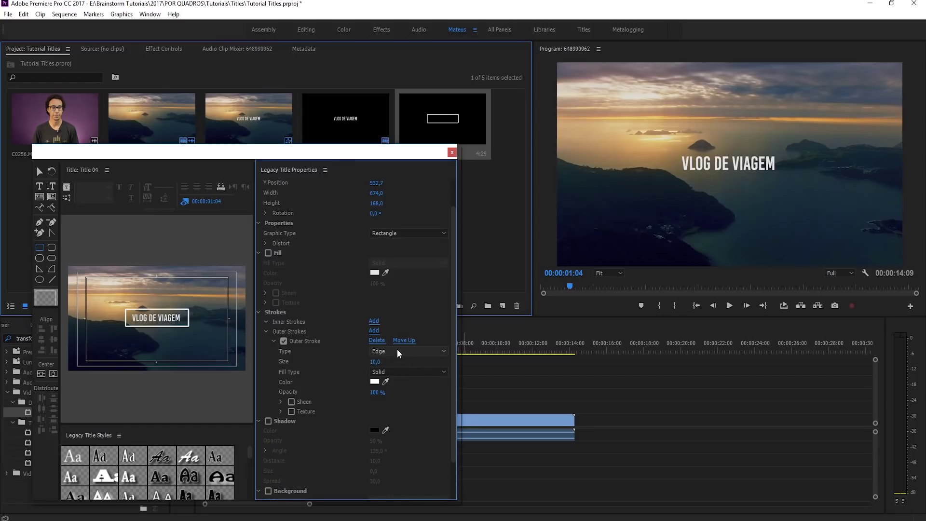
click(397, 350)
click(414, 375)
click(452, 152)
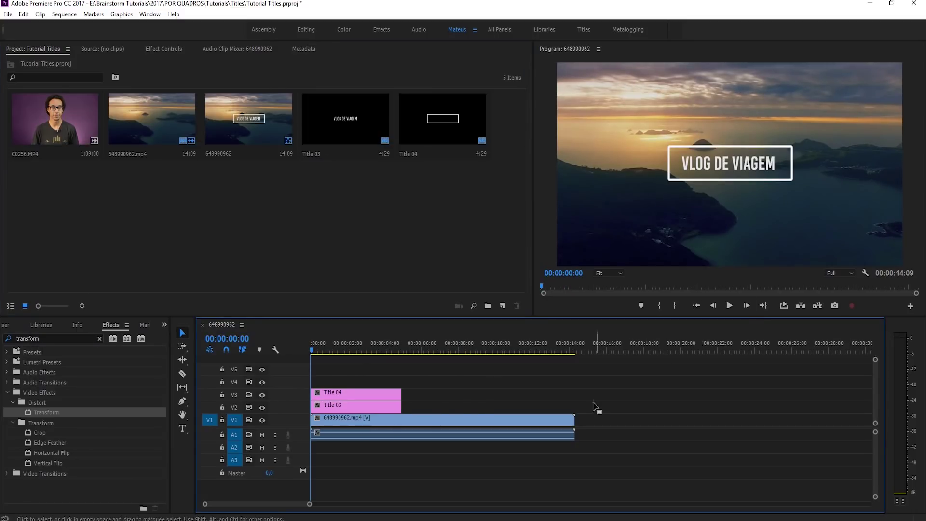
- Turn off Uniform Scale on Title 04 and keyframe Scale Width at 0 at the start
click(366, 395)
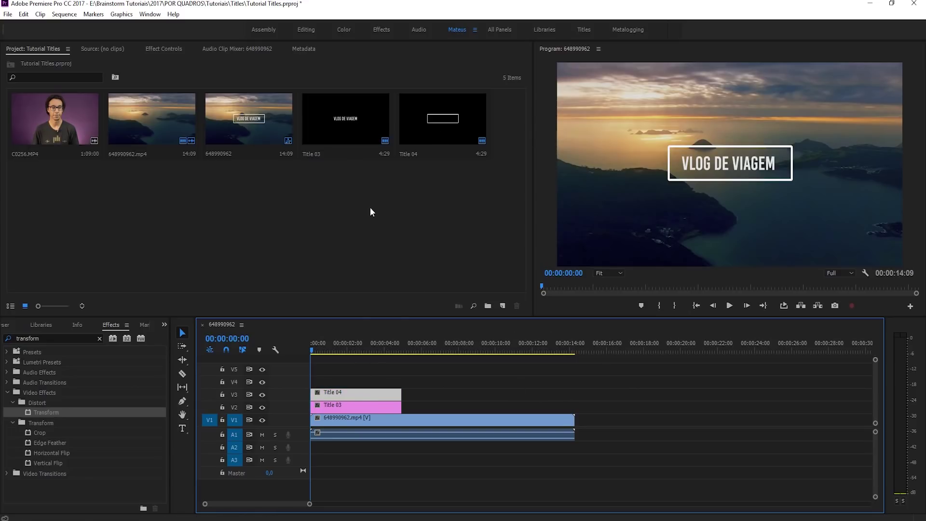
click(162, 50)
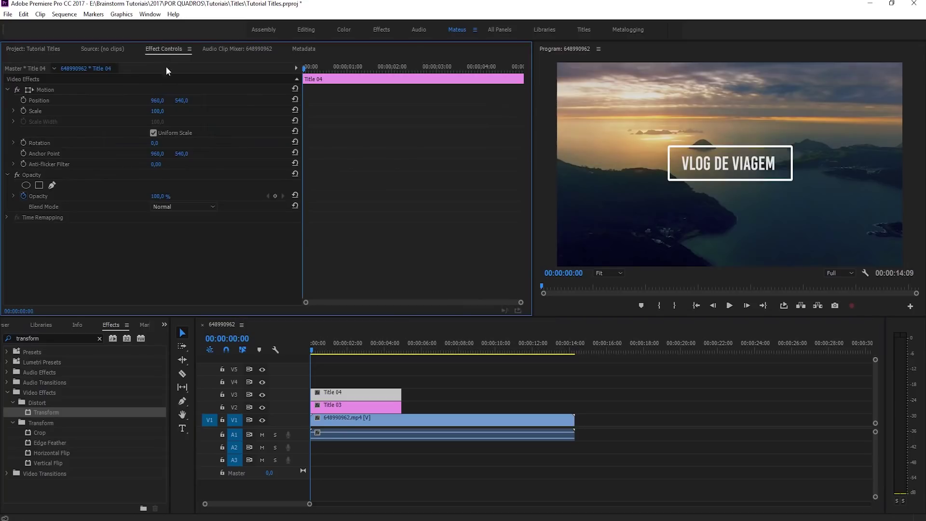
click(185, 133)
click(23, 121)
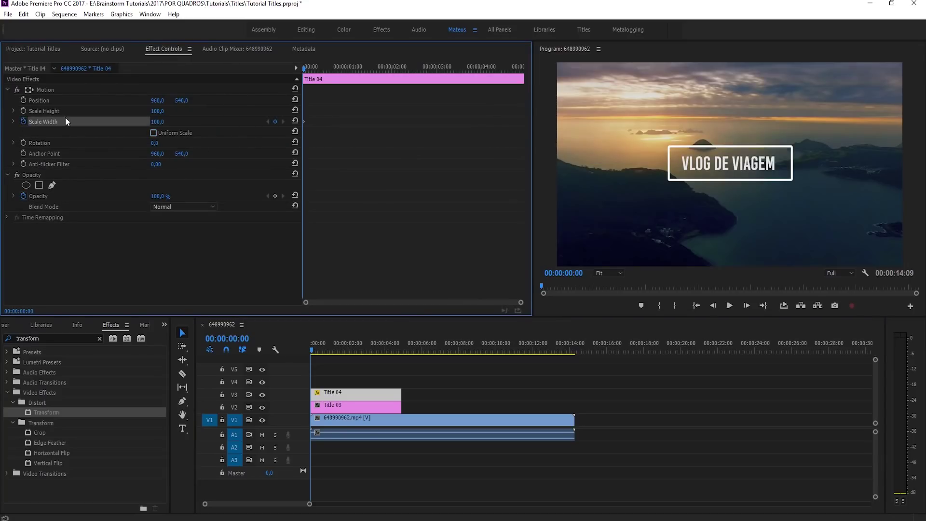
drag(159, 123, 47, 123)
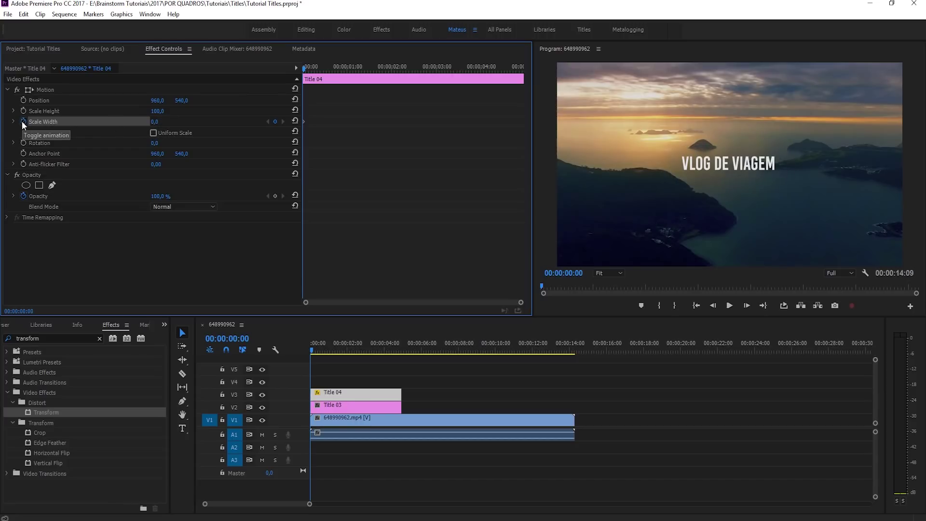
- Keyframe Scale Width at 100 at frame 12 and give it Bezier interpolation
drag(306, 66, 320, 68)
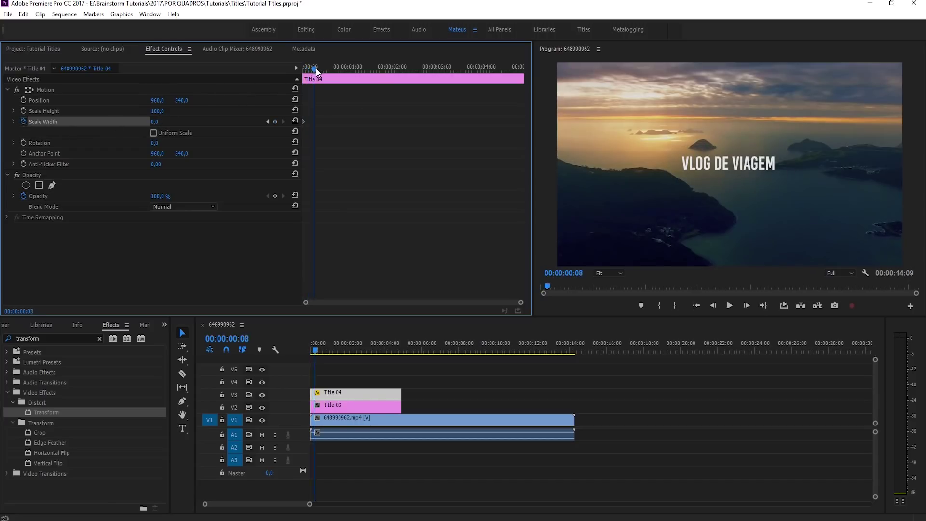
click(275, 121)
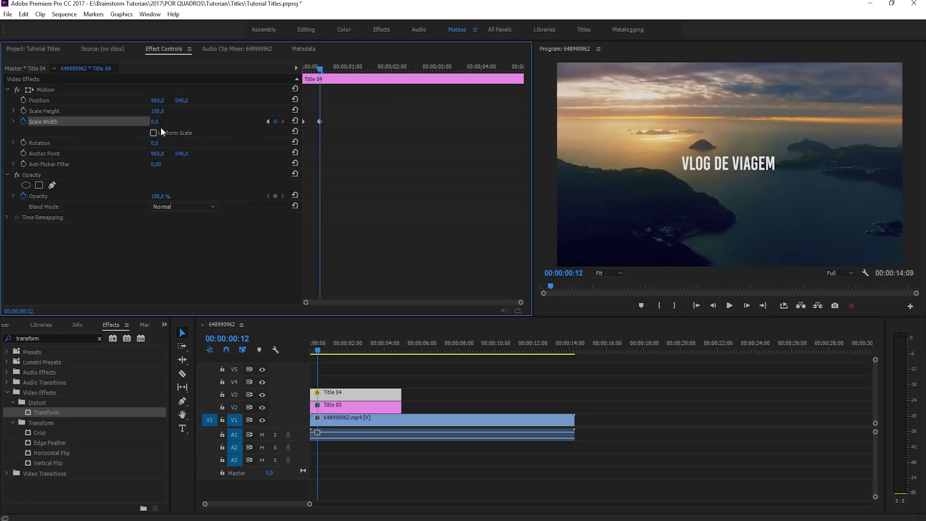
drag(157, 123, 202, 124)
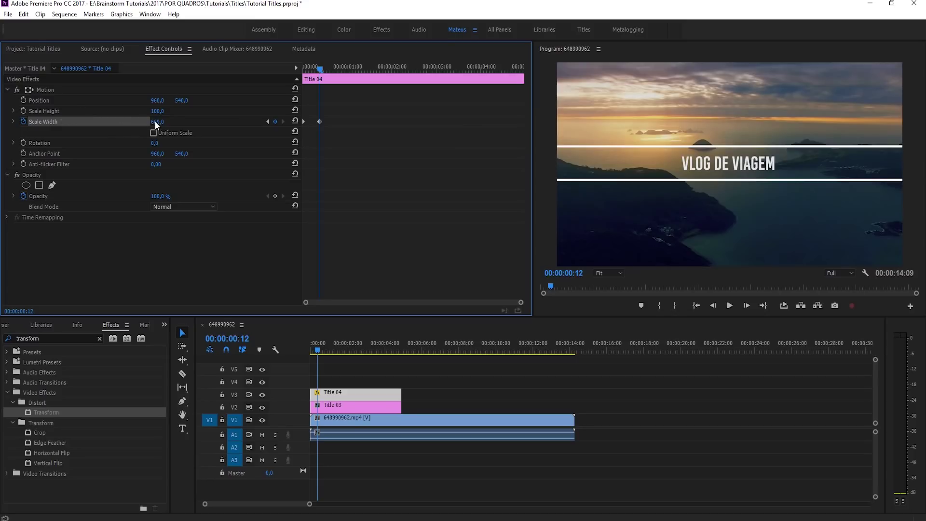
text(100)
key(Return)
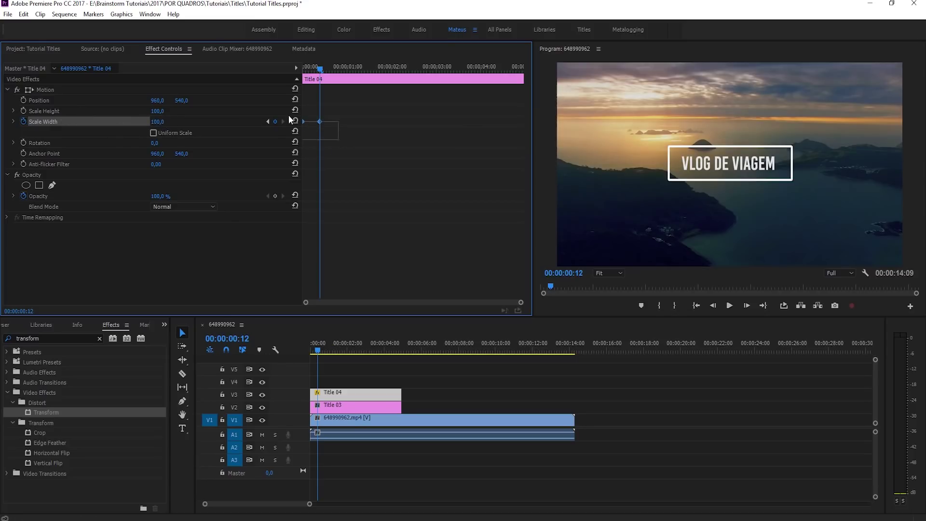
right_click(320, 121)
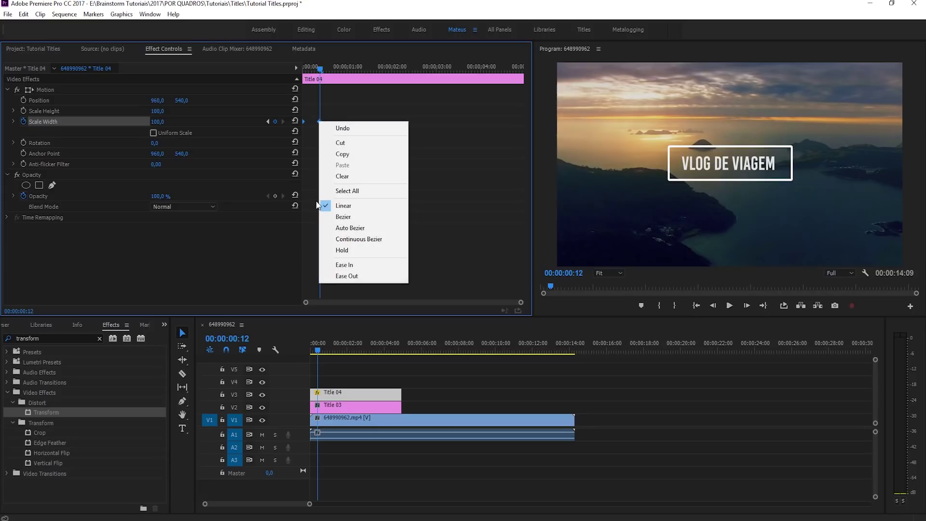
click(343, 216)
- Rewind and play the sequence to preview the box stretching open
click(323, 351)
drag(323, 350, 277, 350)
key(space)
click(325, 342)
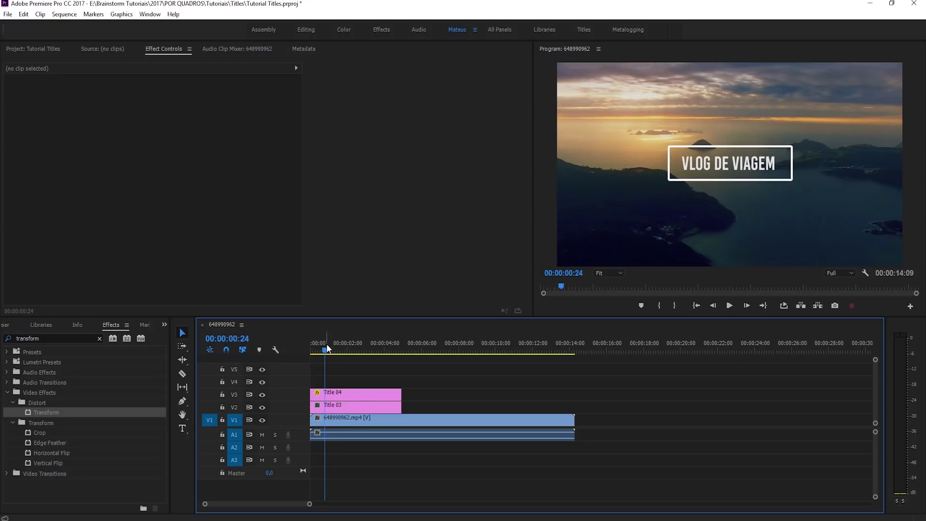
- Add a rectangle opacity mask to Title 03 and fit its four corners to the white box
click(352, 404)
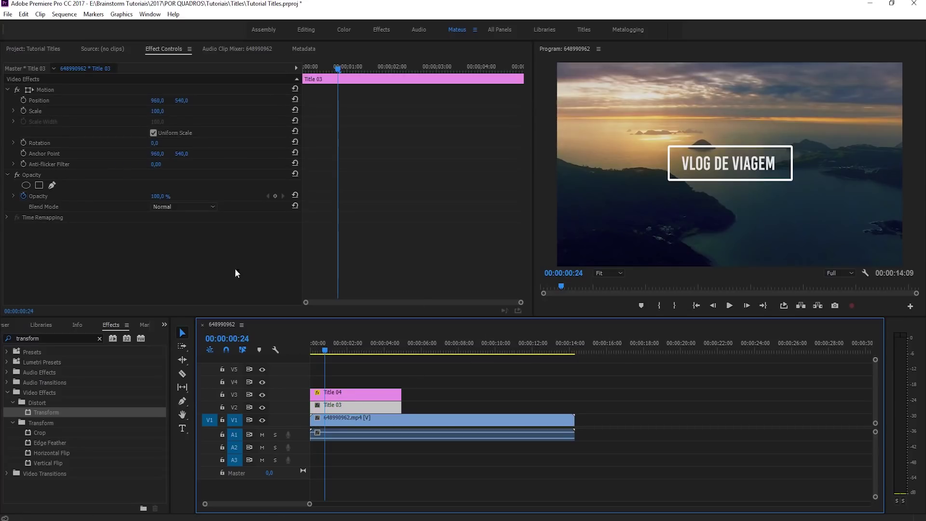
click(40, 185)
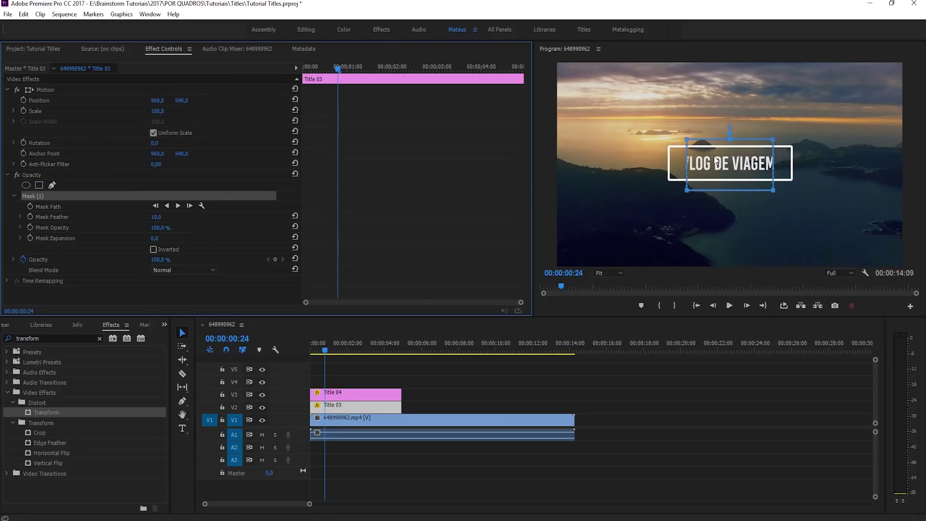
drag(686, 140, 670, 147)
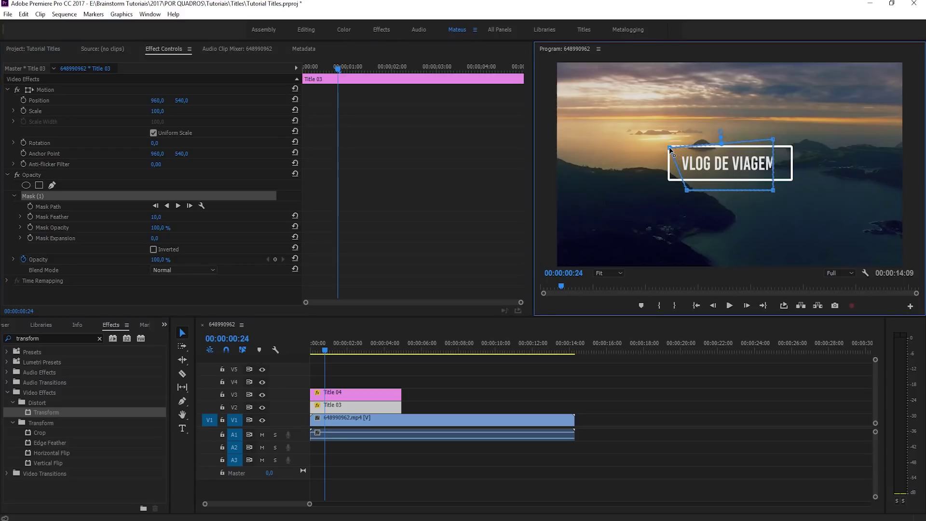
drag(773, 140, 794, 148)
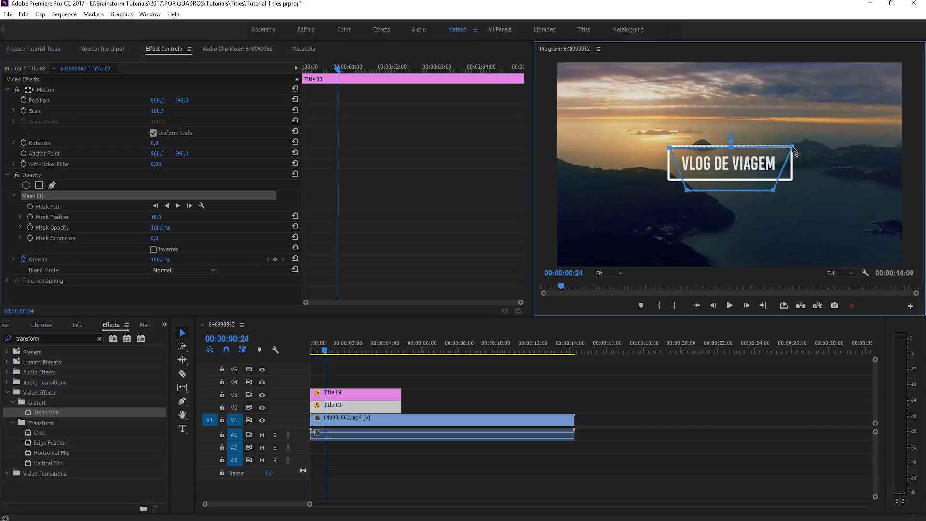
drag(773, 191, 792, 182)
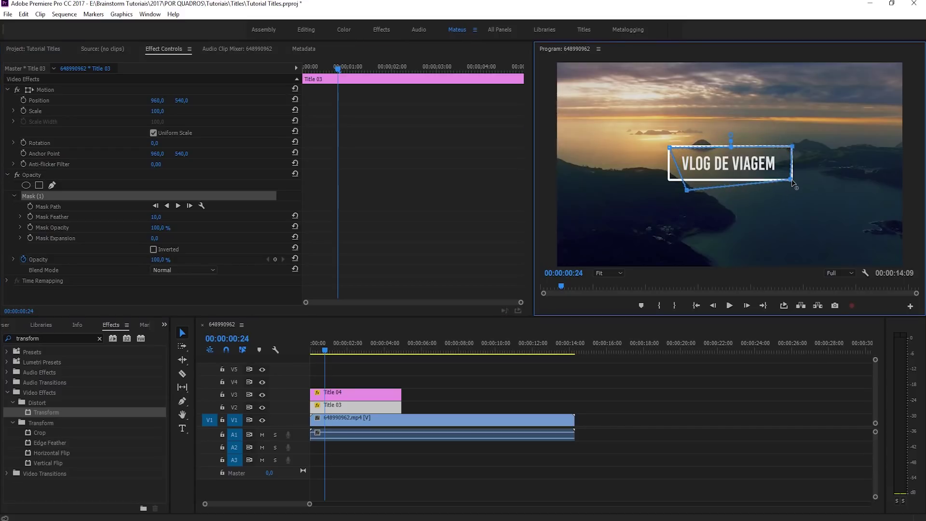
drag(687, 190, 670, 181)
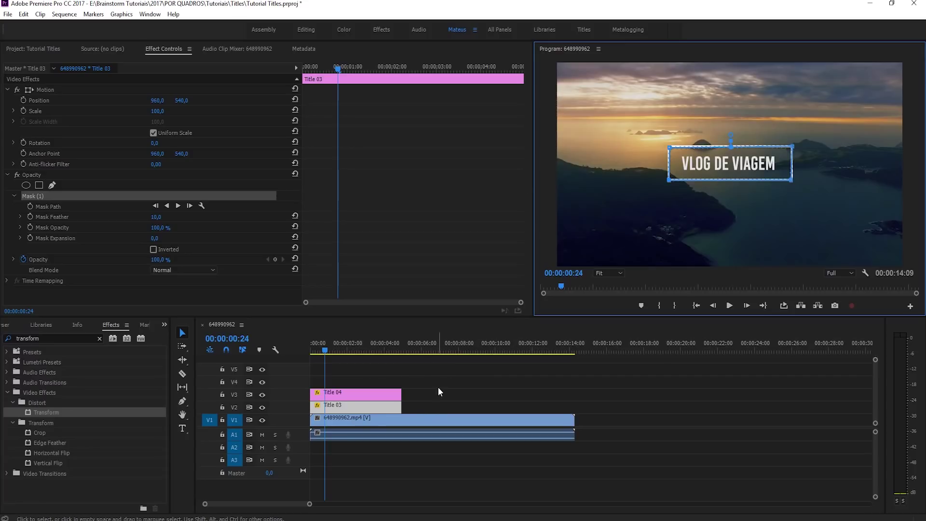
click(491, 373)
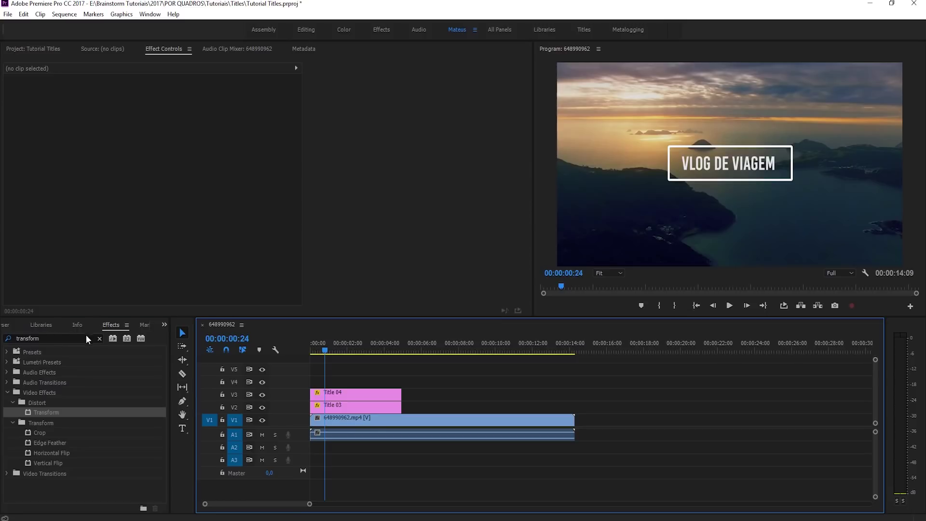
- Search effects for 'transfor' and apply the Transform effect to Title 03
click(54, 339)
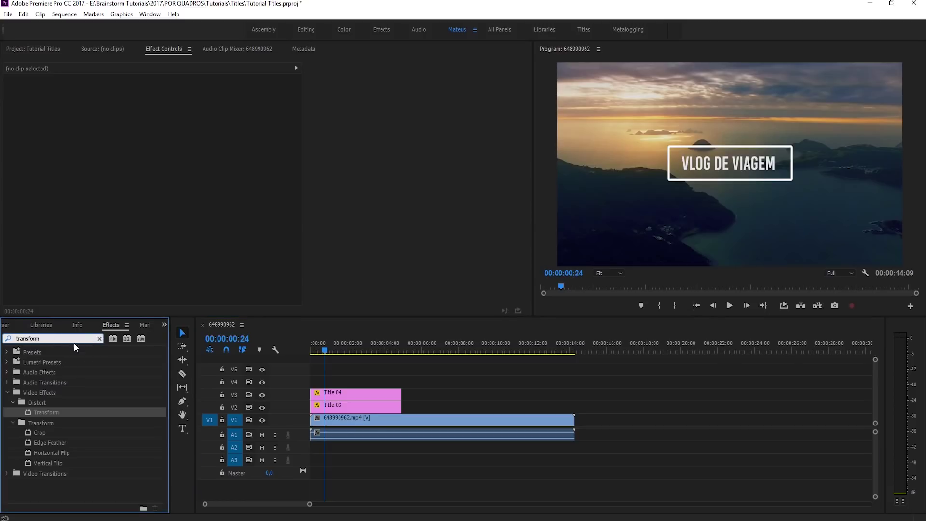
drag(49, 342, 5, 341)
text(transfor)
key(Return)
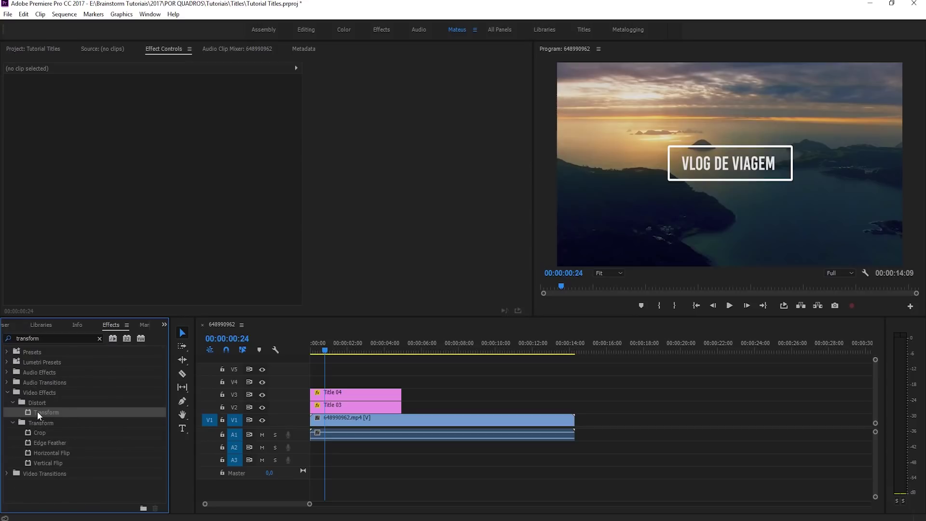
drag(37, 410, 356, 401)
click(348, 406)
- Keyframe Transform Position at 00:00:24, then raise Position Y to 413 at frame 12
scroll(383, 178, down, 3)
scroll(383, 179, down, 3)
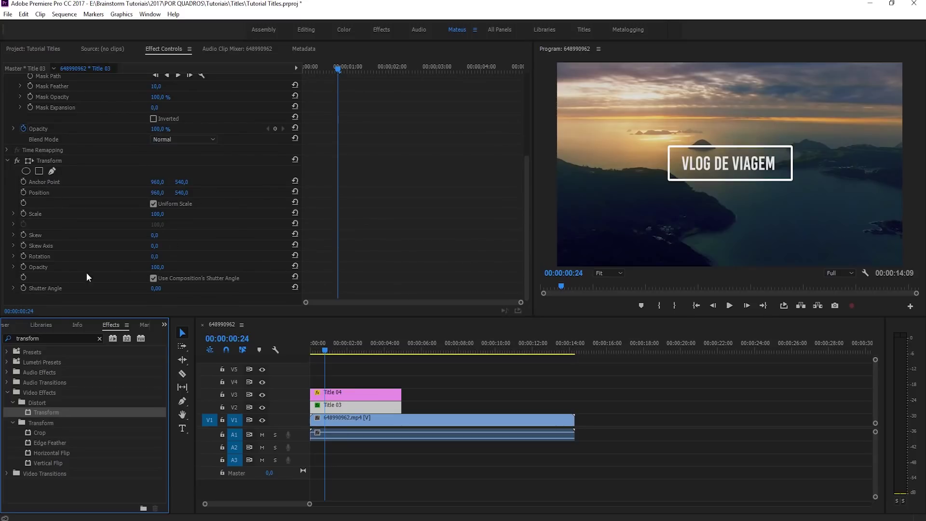
scroll(80, 134, up, 5)
scroll(77, 152, down, 5)
click(23, 193)
drag(331, 72, 321, 70)
drag(185, 195, 118, 197)
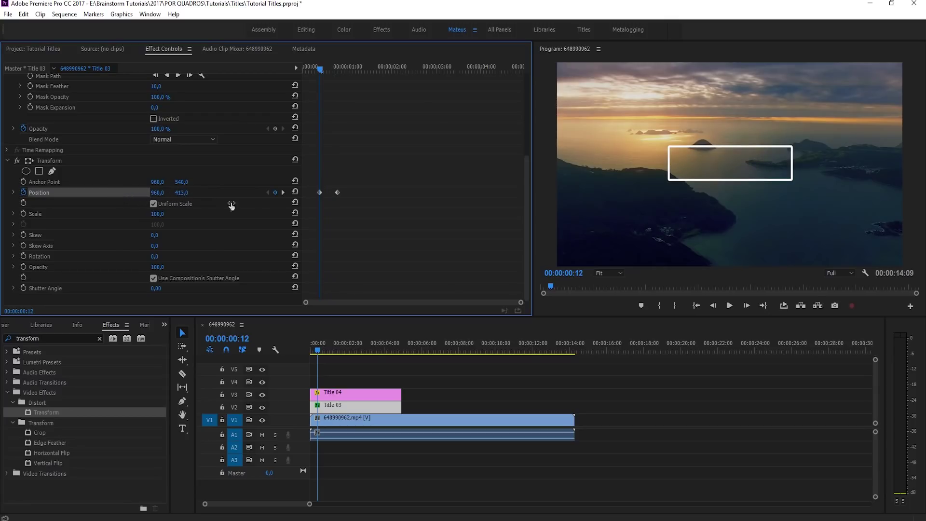
- Rewind and play the sequence twice to preview the text sliding into the box
click(312, 346)
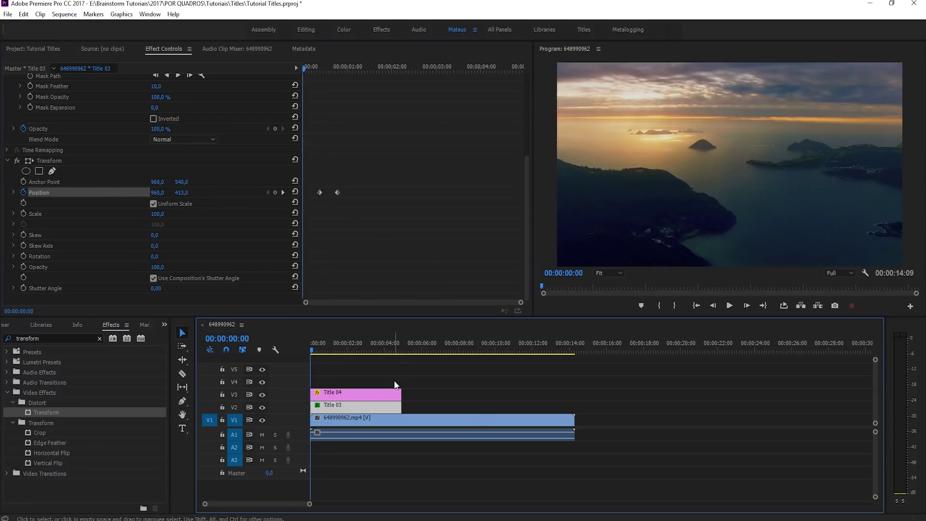
click(395, 381)
key(space)
key(space)
key(space)
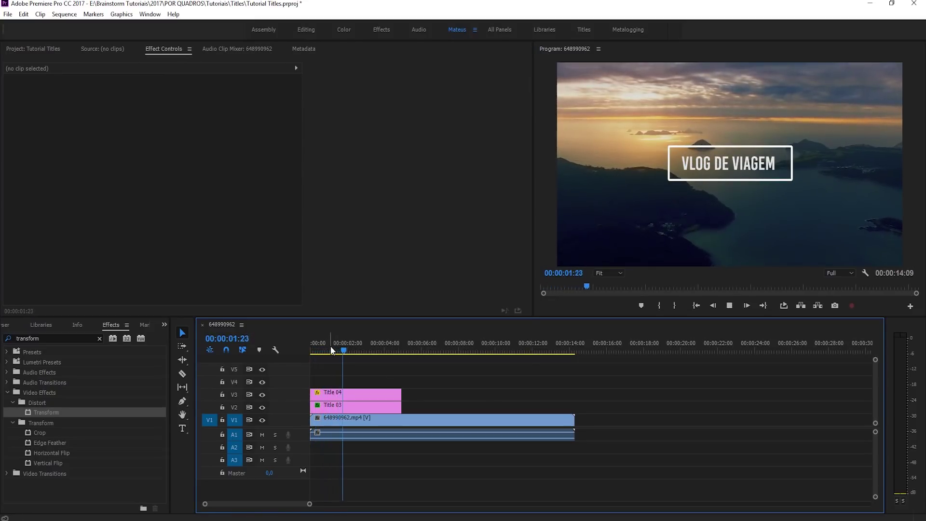
key(space)
key(space)
key(space)
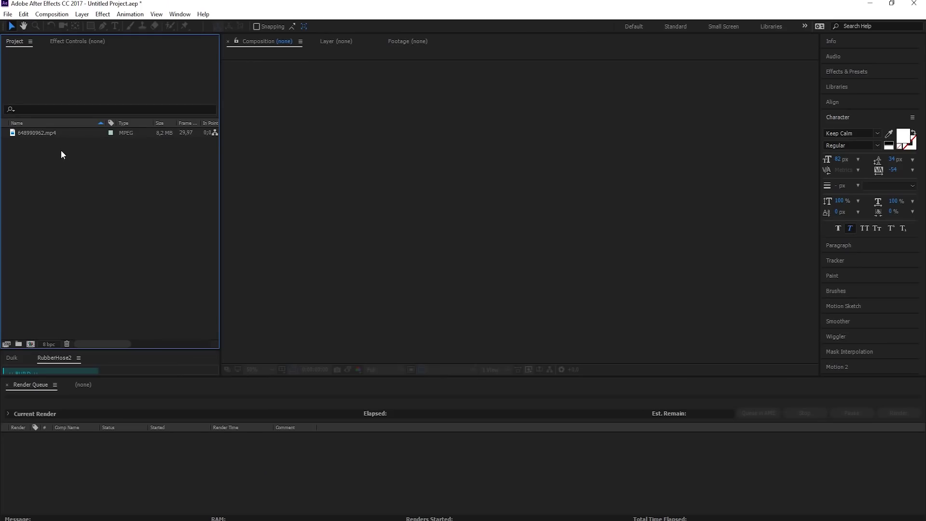
- Create a composition from the sunset mp4 clip and enlarge the timeline area
drag(47, 132, 31, 341)
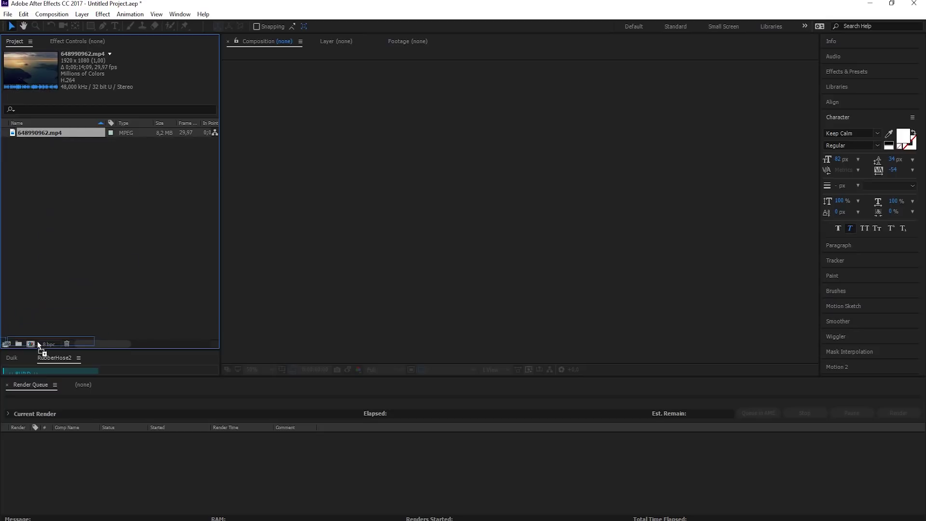
drag(31, 341, 31, 341)
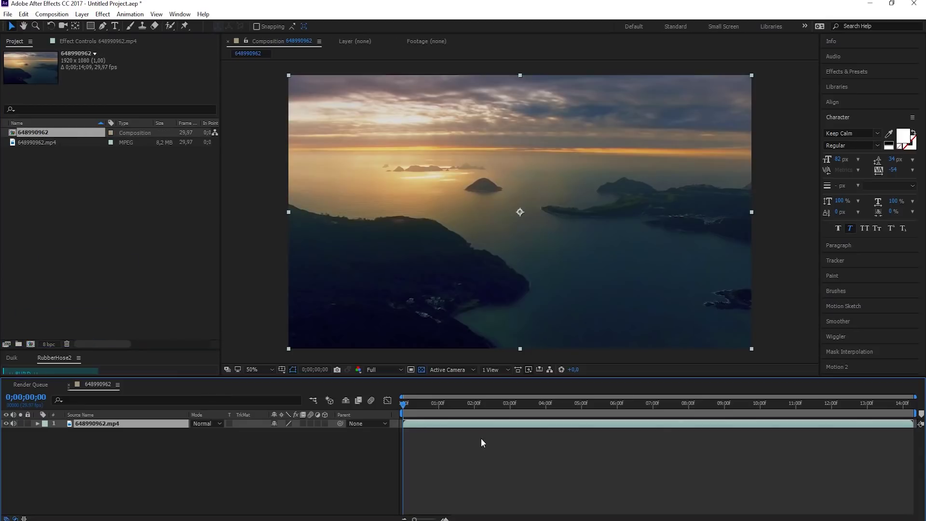
drag(449, 378, 442, 341)
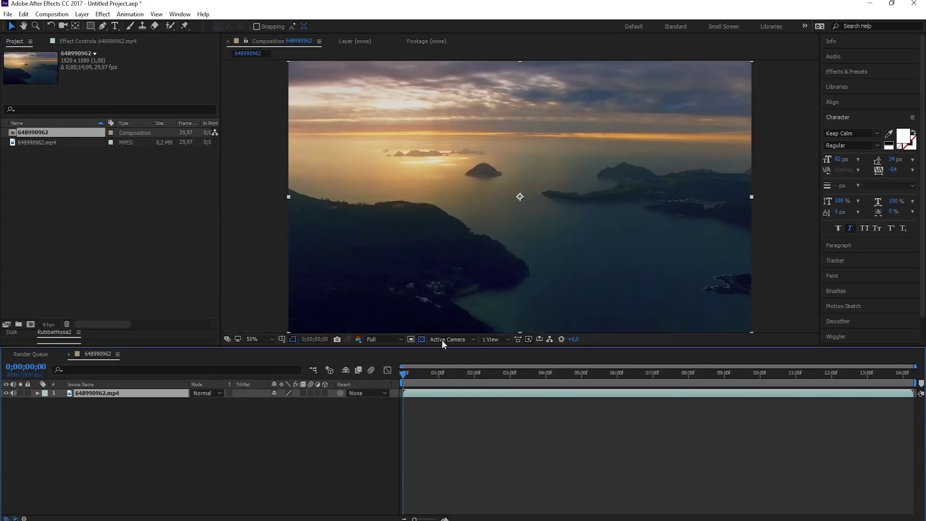
click(488, 424)
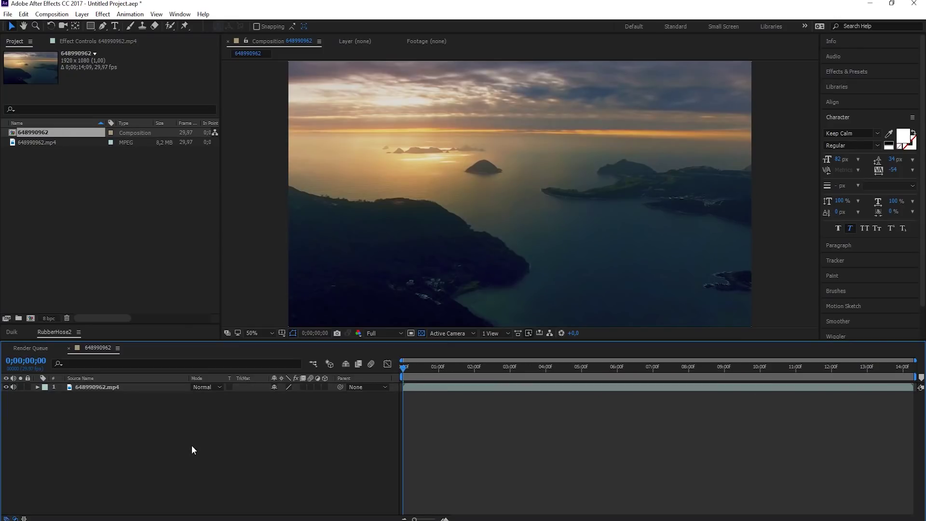
- Type 'VLOG DE VIAGEM', turn off Faux Italic, and centre its anchor point and layer
click(114, 26)
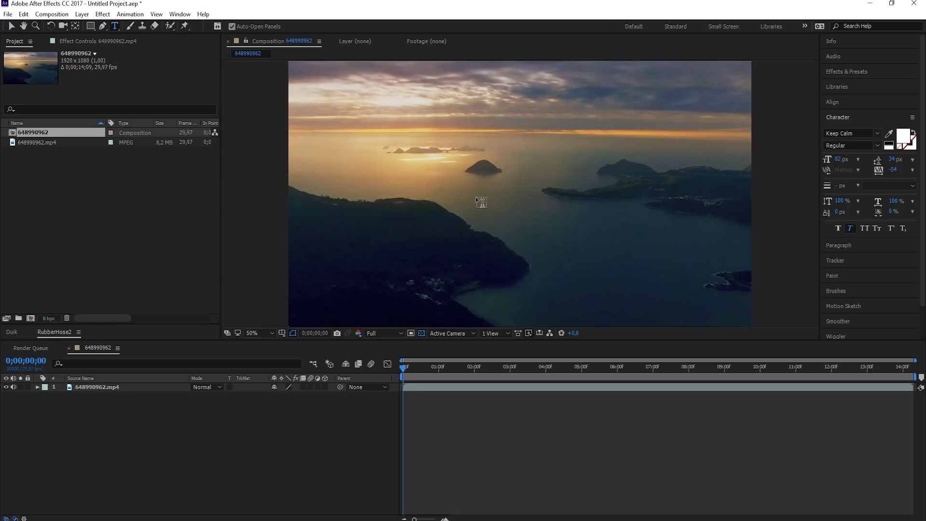
click(469, 210)
text(V)
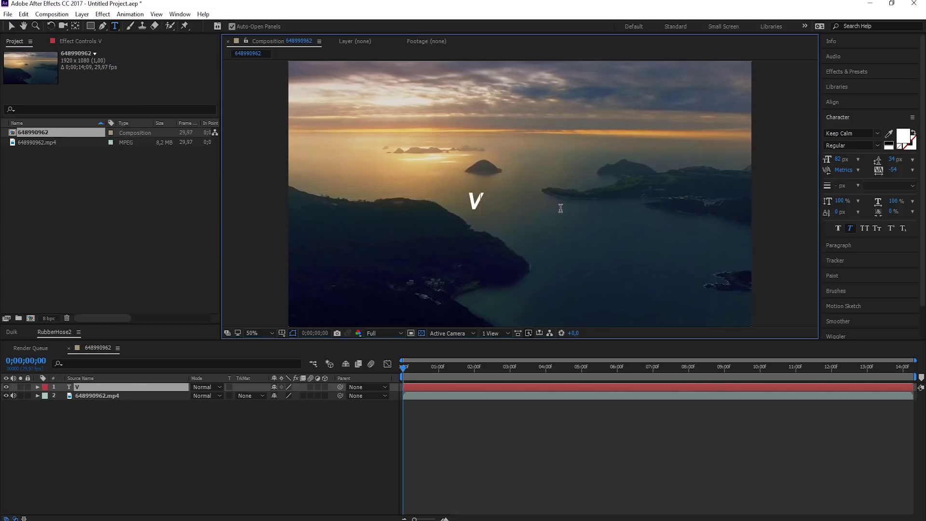
text(LOG DE VIAGEM)
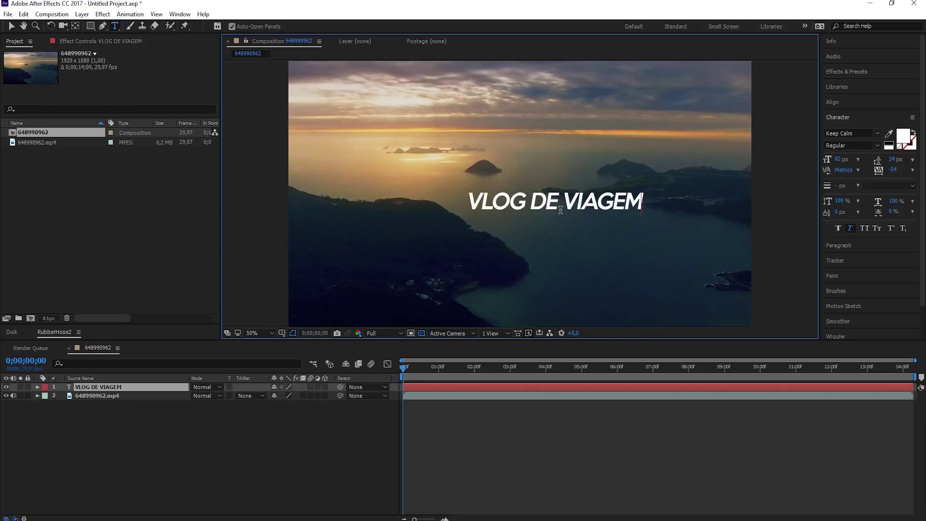
key(ctrl+a)
click(851, 228)
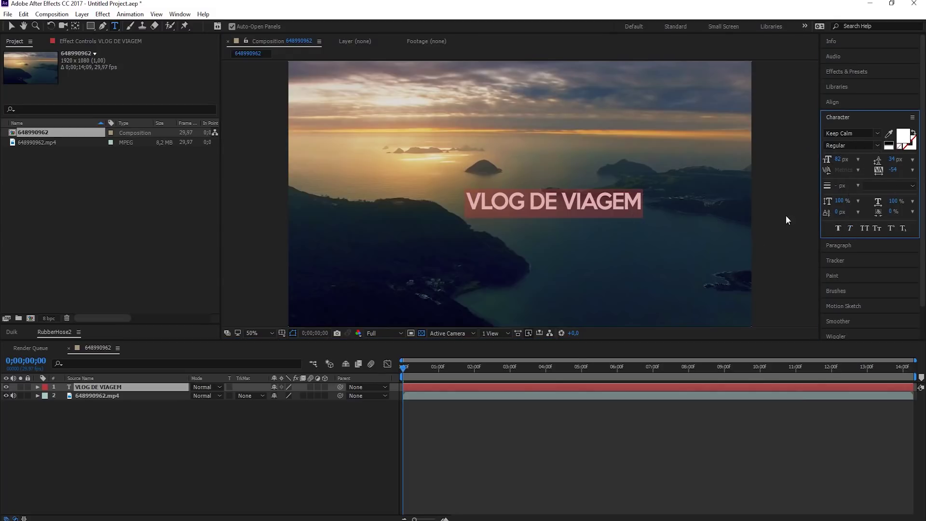
click(561, 217)
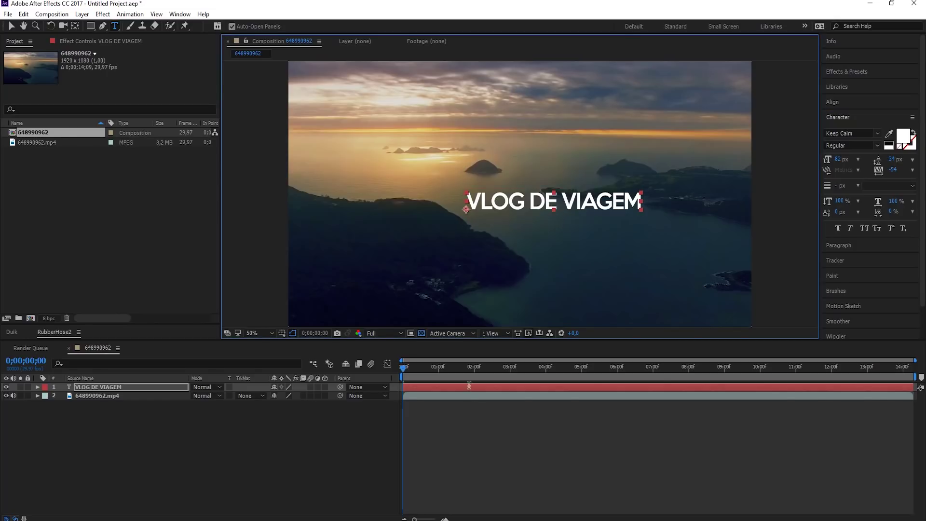
key(ctrl+alt+Home)
key(ctrl+Home)
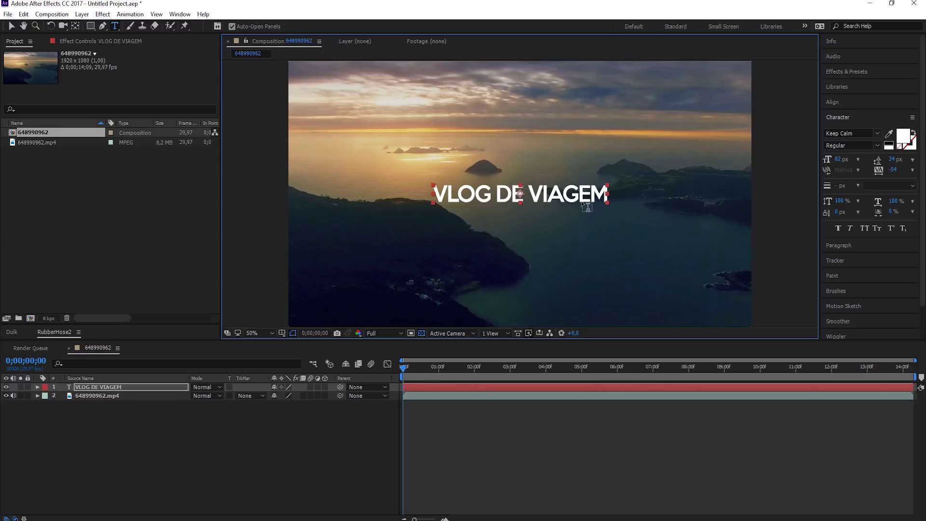
click(522, 432)
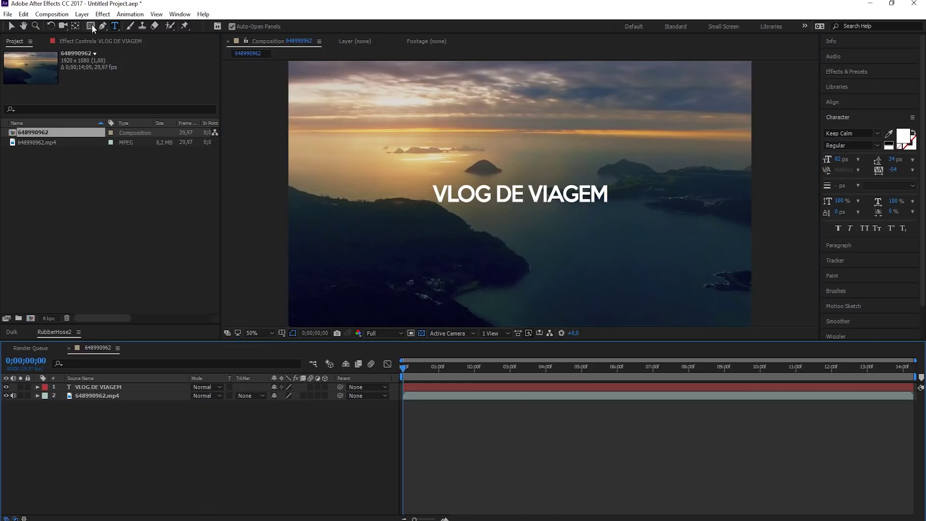
- Set the Rectangle tool to no fill with a 7 px white stroke
drag(93, 27, 128, 33)
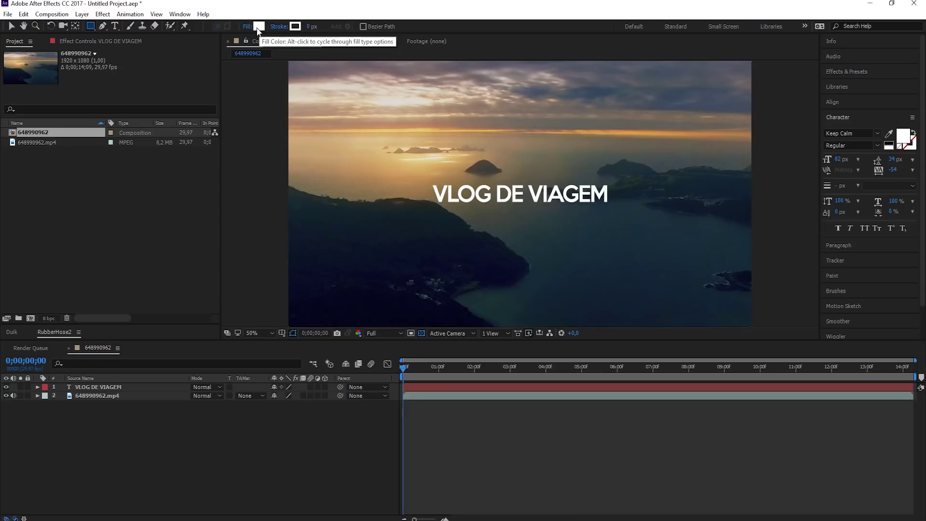
alt+click(258, 30)
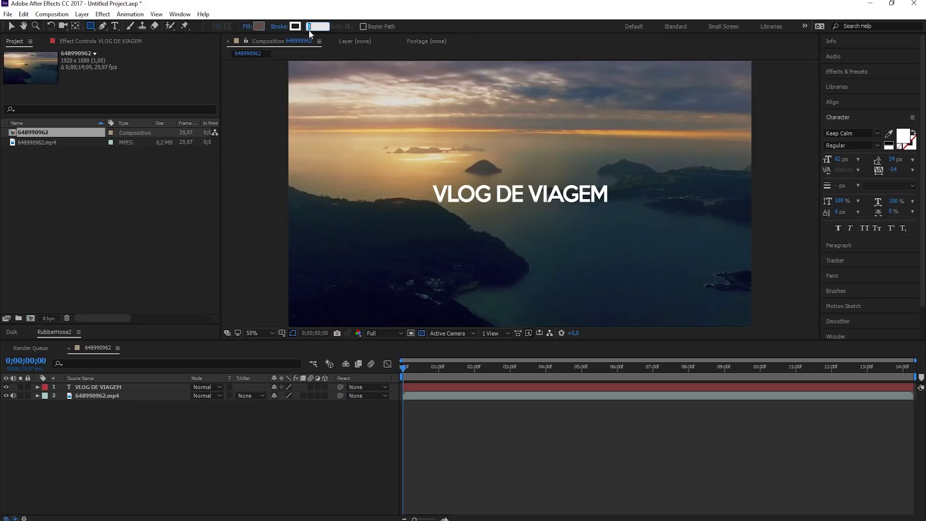
text(7)
key(Return)
alt+click(294, 26)
click(295, 26)
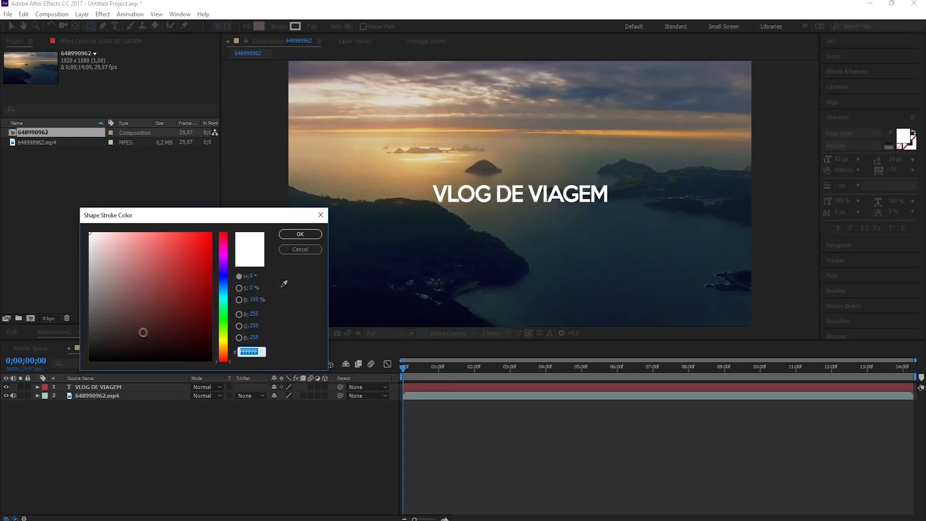
click(290, 235)
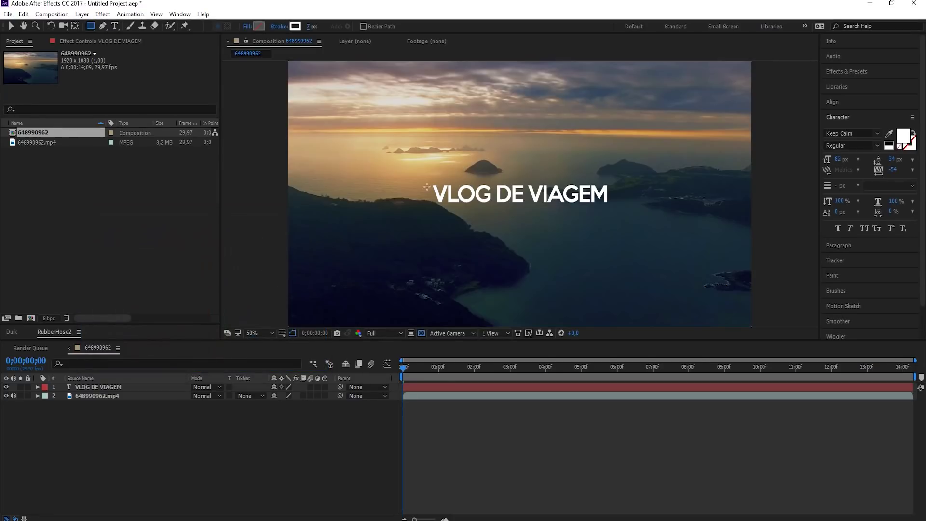
- Draw a rectangle around the VLOG DE VIAGEM title, creating Shape Layer 1
drag(416, 170, 625, 216)
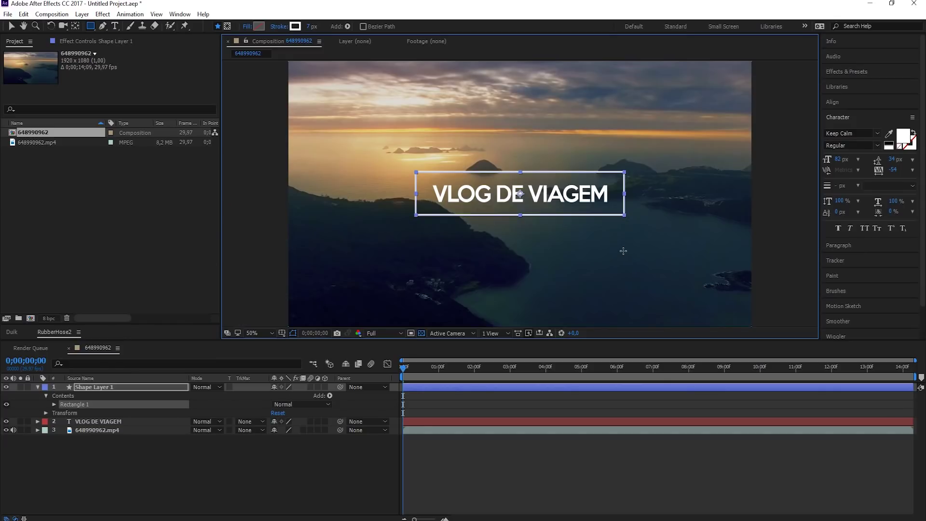
click(467, 398)
click(466, 389)
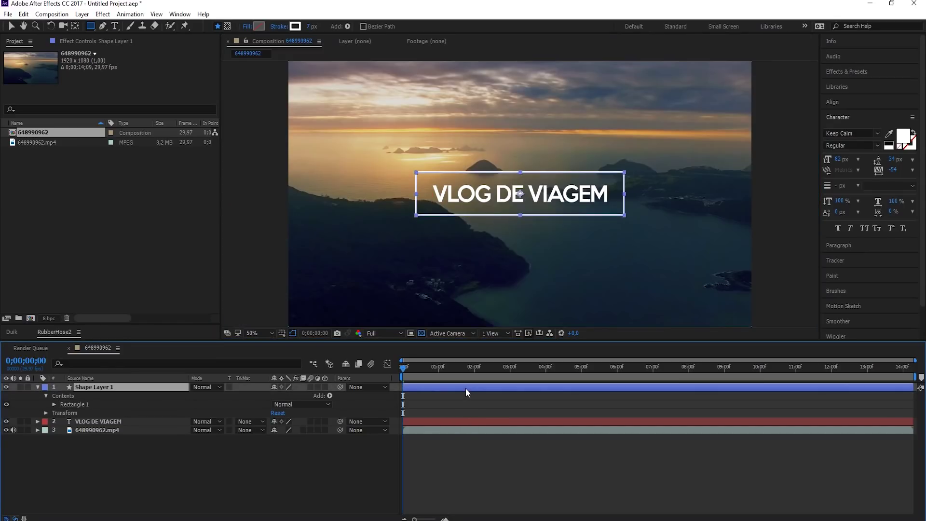
click(459, 405)
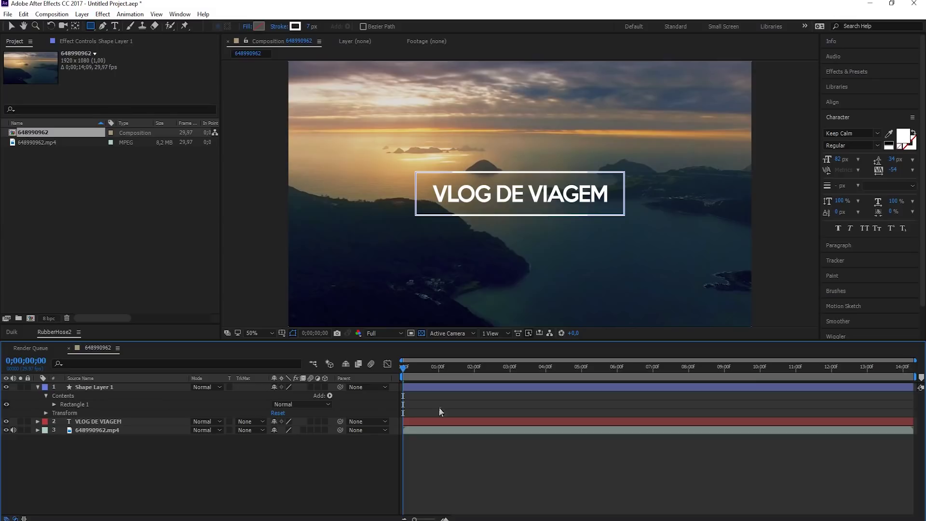
click(101, 388)
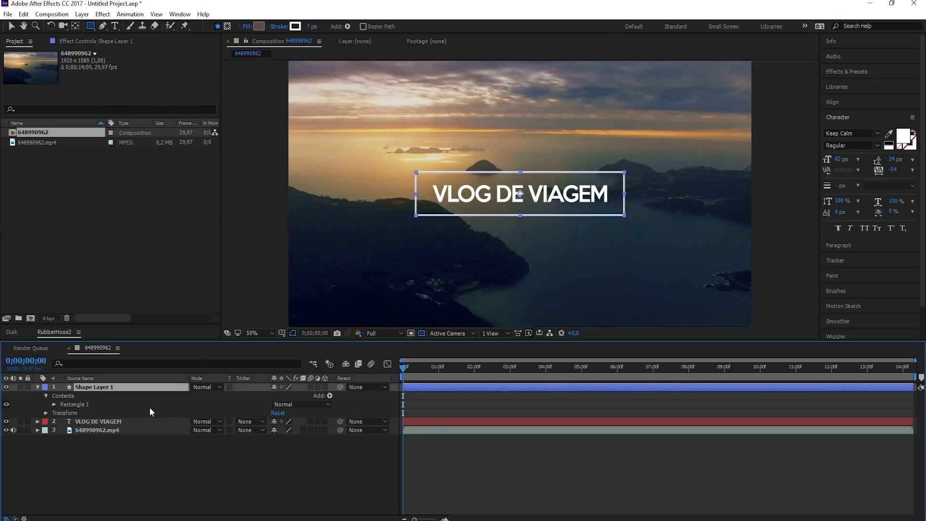
- Unlink the box's Scale and keyframe horizontal scale at 0 at the start
key(s)
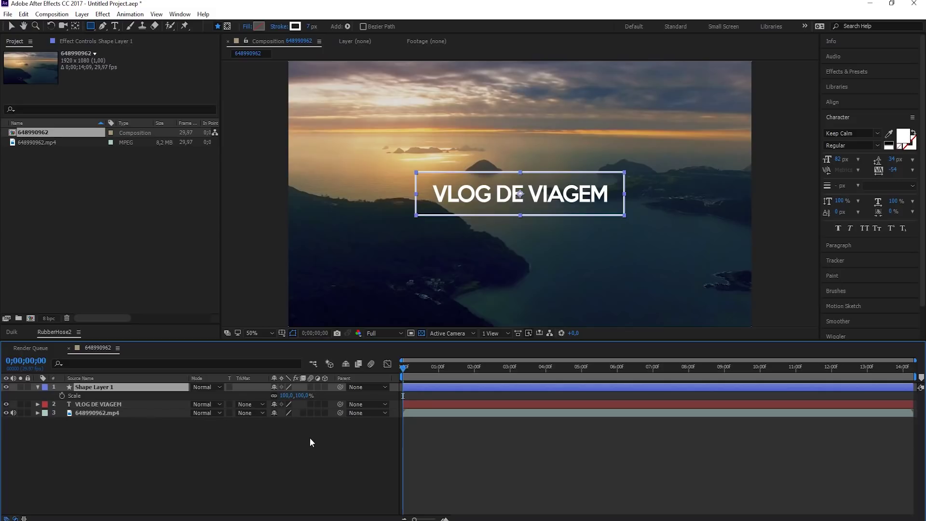
click(274, 396)
drag(289, 396, 324, 409)
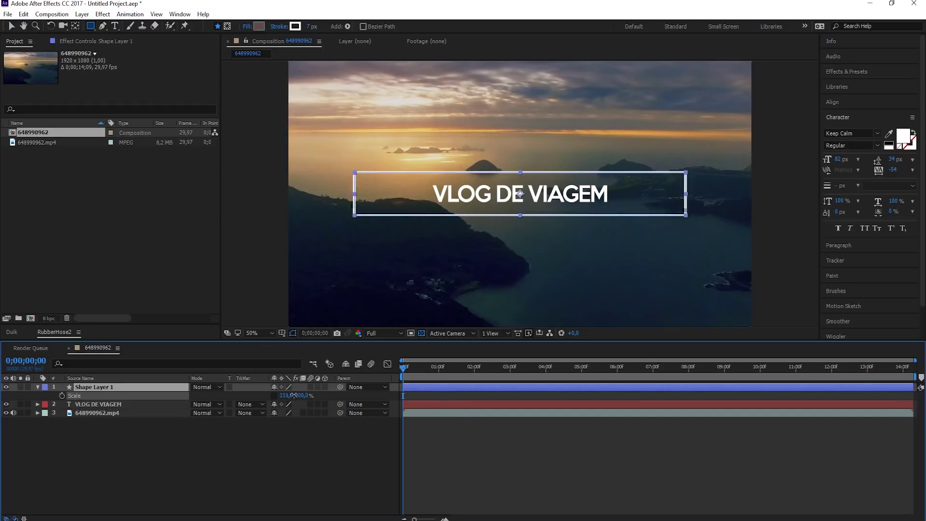
click(62, 395)
click(286, 397)
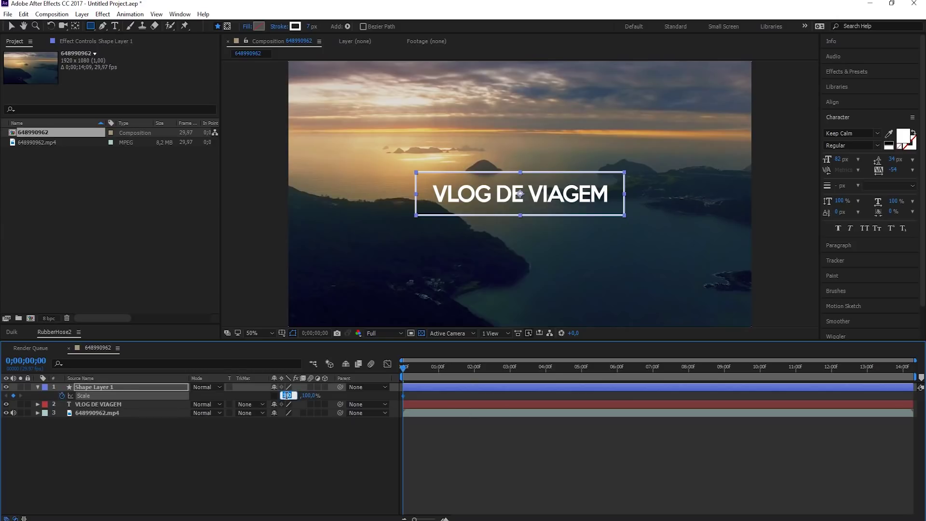
text(0)
key(Return)
- Keyframe horizontal scale at 100 at frame 15 and Easy Ease both keyframes
drag(405, 370, 422, 376)
click(283, 396)
text(100)
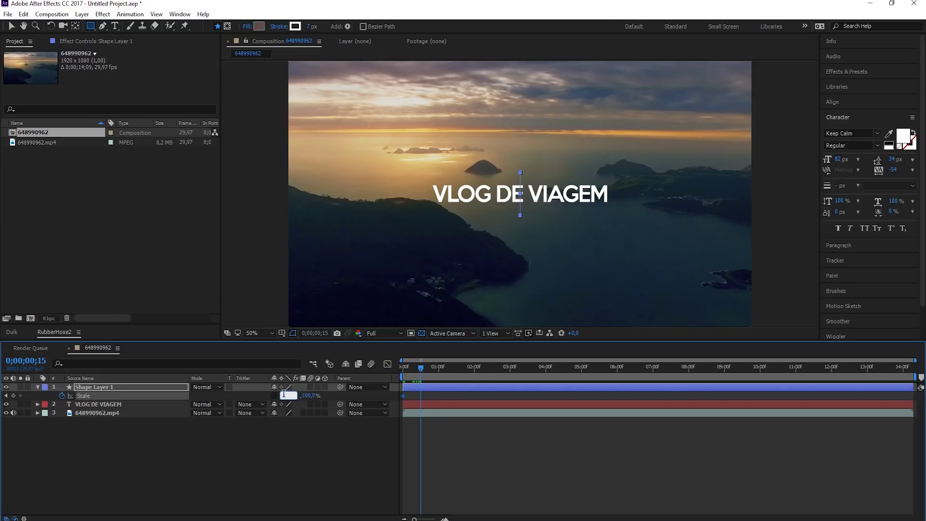
key(Return)
drag(431, 398, 392, 401)
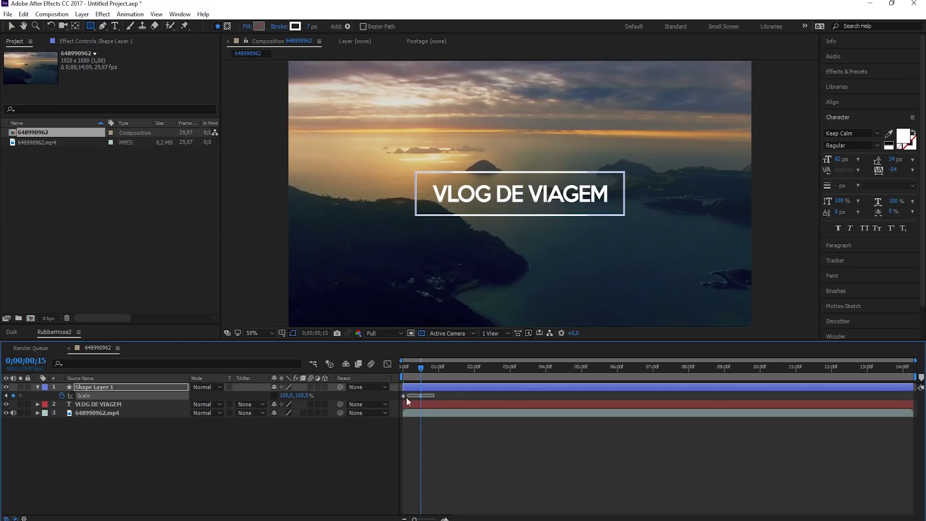
key(F9)
- Preview the box opening from the start, stopping around frame 22
click(466, 440)
key(Home)
key(space)
key(space)
key(space)
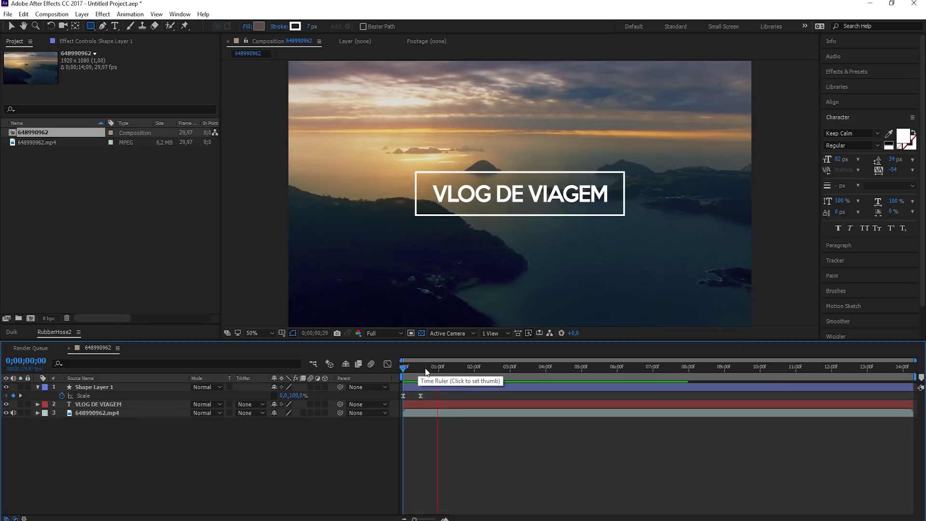
drag(423, 371, 428, 371)
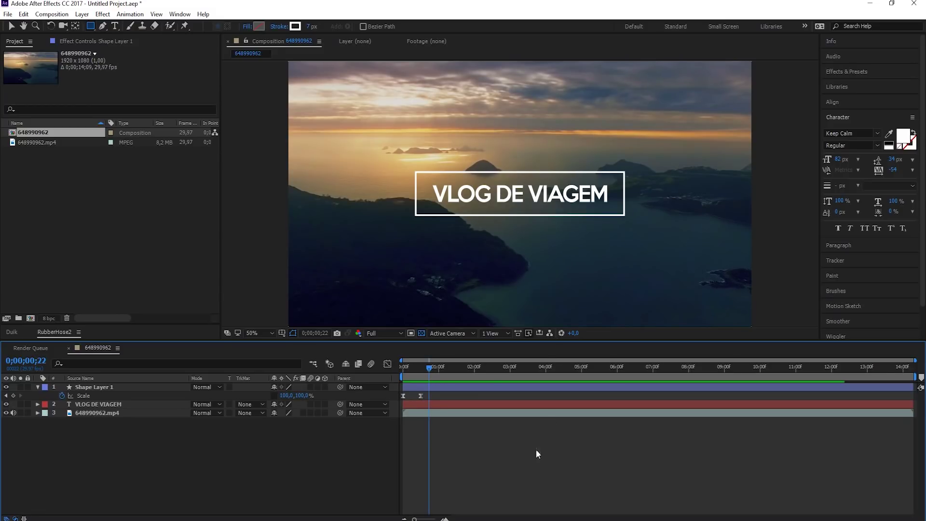
- Duplicate the box as Shape Layer 2 with a white fill and place it above the title layer
click(107, 387)
key(ctrl+d)
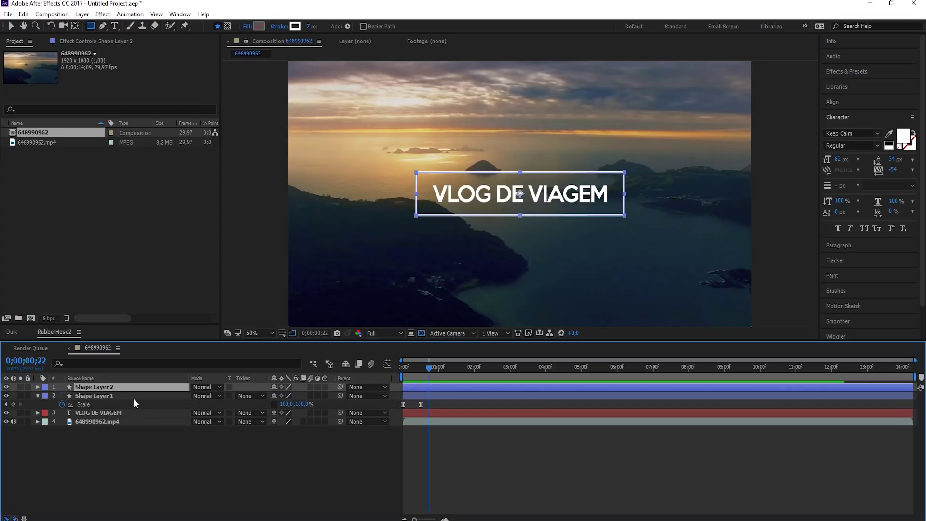
alt+click(259, 29)
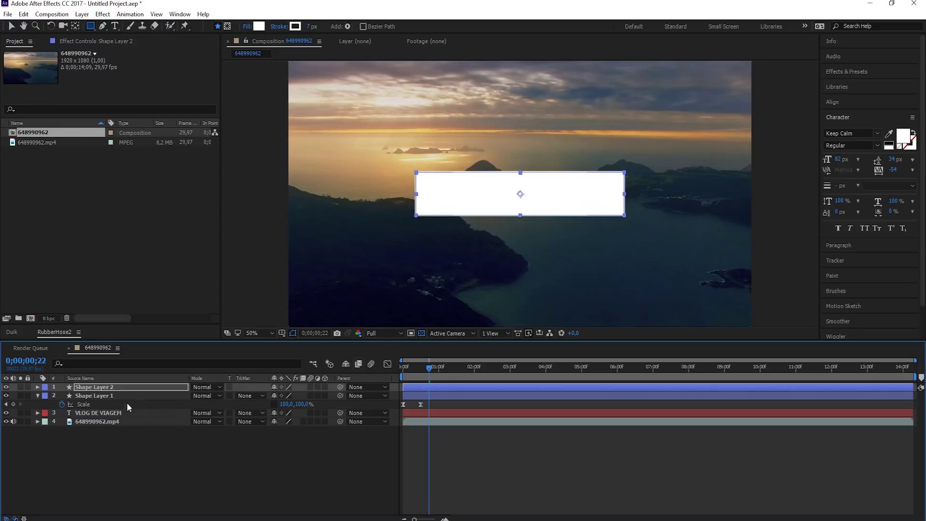
drag(104, 388, 118, 412)
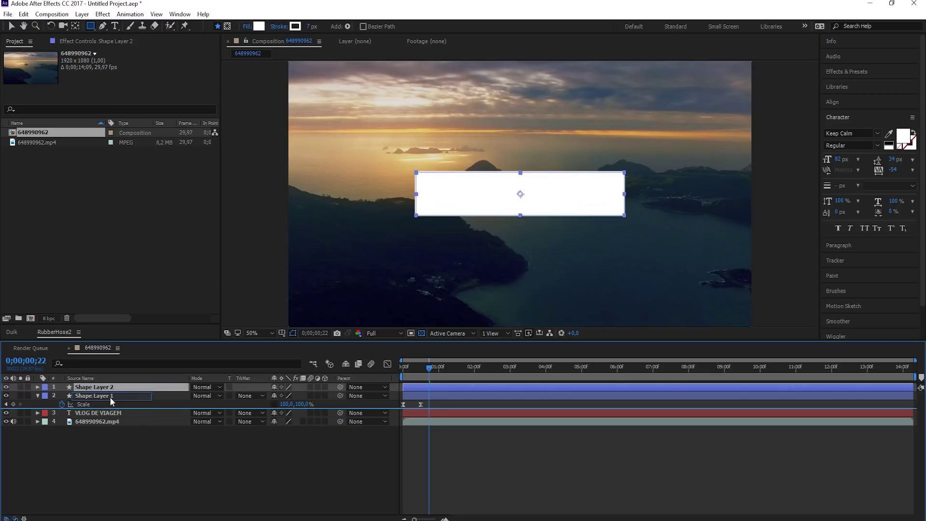
- Set the title layer's track matte to Alpha Matte 'Shape Layer 2'
click(102, 413)
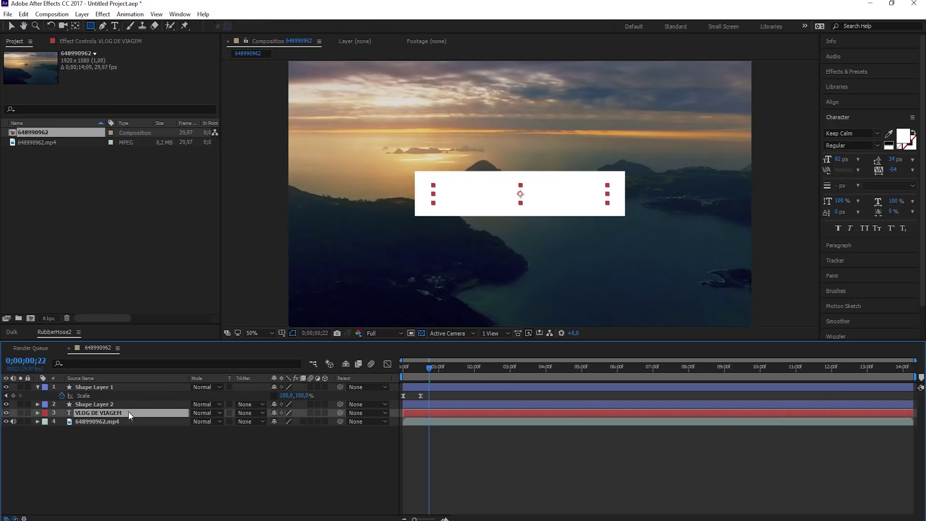
click(88, 404)
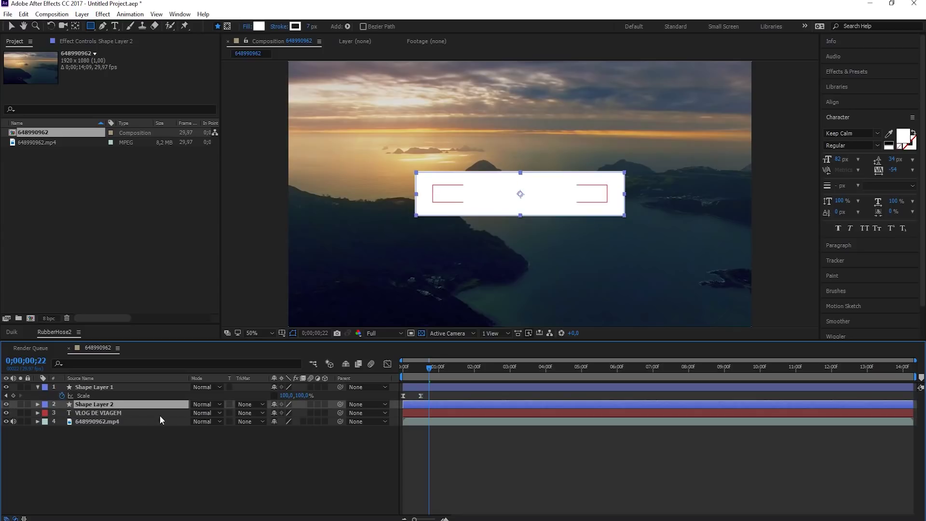
click(123, 413)
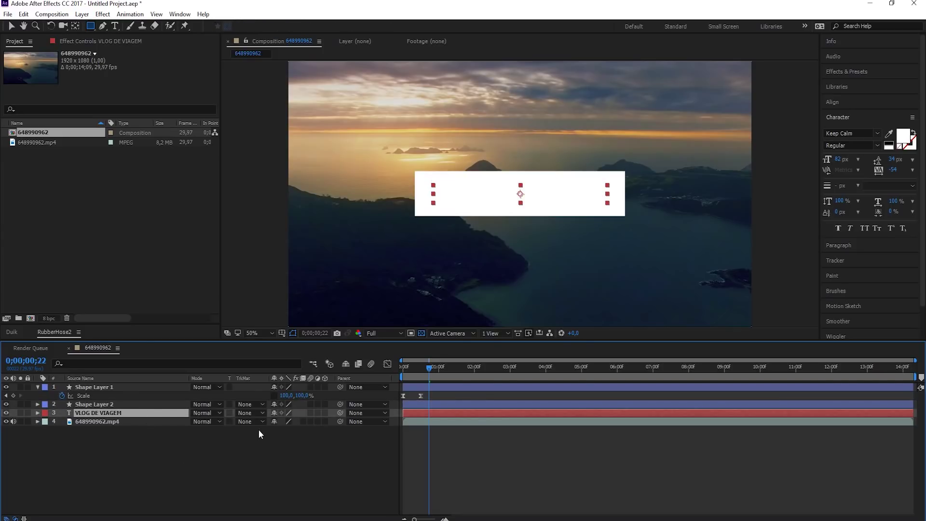
click(250, 414)
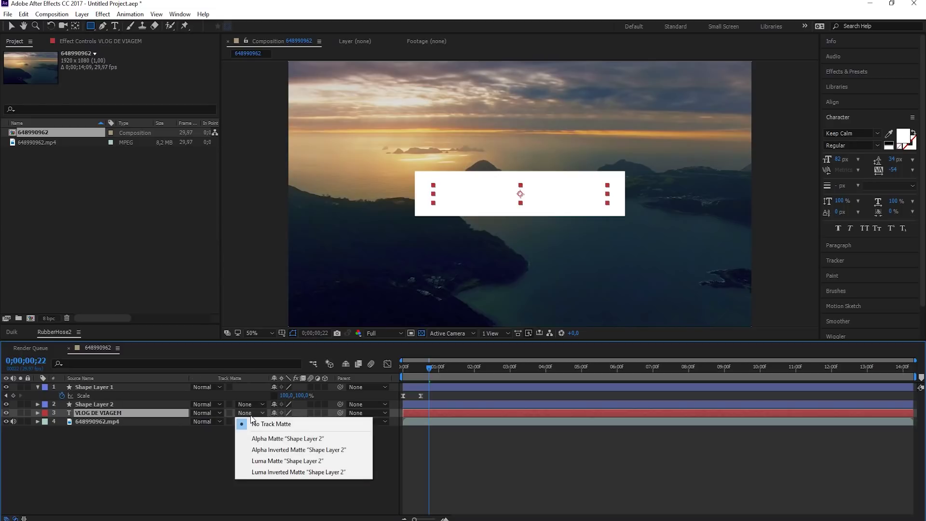
click(318, 438)
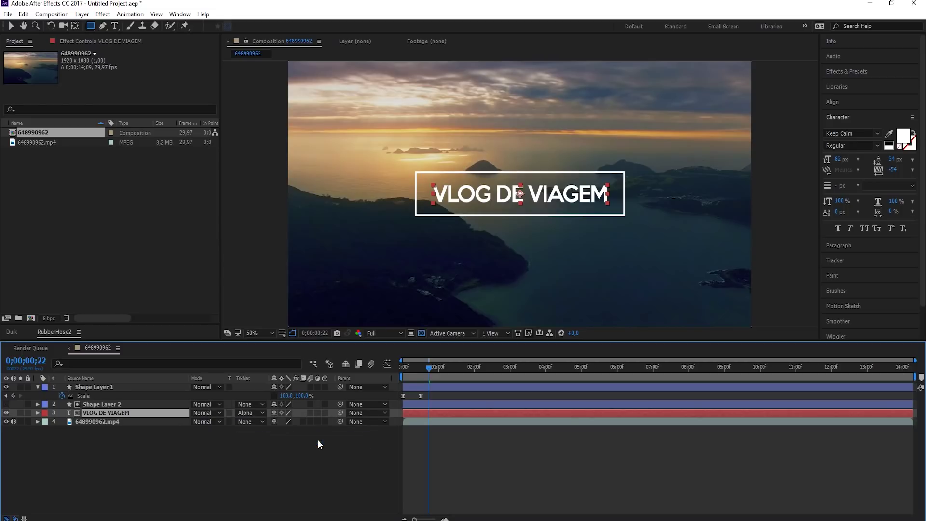
click(580, 439)
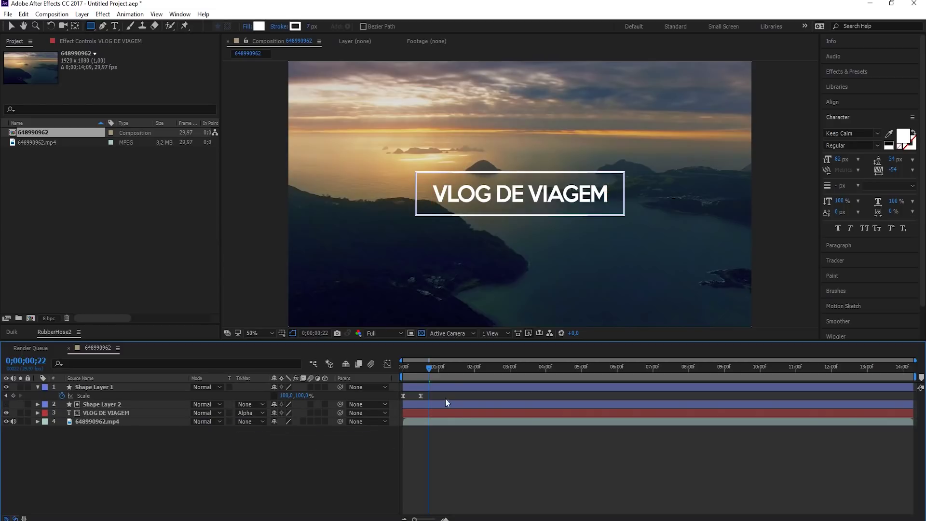
- Reveal the title layer's Position property with the time near frame 19
click(119, 413)
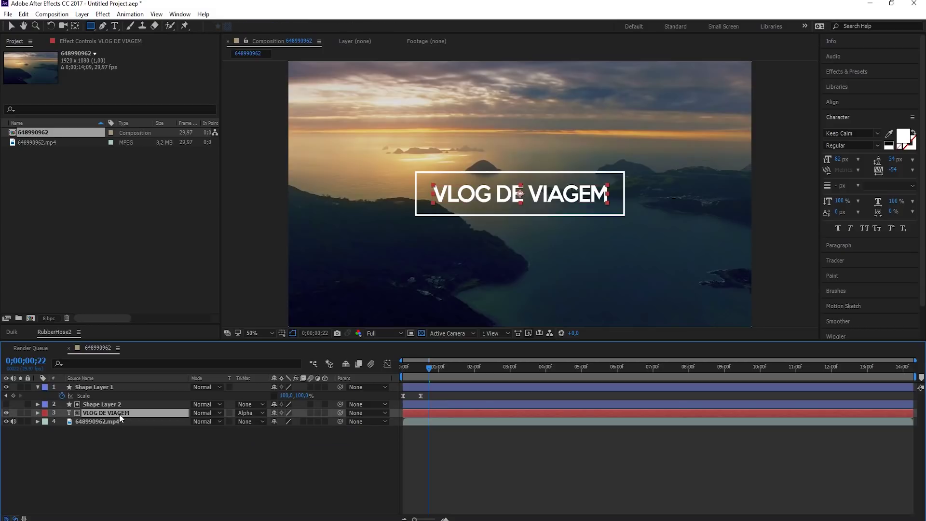
key(p)
click(426, 366)
- Keyframe the title raised above the box at frame 18, centred later, with Easy Ease
drag(423, 366, 422, 367)
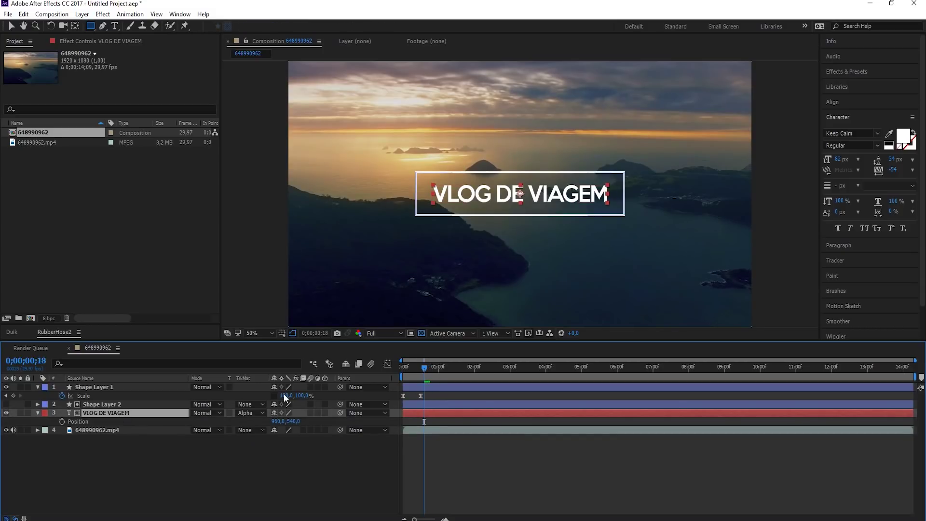
click(63, 420)
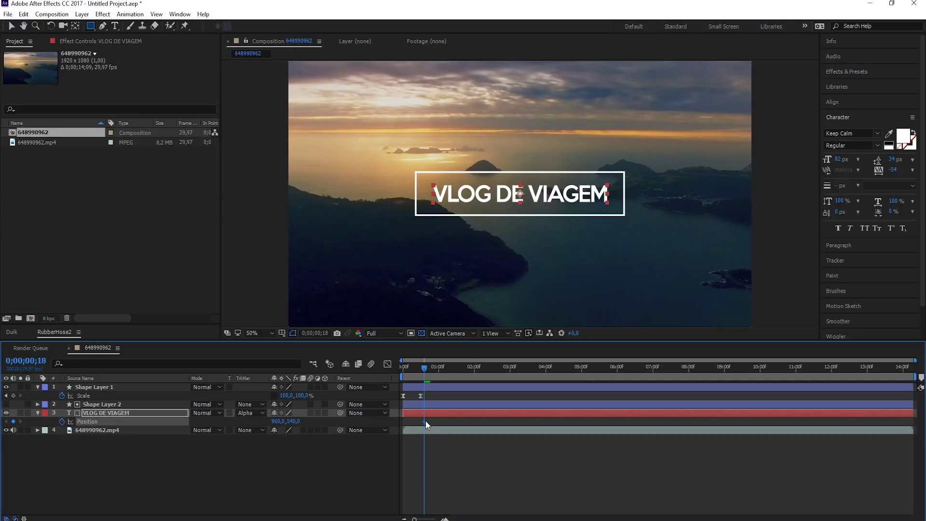
drag(436, 423, 441, 423)
drag(292, 421, 241, 415)
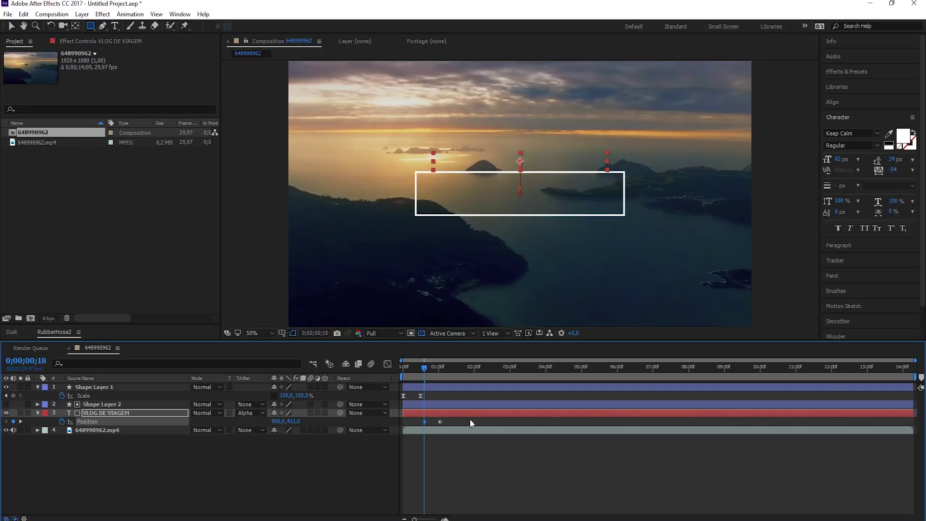
drag(470, 422, 406, 429)
key(F9)
- Preview the full title animation from the start, twice
click(521, 451)
key(Home)
key(space)
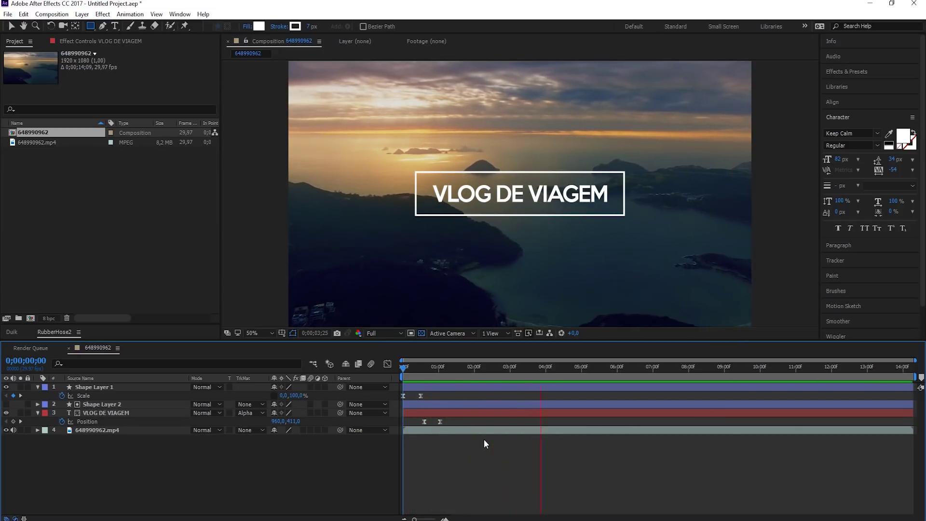
key(space)
key(space)
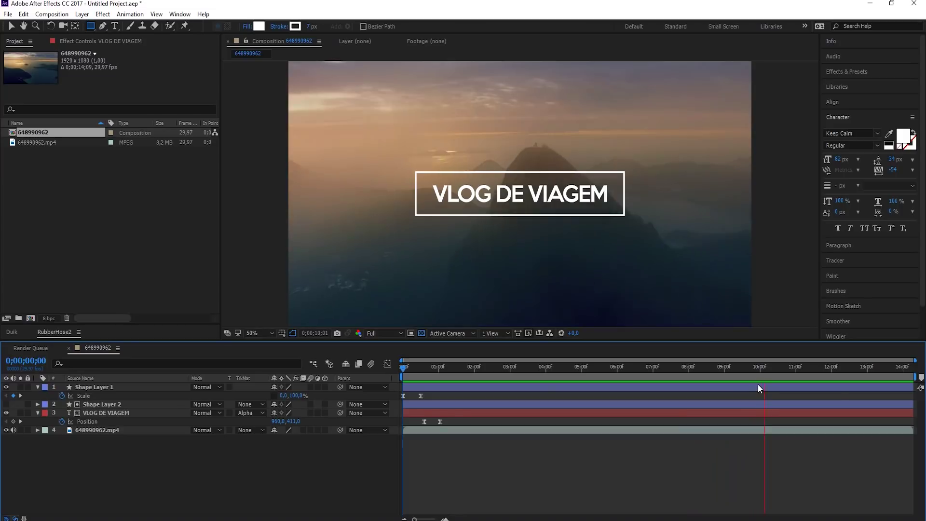
drag(719, 369, 402, 386)
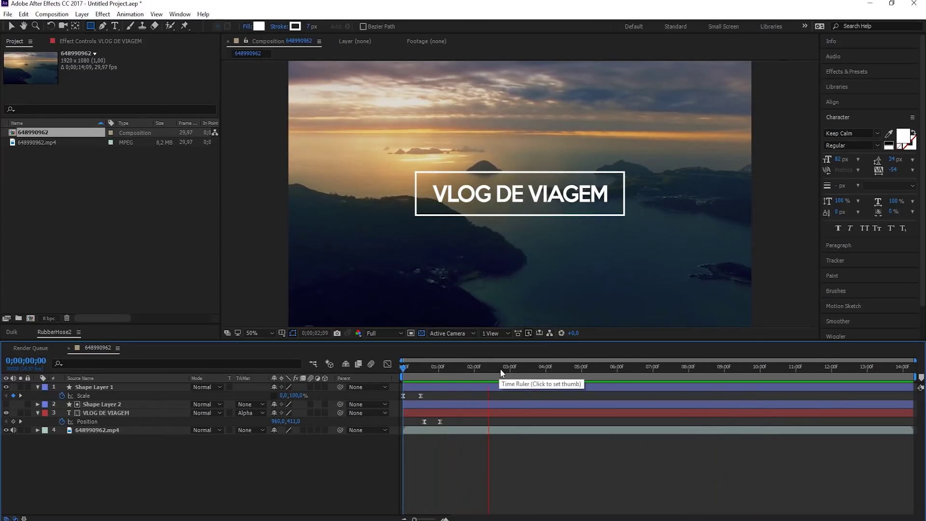
click(587, 369)
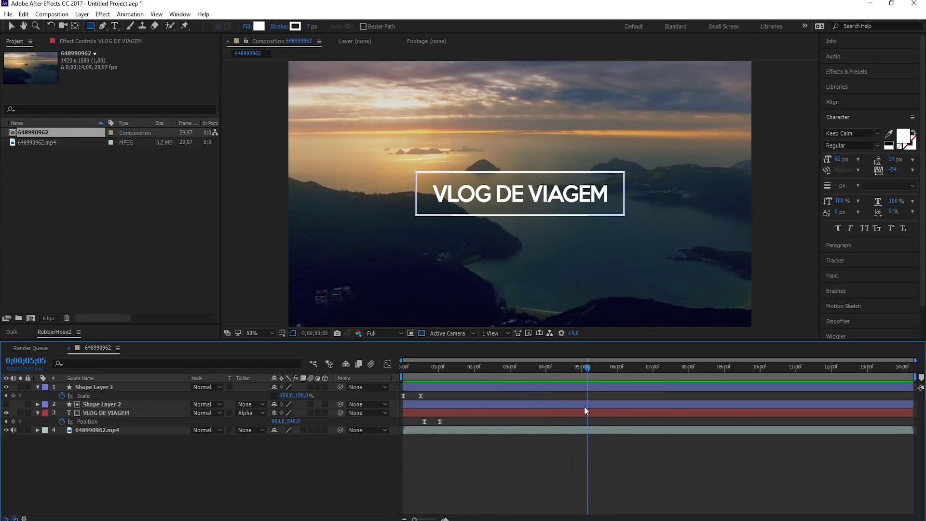